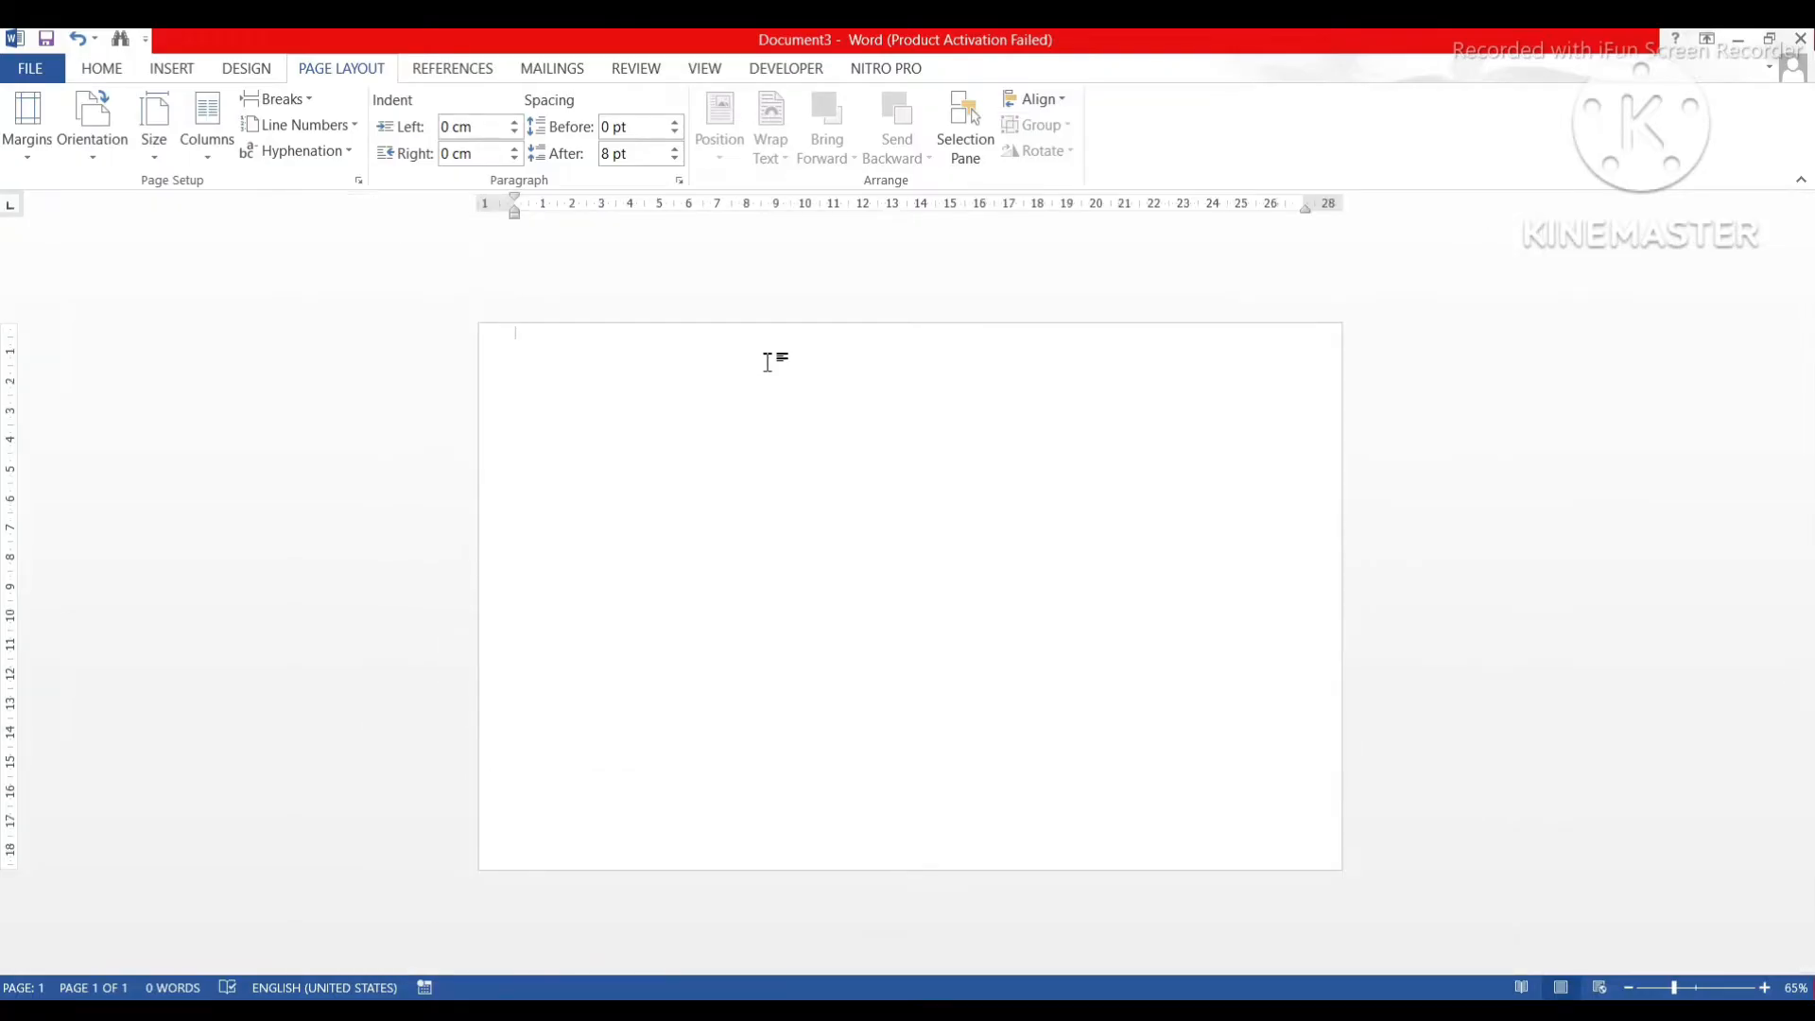
- Draw a rectangle about 5.25 cm high and 5.22 cm wide in the upper-left corner of the page
{"action": "scroll", "coordinate": [767, 362], "scroll_direction": "up", "scroll_amount": 1, "text": "ctrl"}
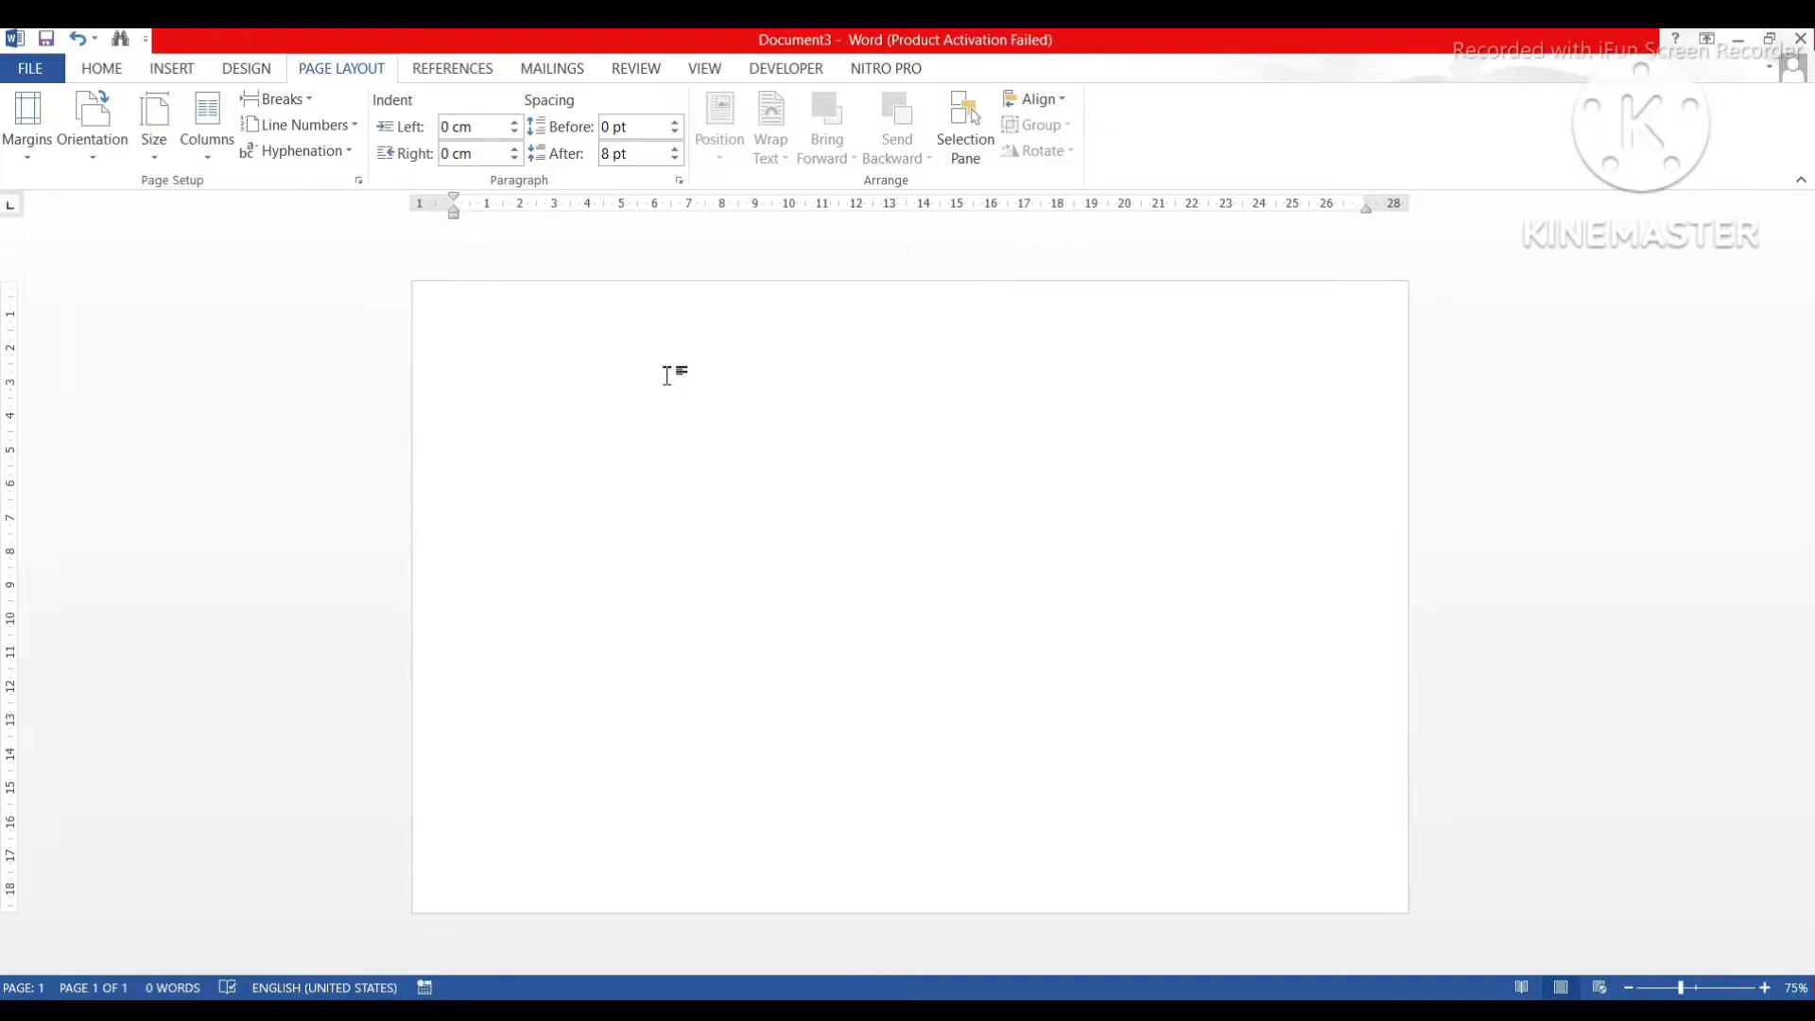
{"action": "left_click", "coordinate": [193, 74]}
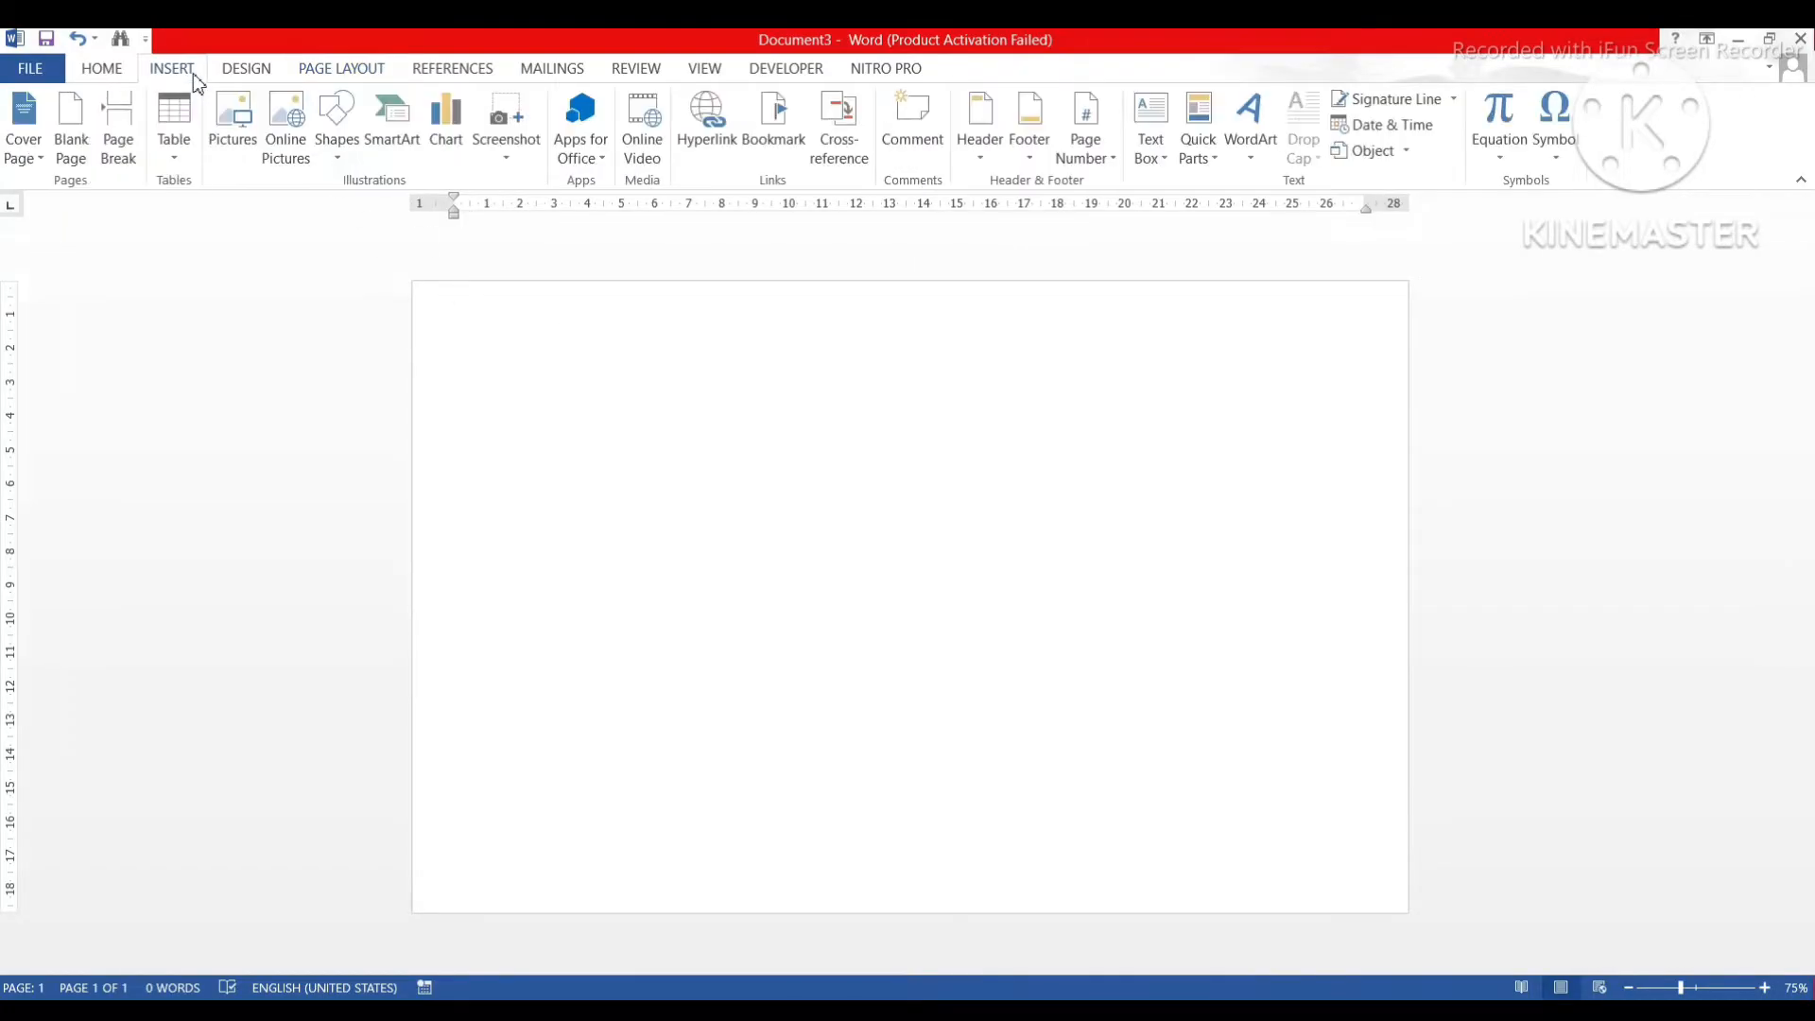
{"action": "left_click", "coordinate": [339, 151]}
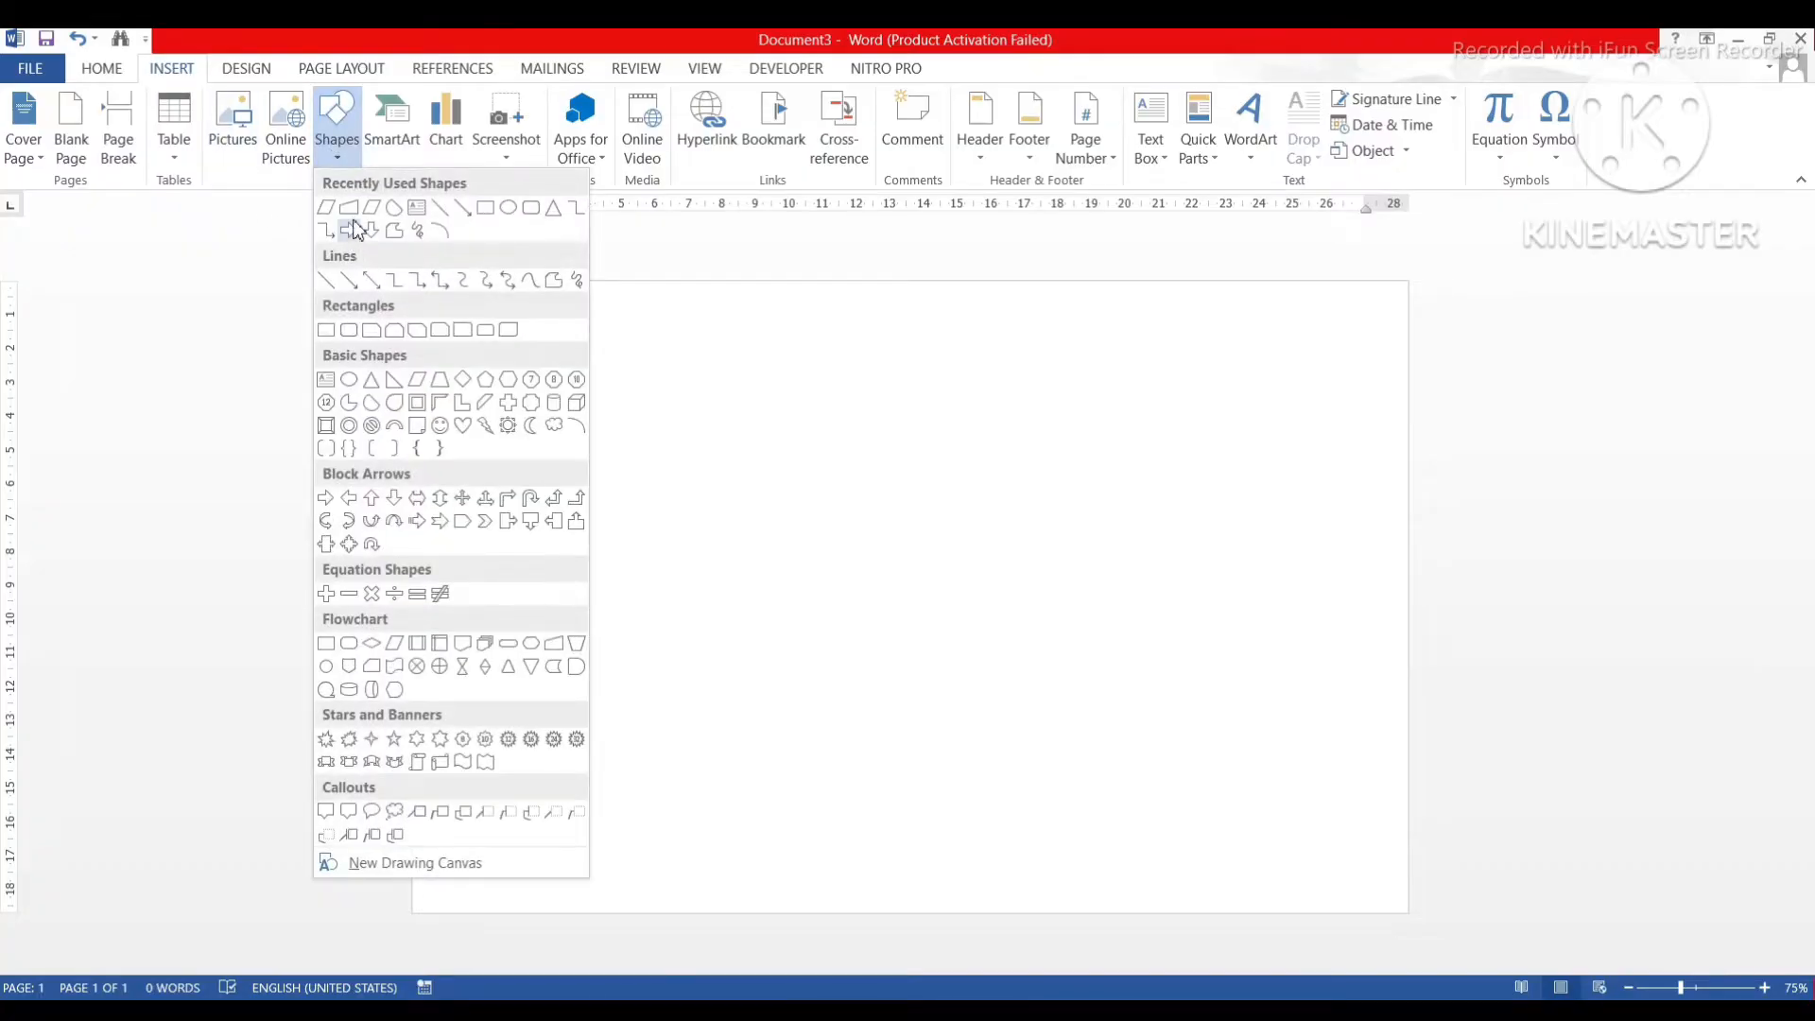
{"action": "left_click", "coordinate": [327, 330]}
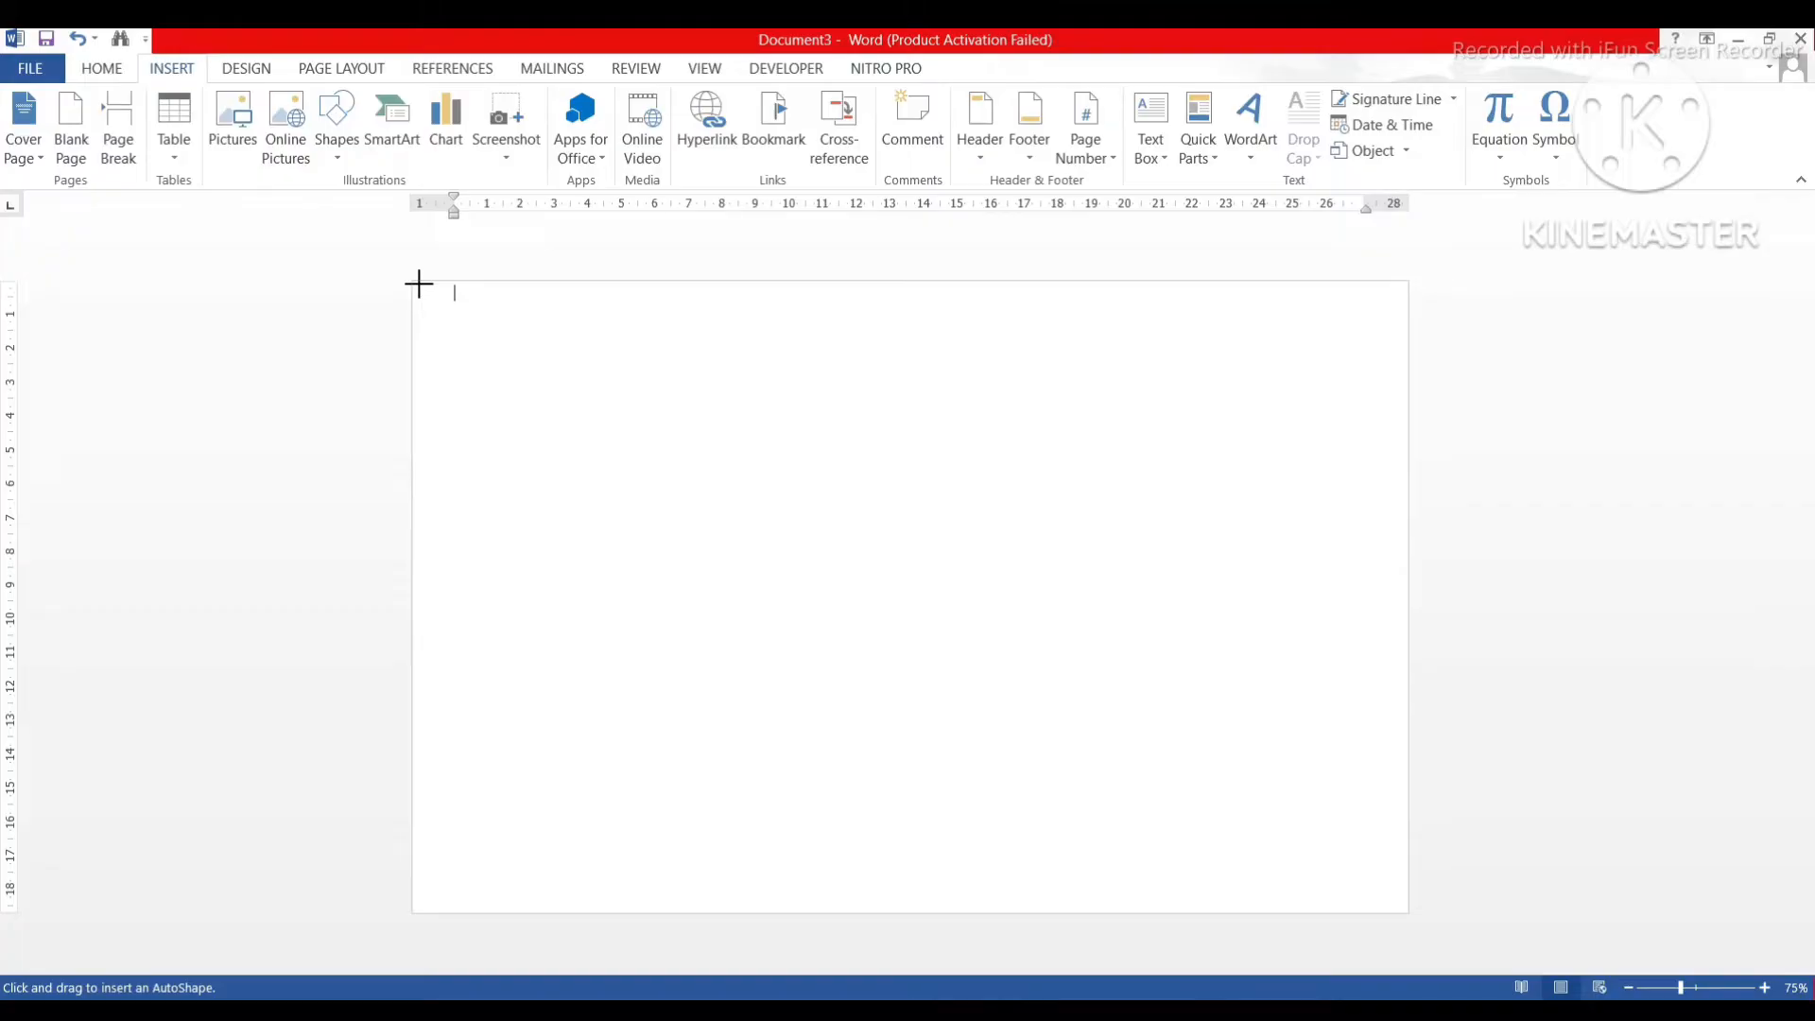
{"action": "left_click_drag", "start_coordinate": [417, 281], "coordinate": [595, 460]}
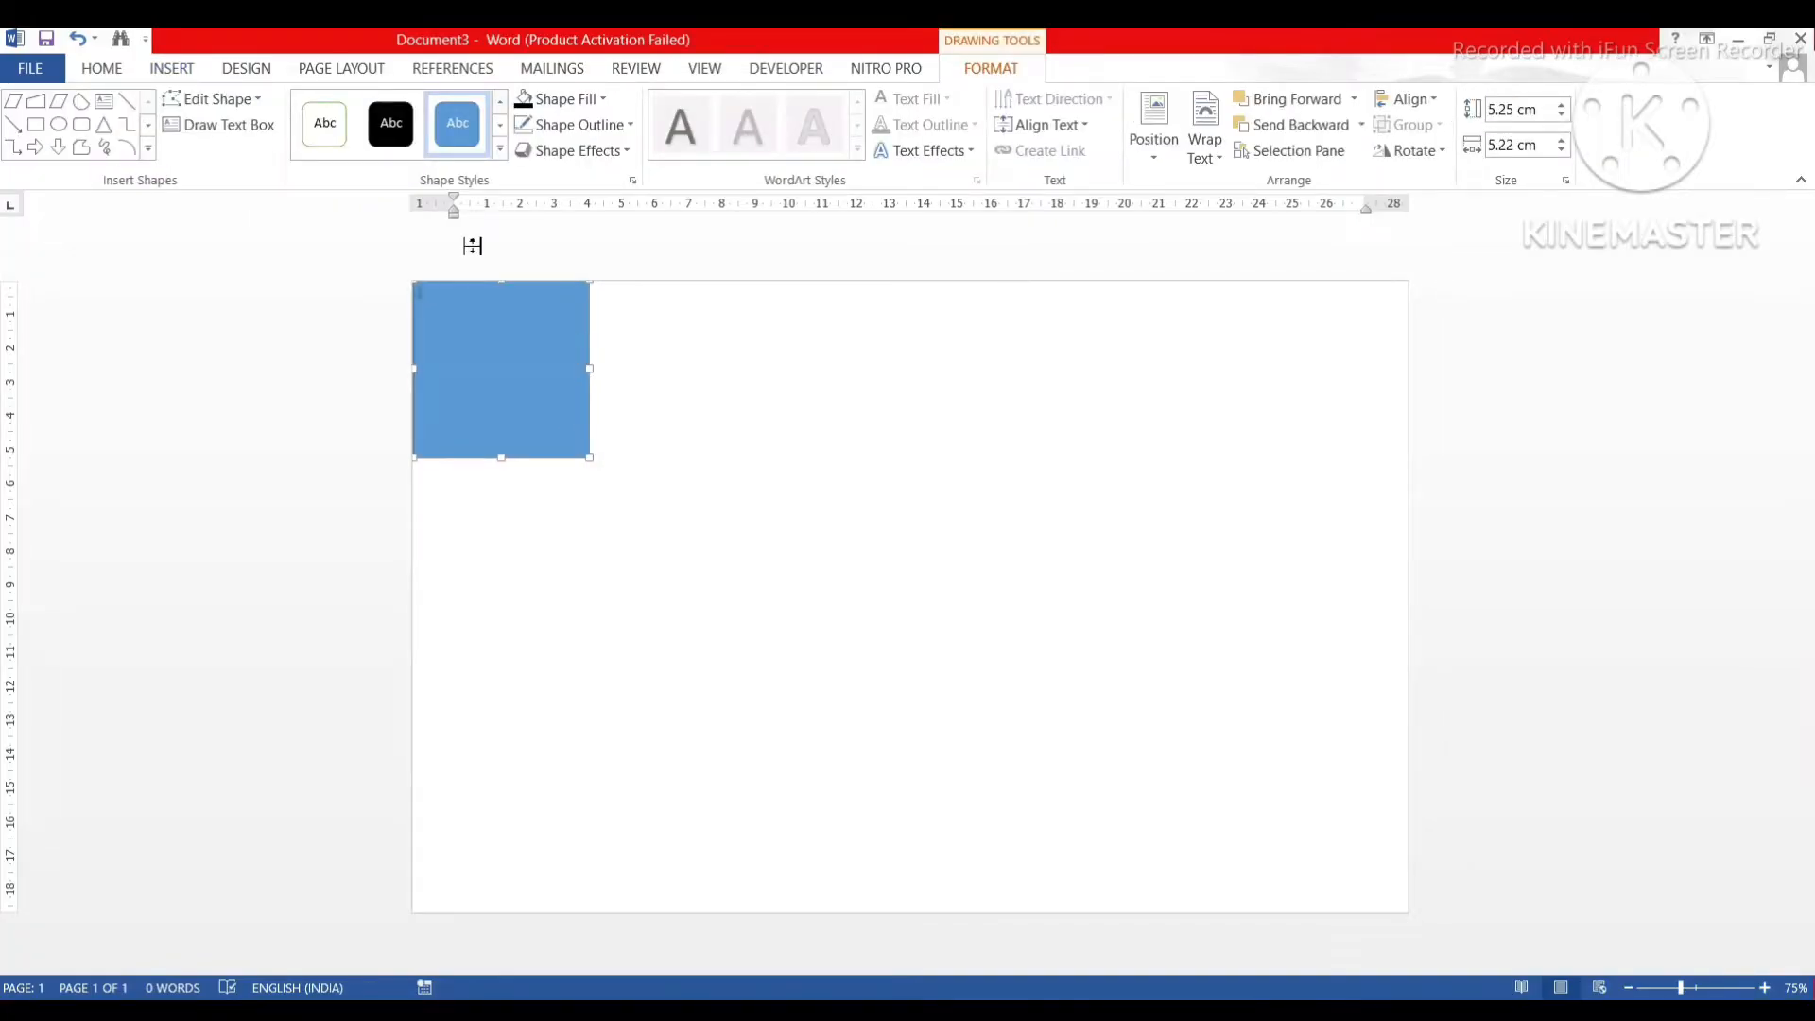
{"action": "key", "text": "Delete"}
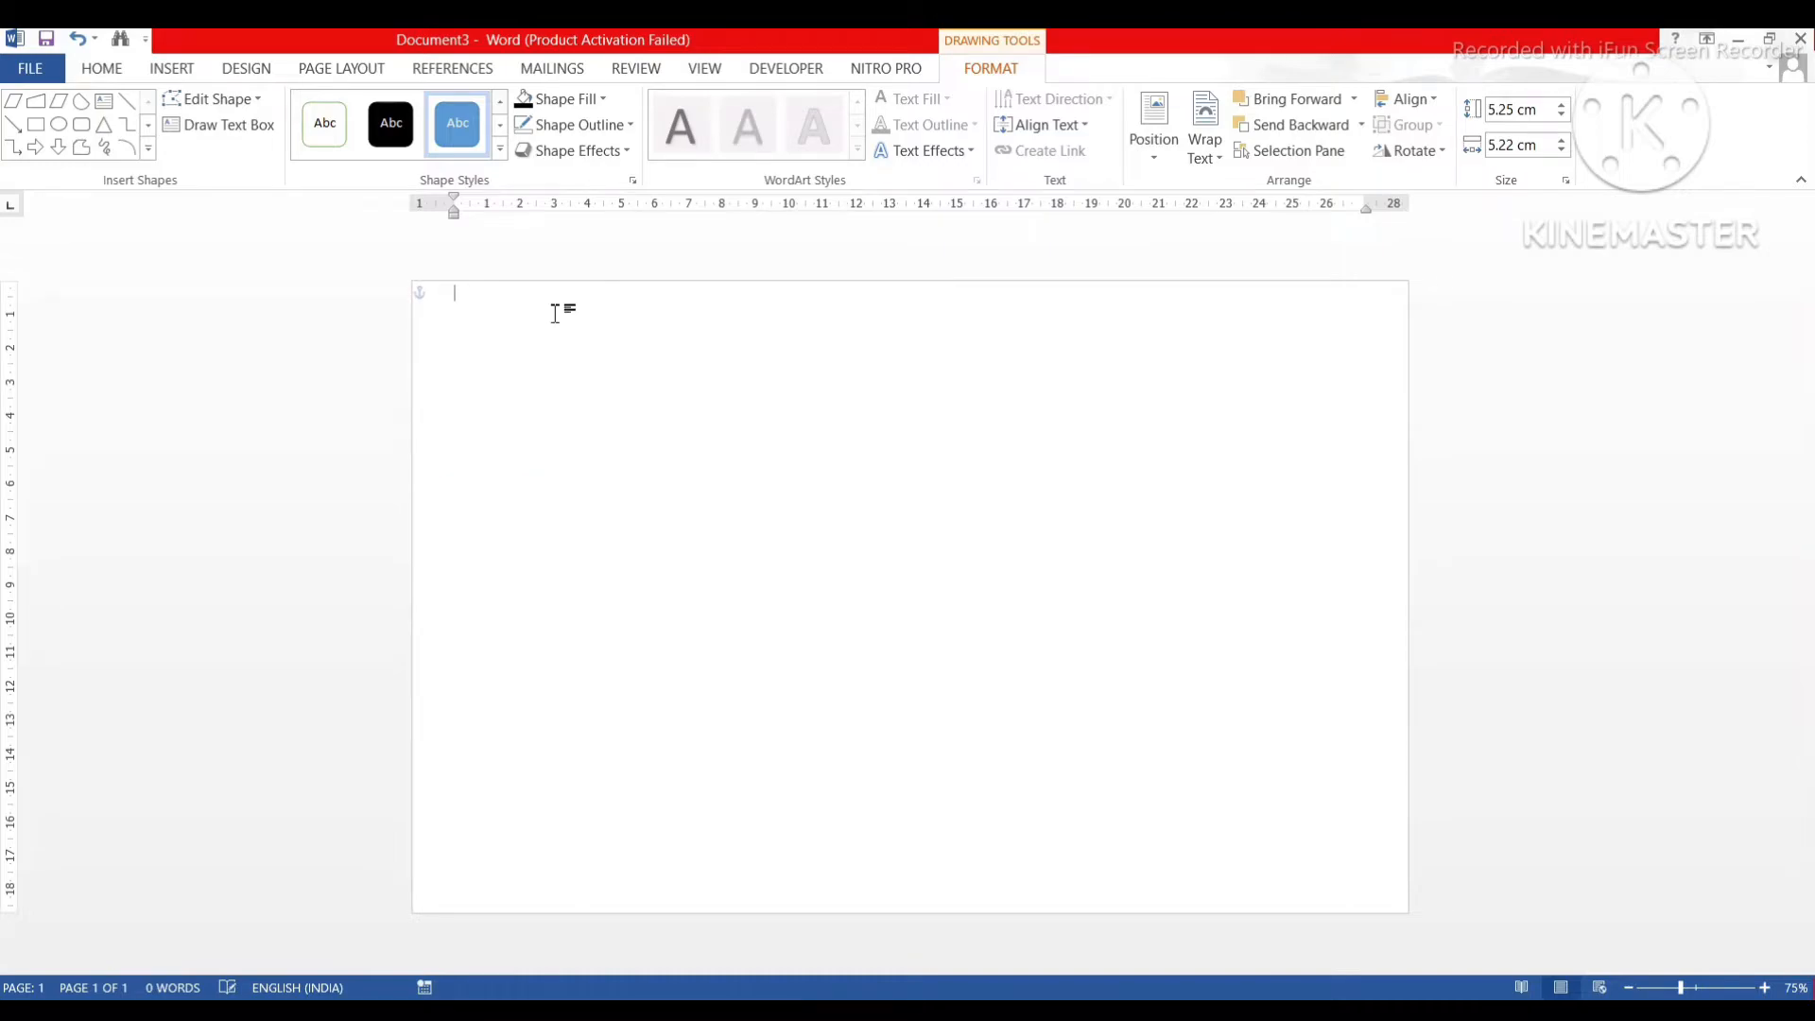
{"action": "key", "text": "ctrl+z"}
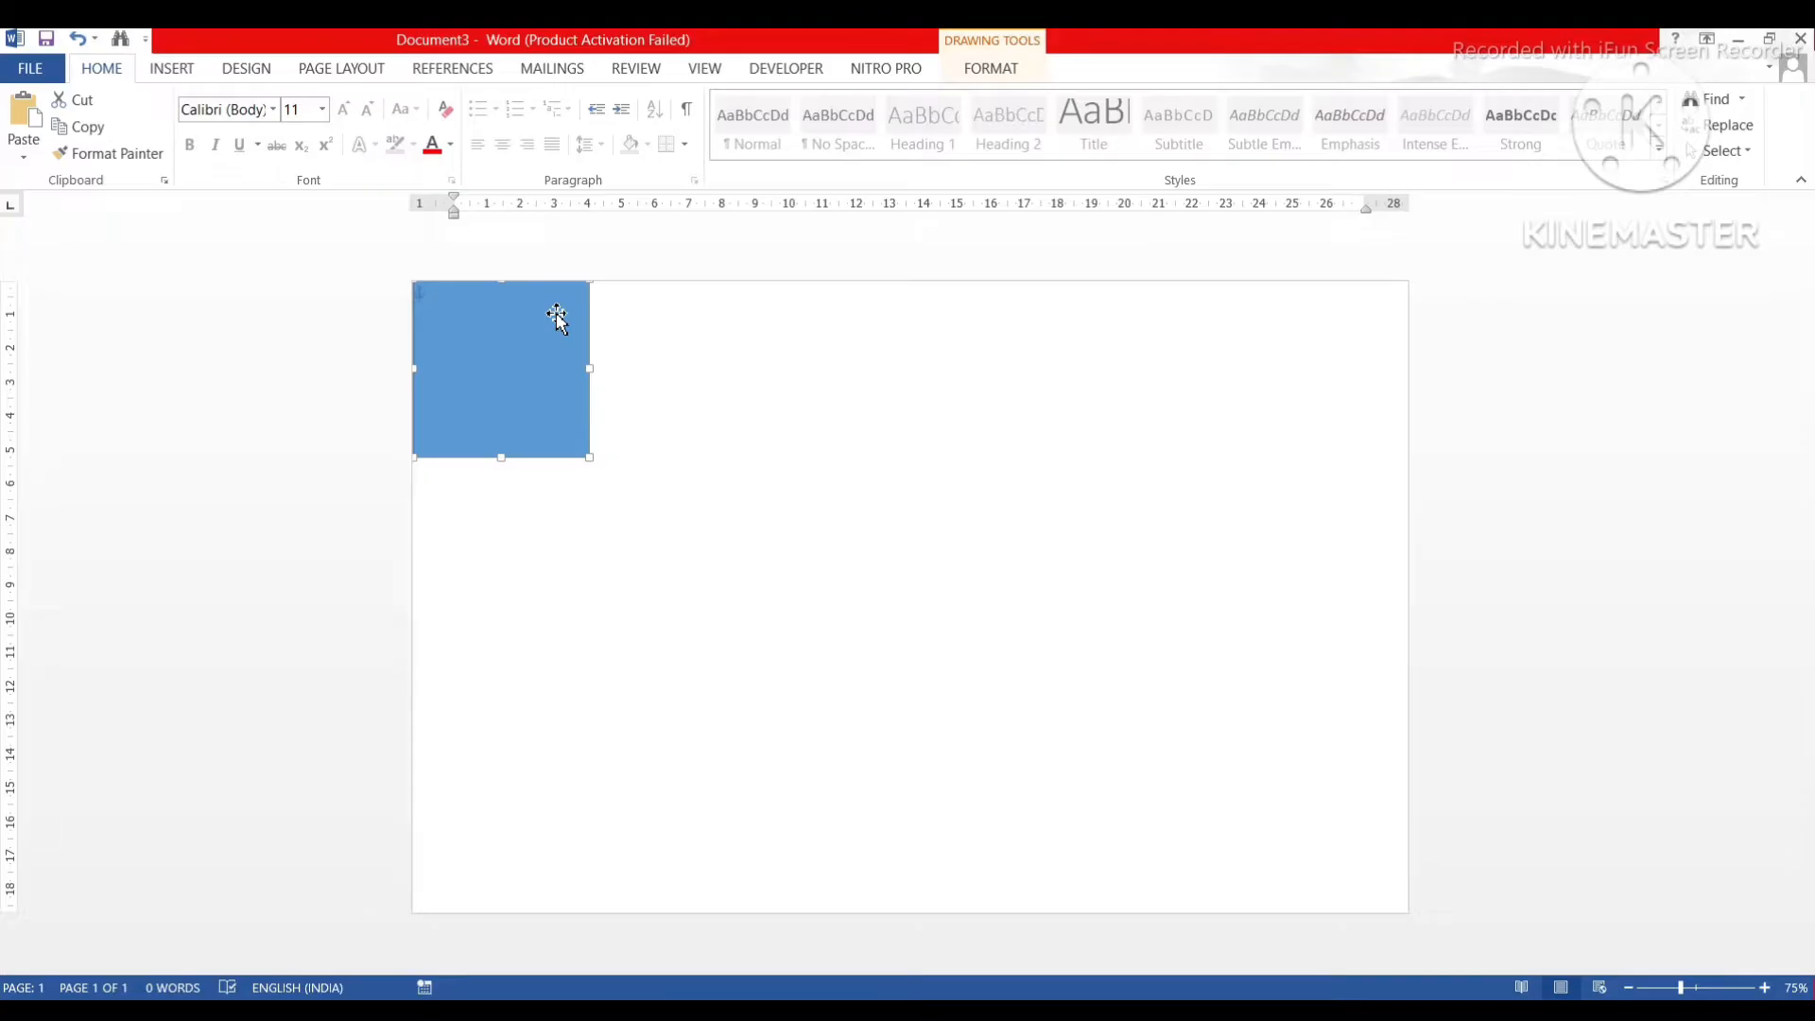
{"action": "key", "text": "super+plus"}
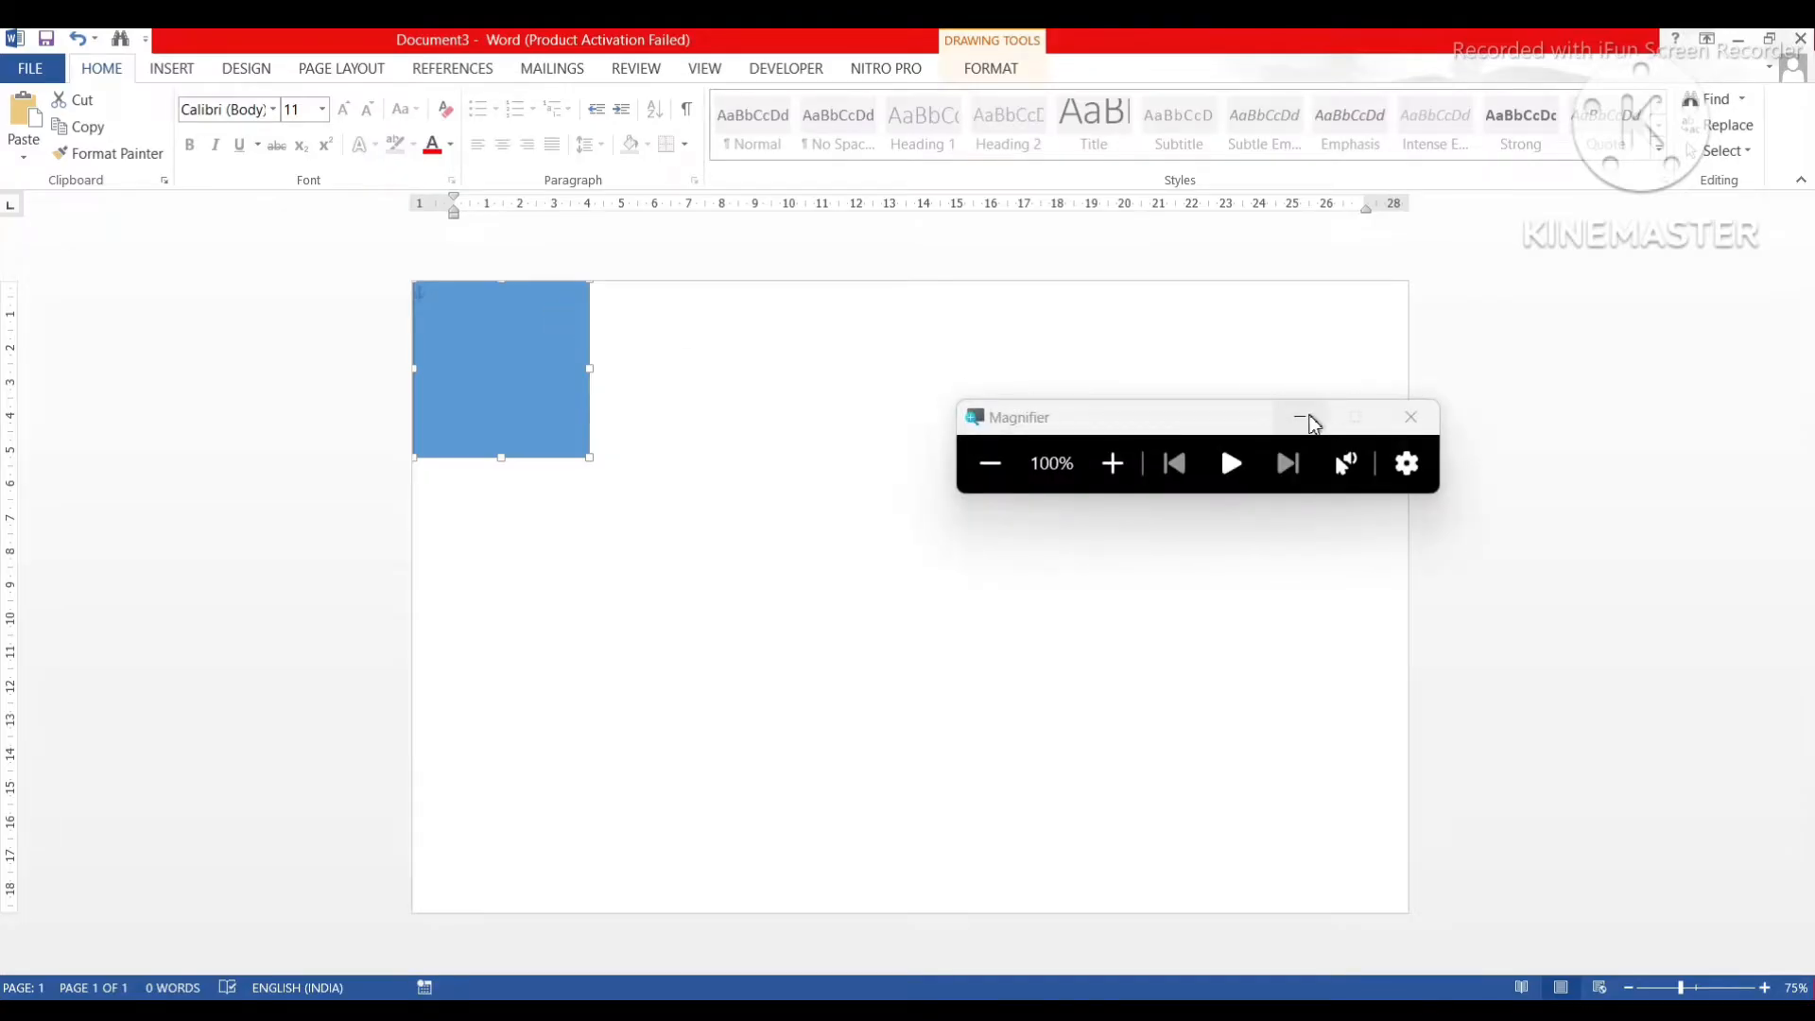
{"action": "left_click", "coordinate": [1309, 419]}
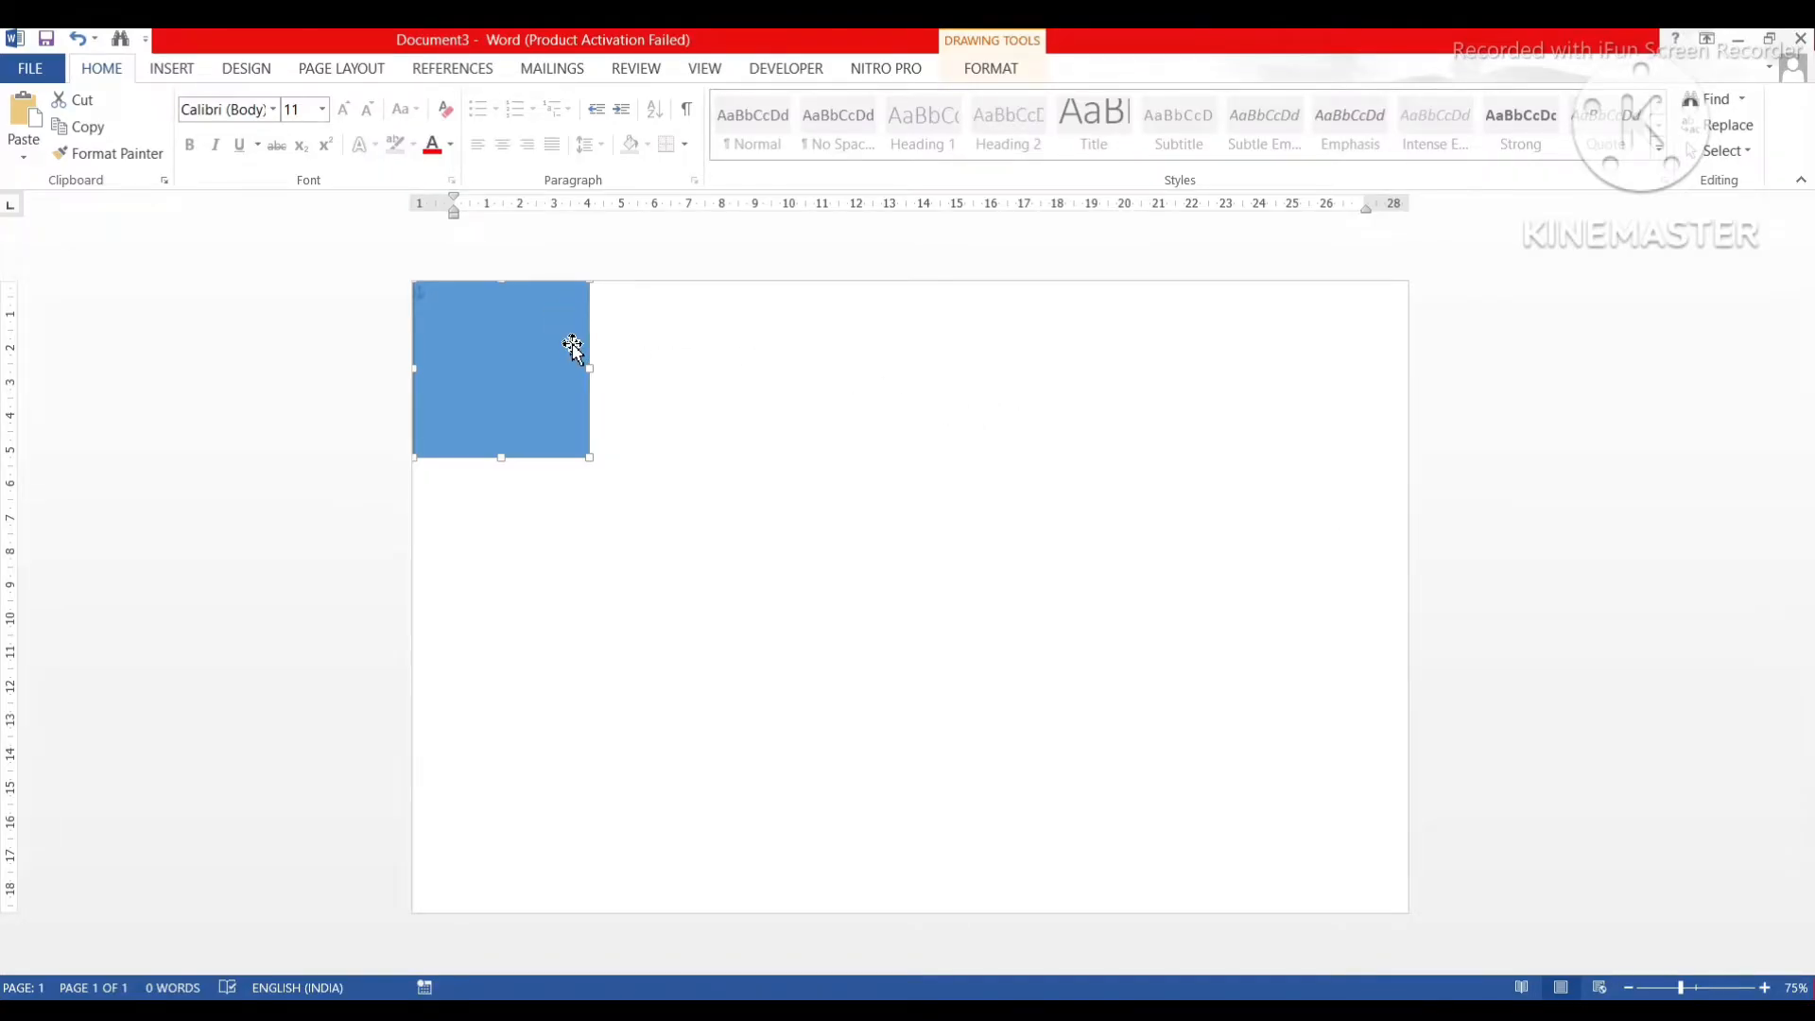
- Edit the rectangle's points: add one on the lower edge near the left corner and delete the lower-right corner point
{"action": "scroll", "coordinate": [572, 346], "scroll_direction": "up", "scroll_amount": 4, "text": "ctrl"}
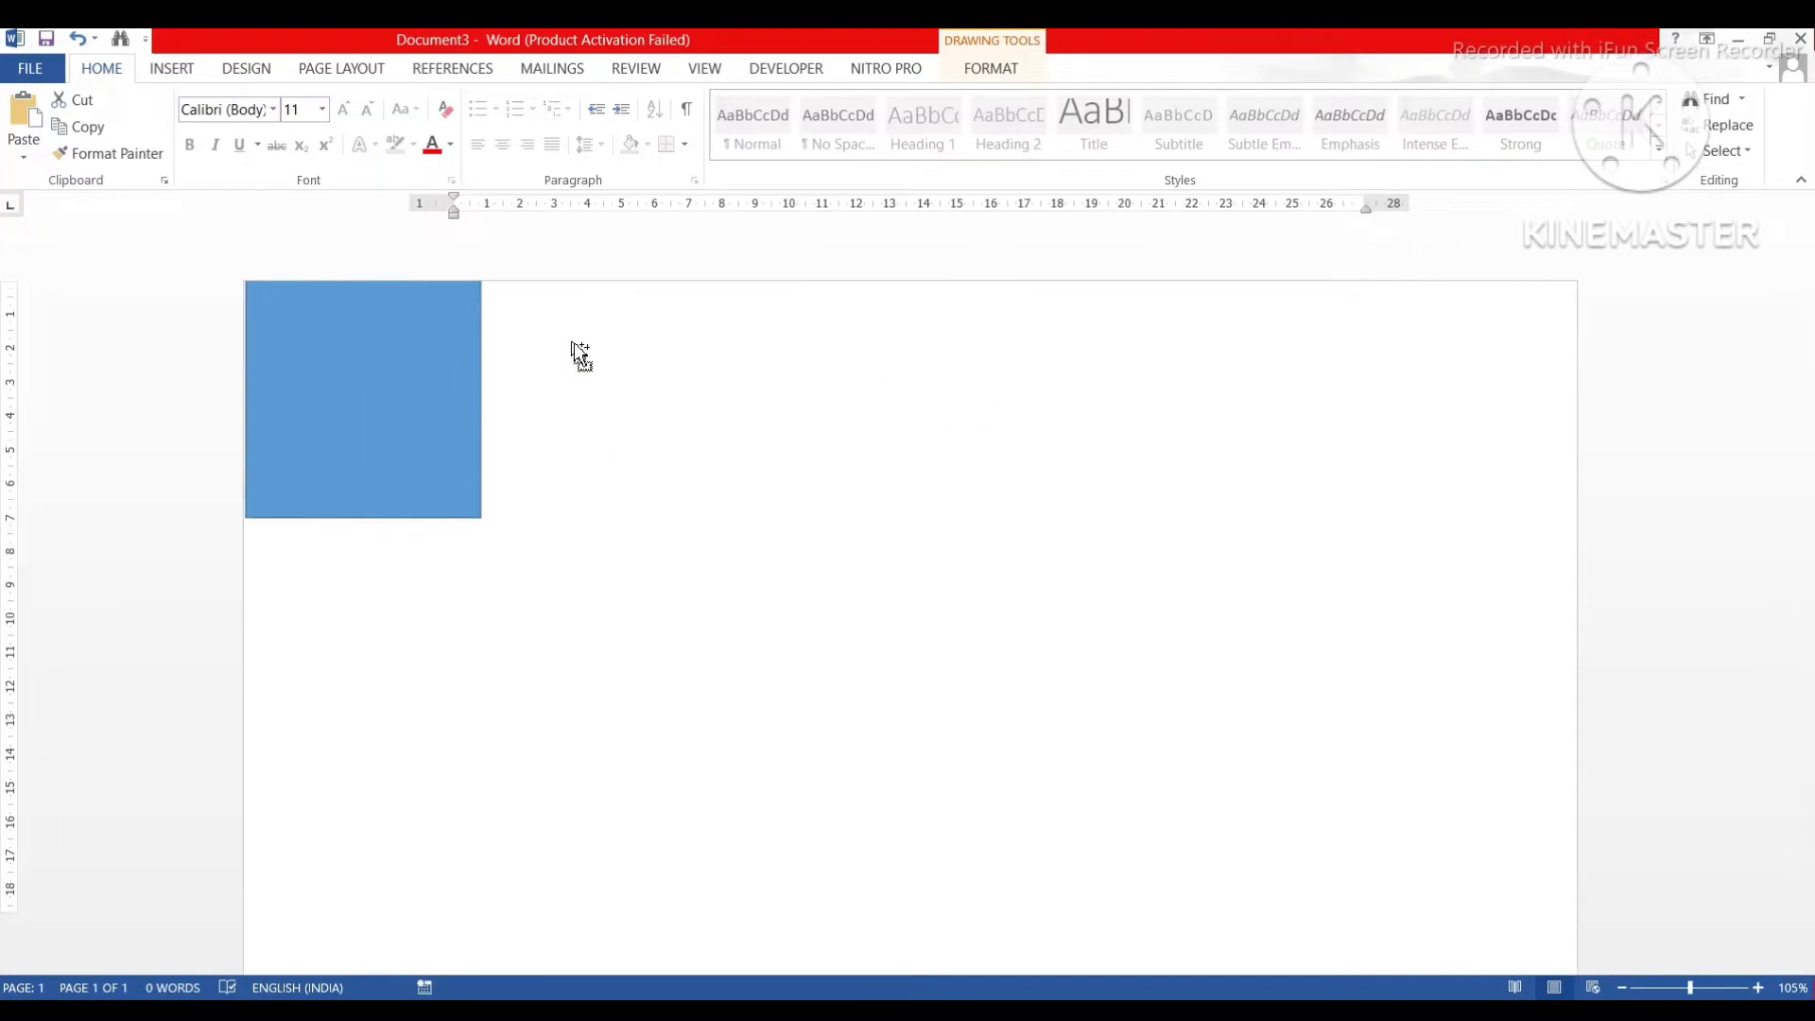
{"action": "left_click", "coordinate": [991, 69]}
{"action": "left_click", "coordinate": [225, 100]}
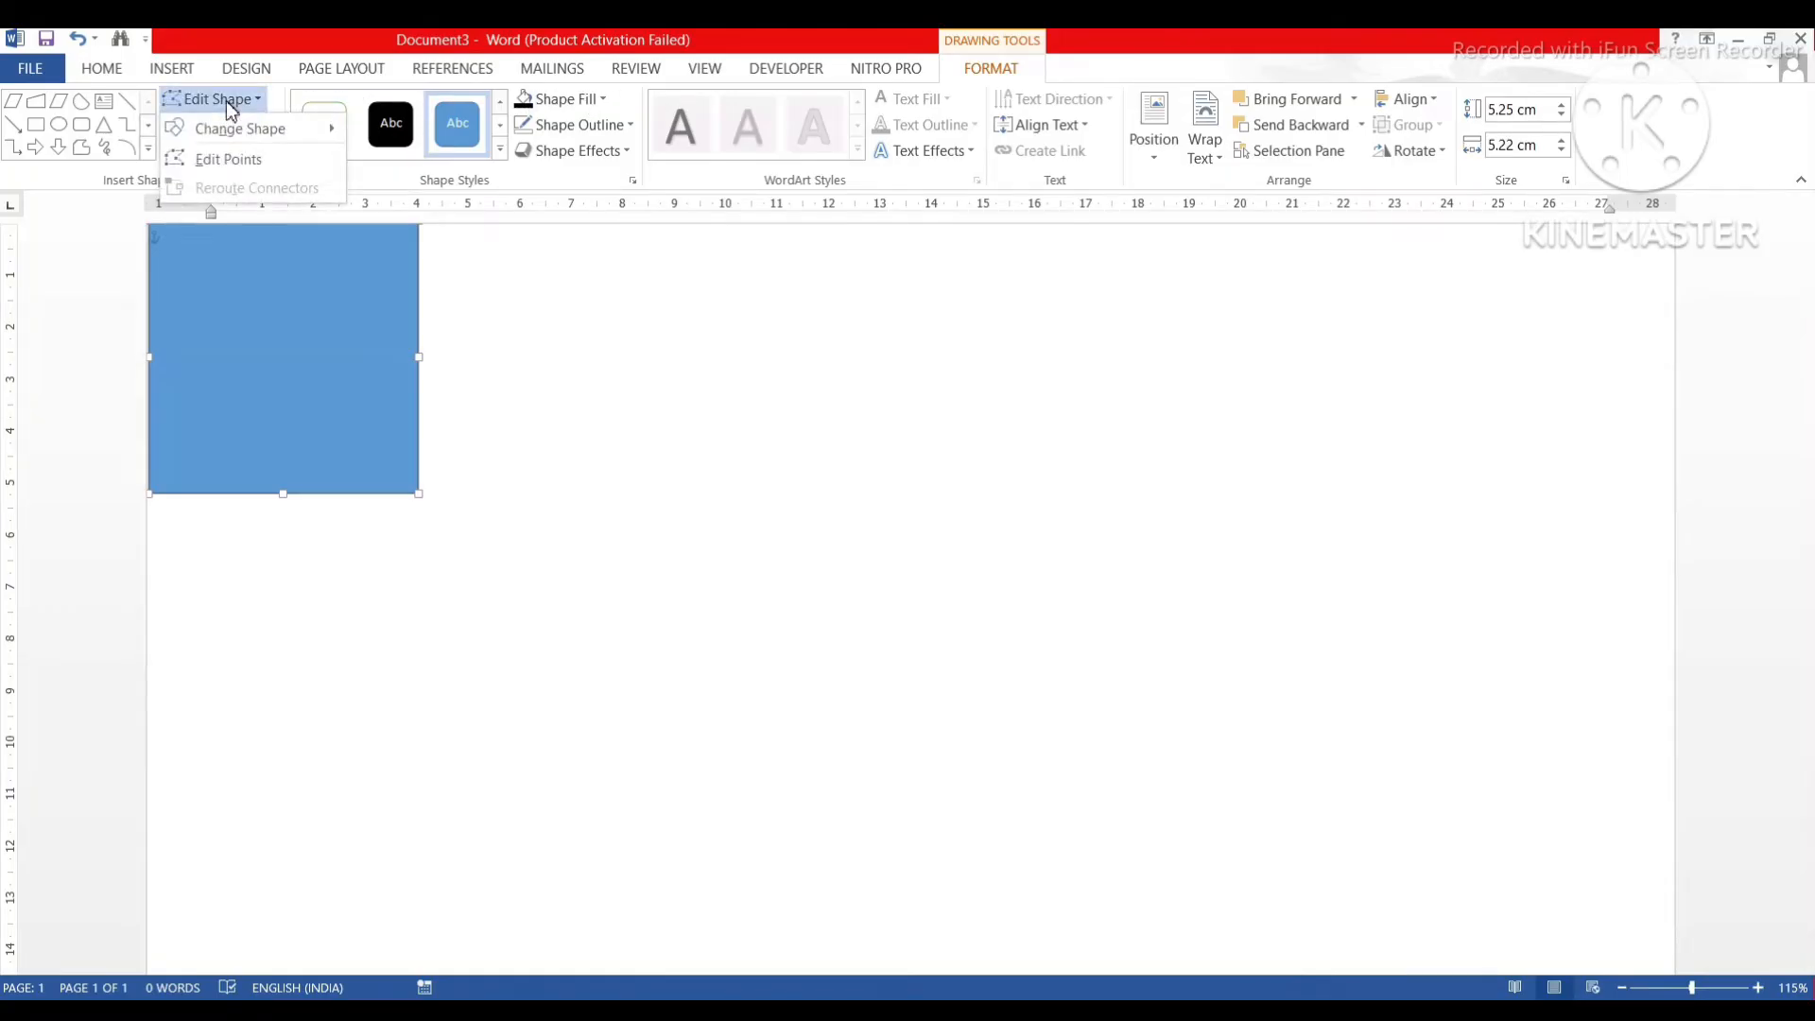
{"action": "left_click", "coordinate": [219, 161]}
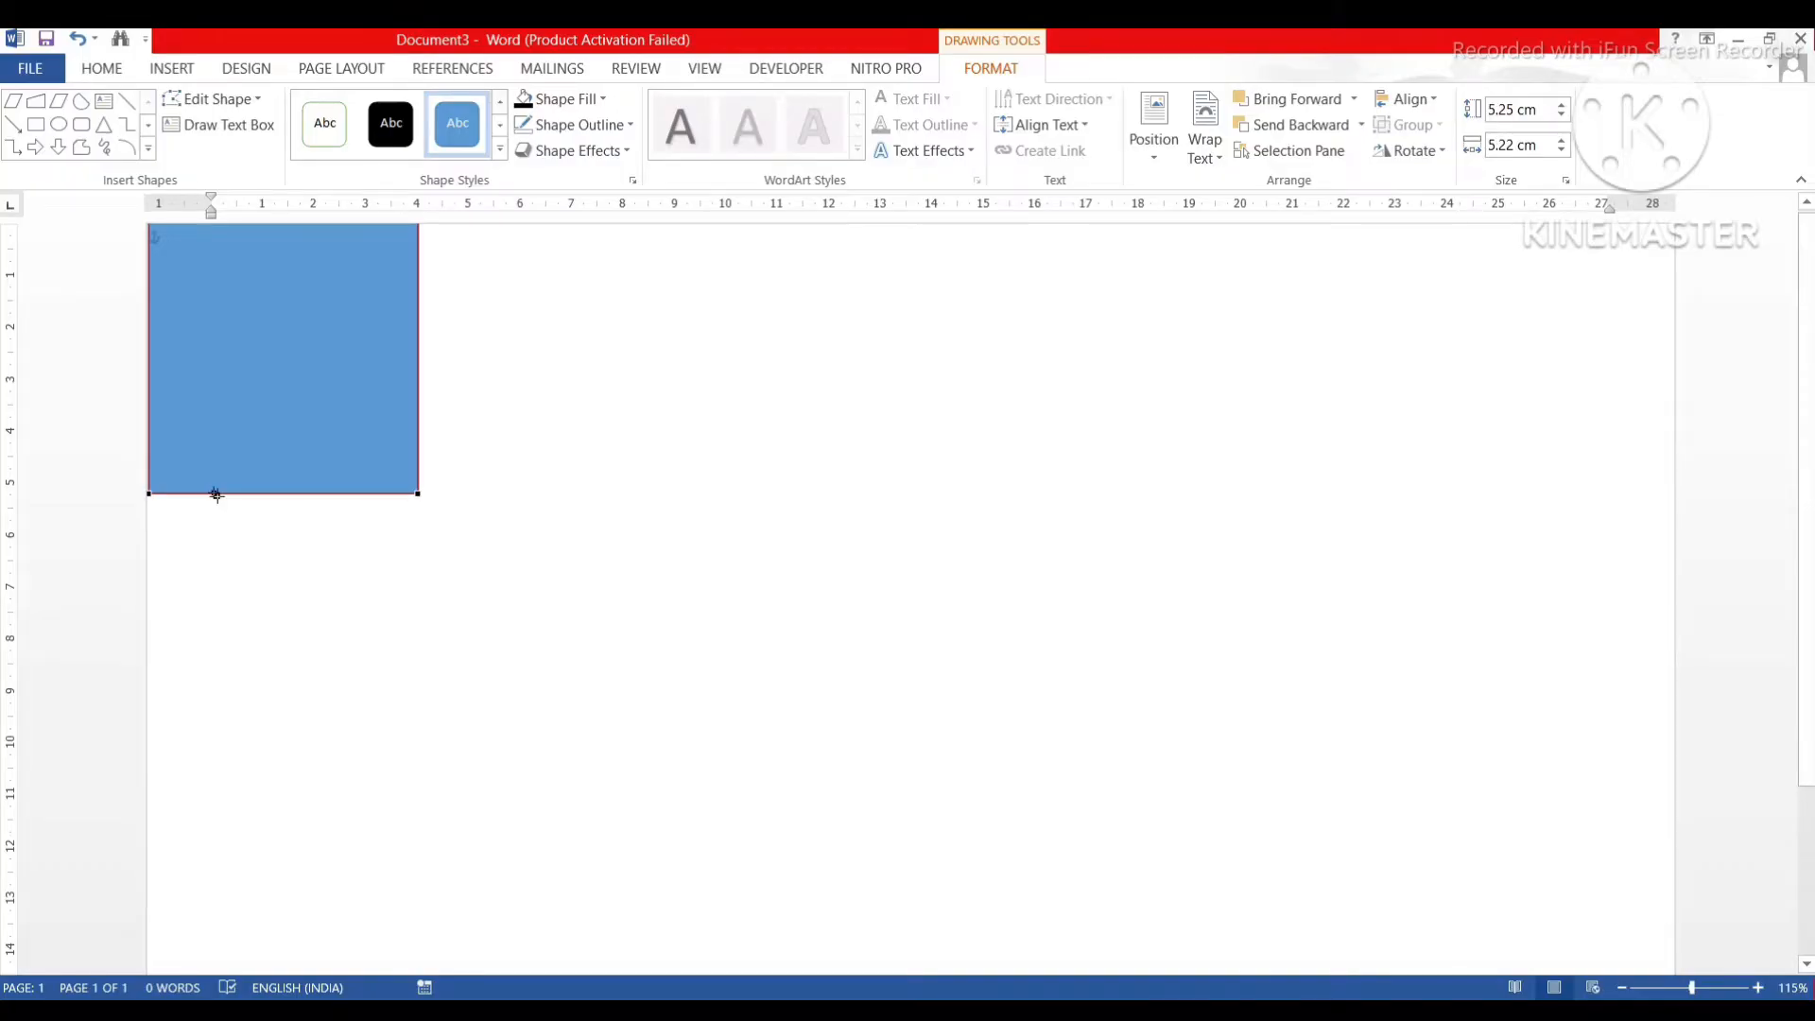
{"action": "right_click", "coordinate": [216, 492]}
{"action": "left_click", "coordinate": [275, 512]}
{"action": "right_click", "coordinate": [419, 496]}
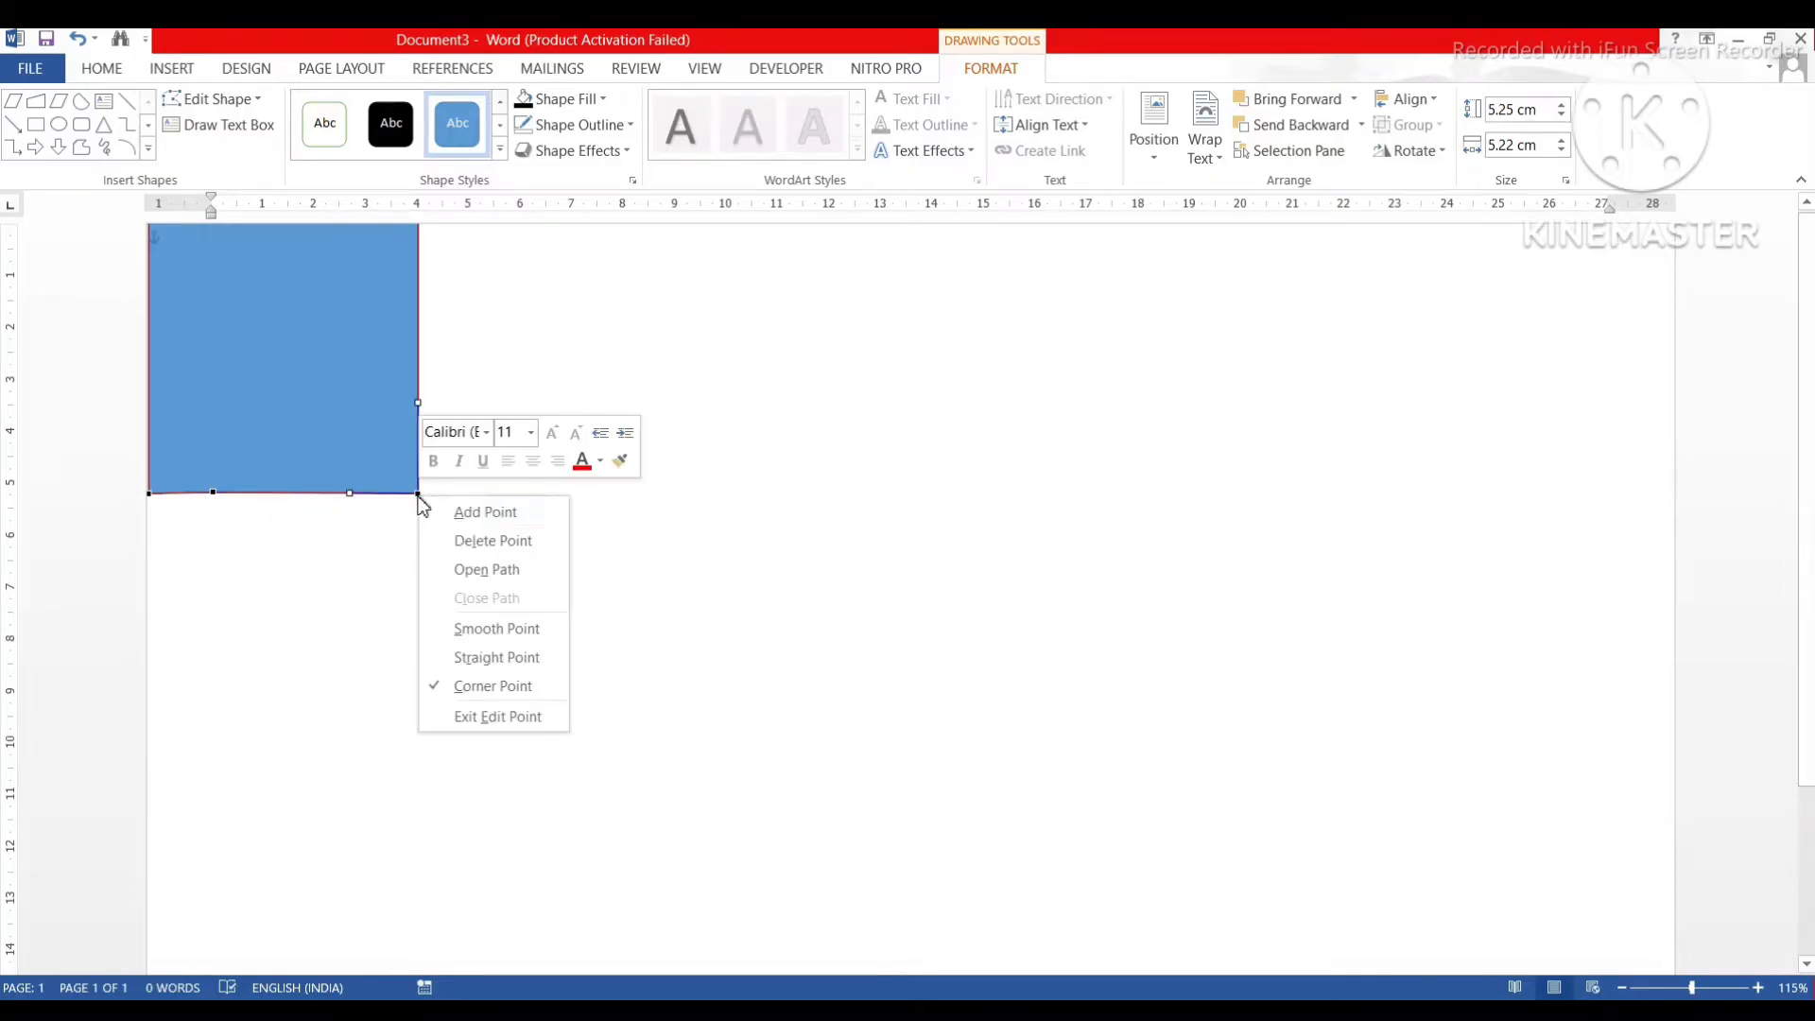
{"action": "left_click", "coordinate": [471, 537]}
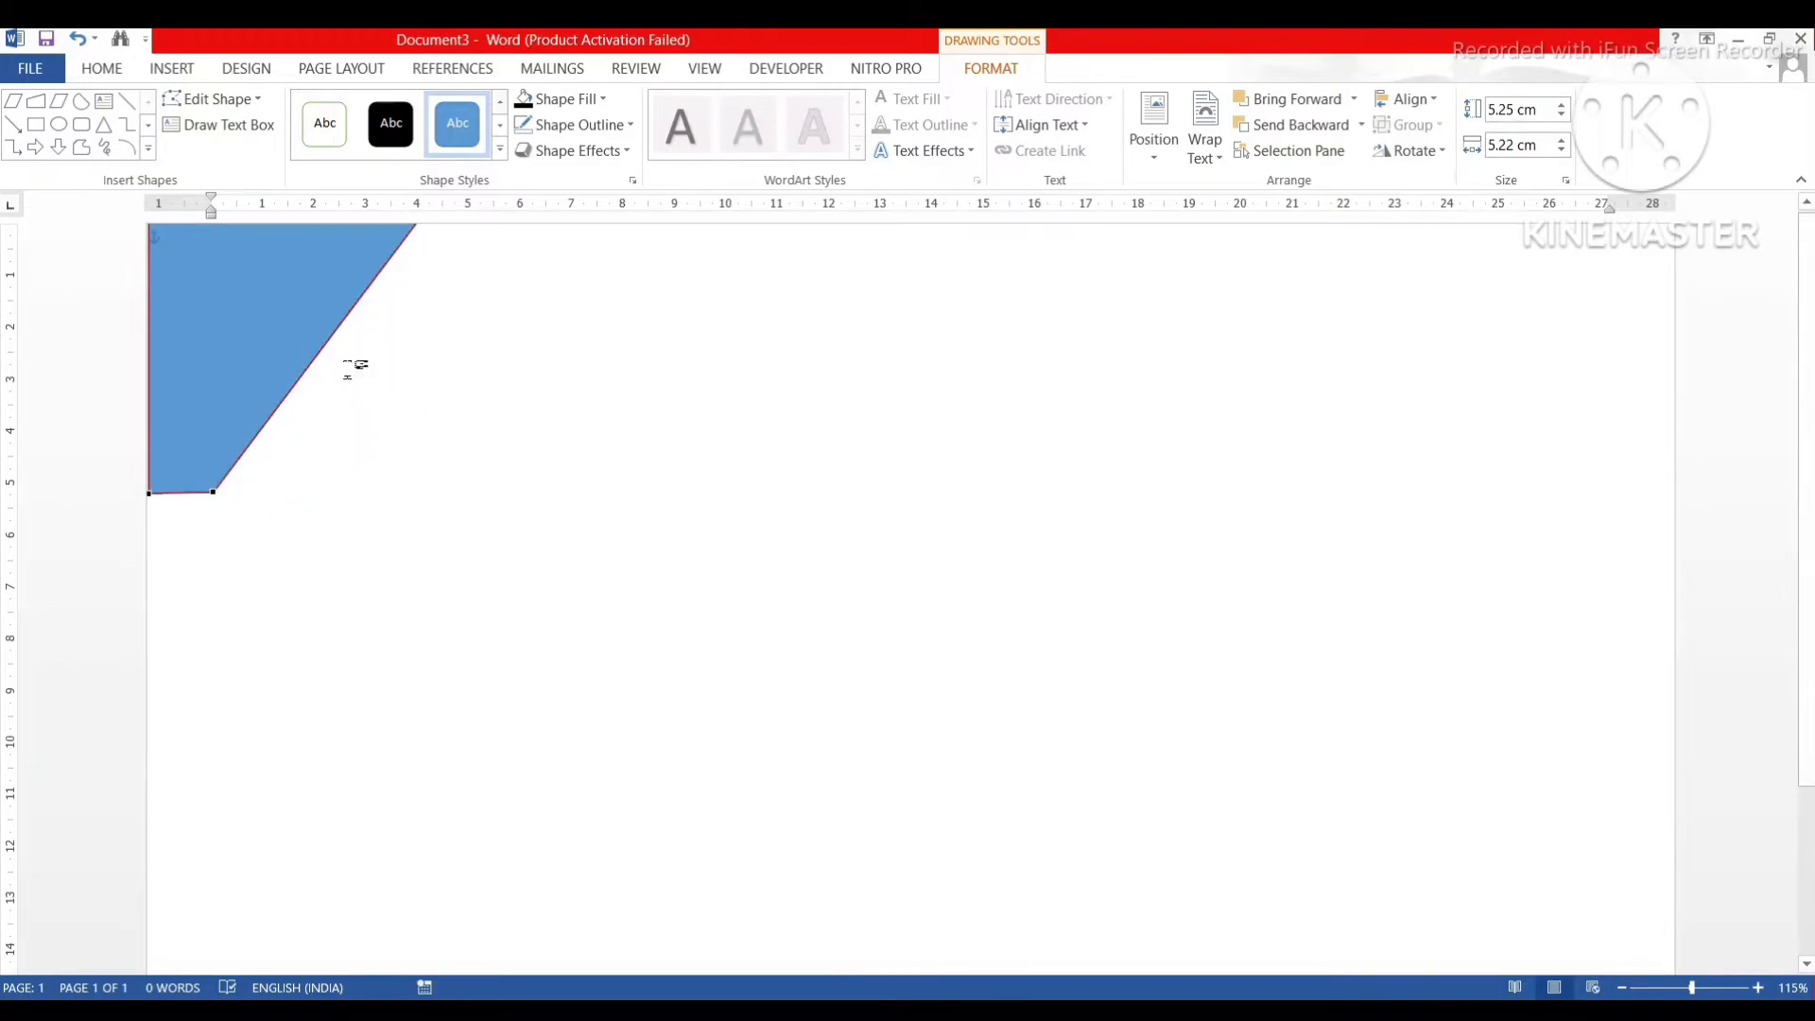
- Fill the corner shape with the standard dark blue and remove its outline
{"action": "left_click", "coordinate": [593, 102]}
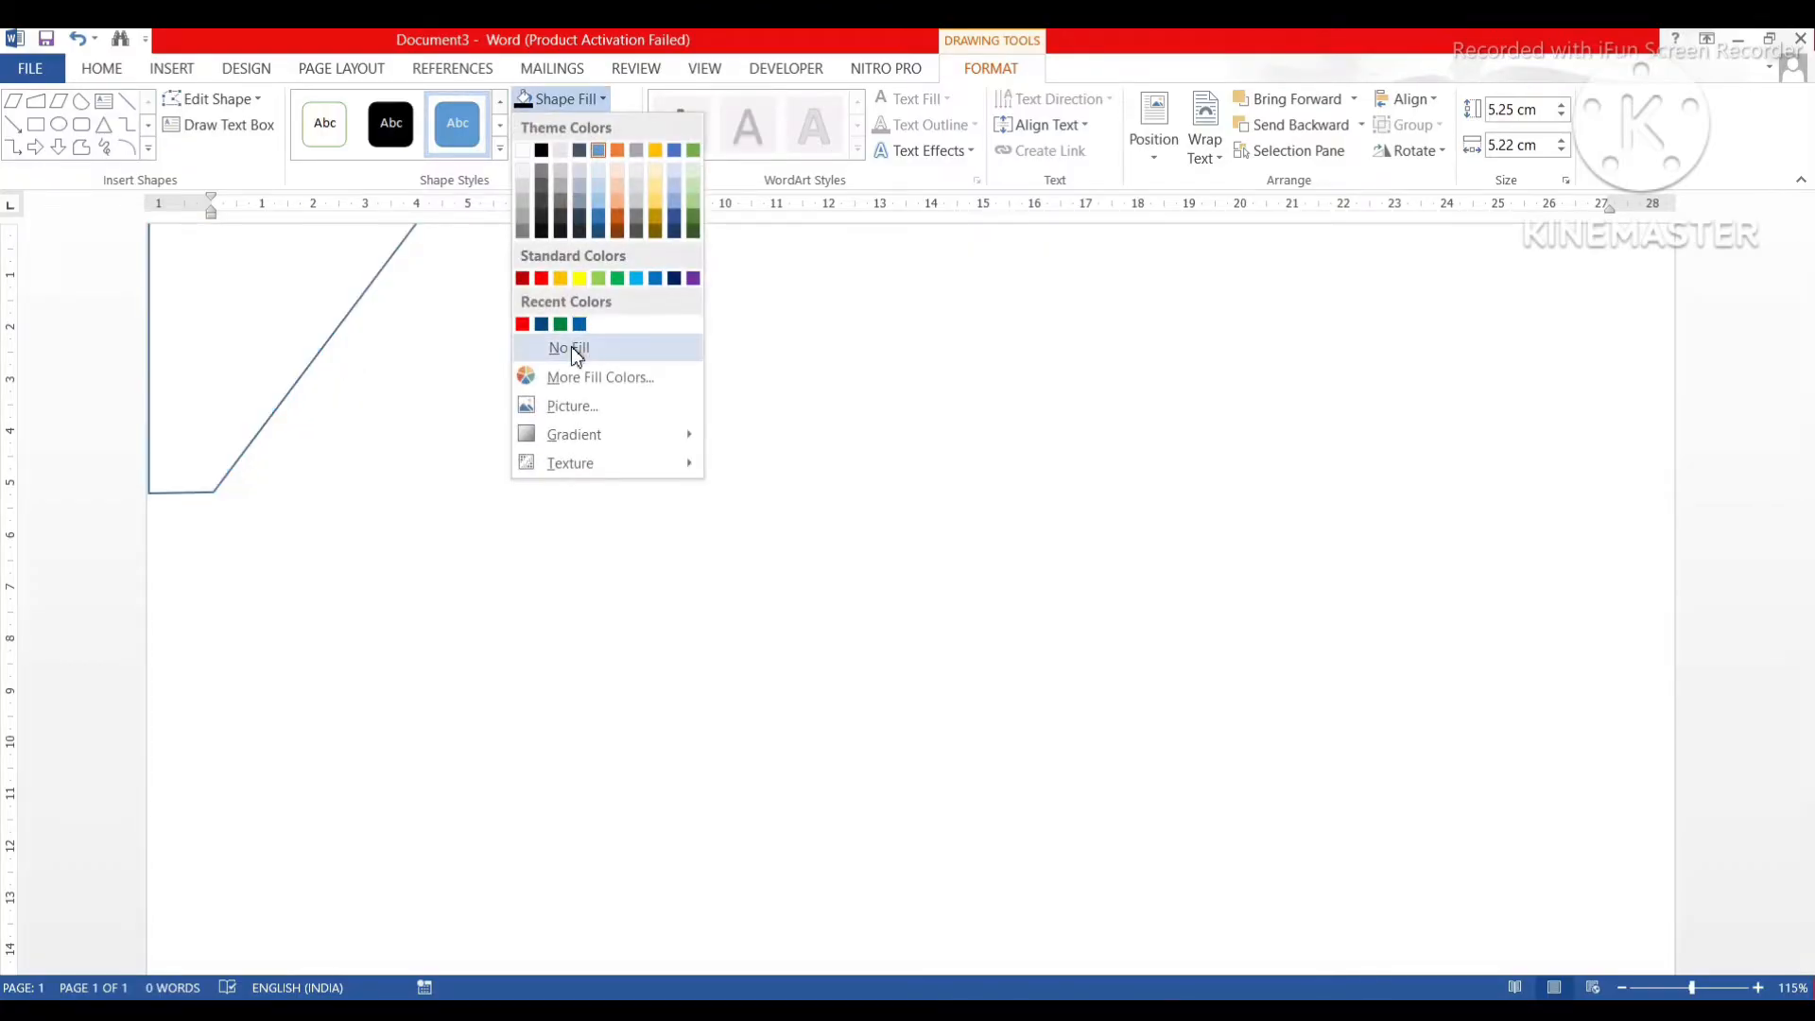
{"action": "left_click", "coordinate": [676, 278]}
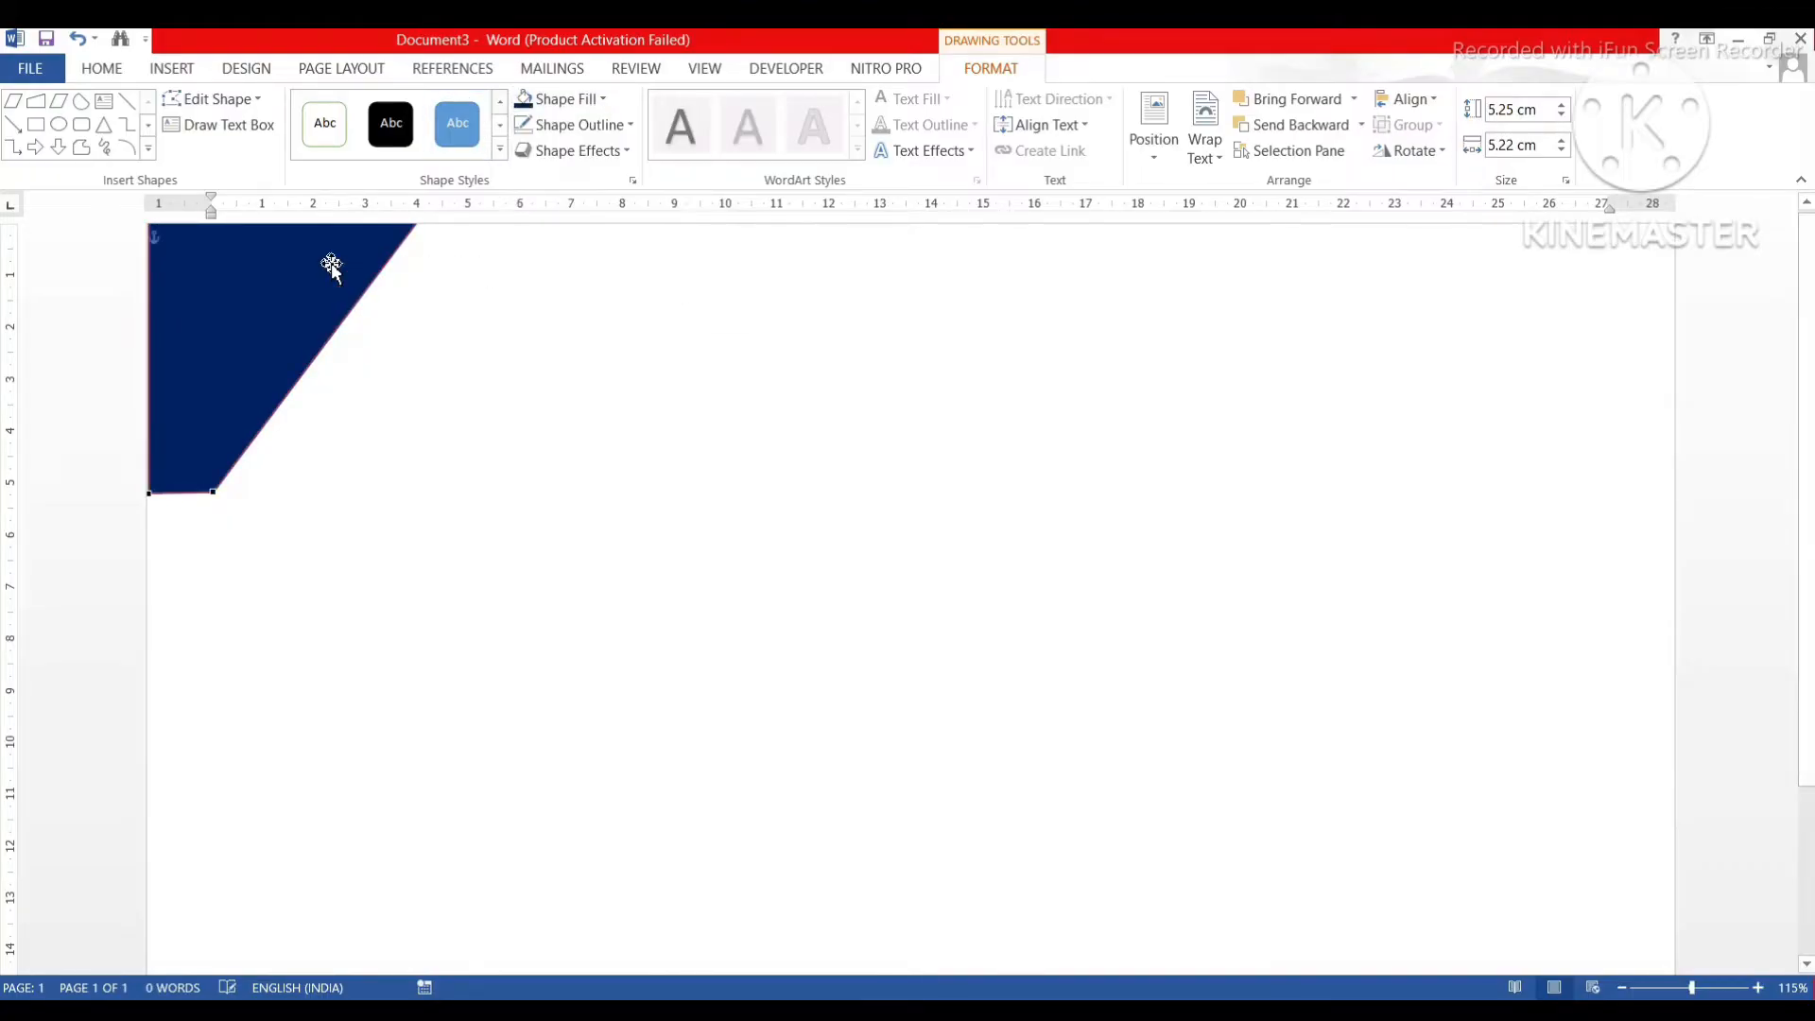
{"action": "left_click", "coordinate": [615, 127]}
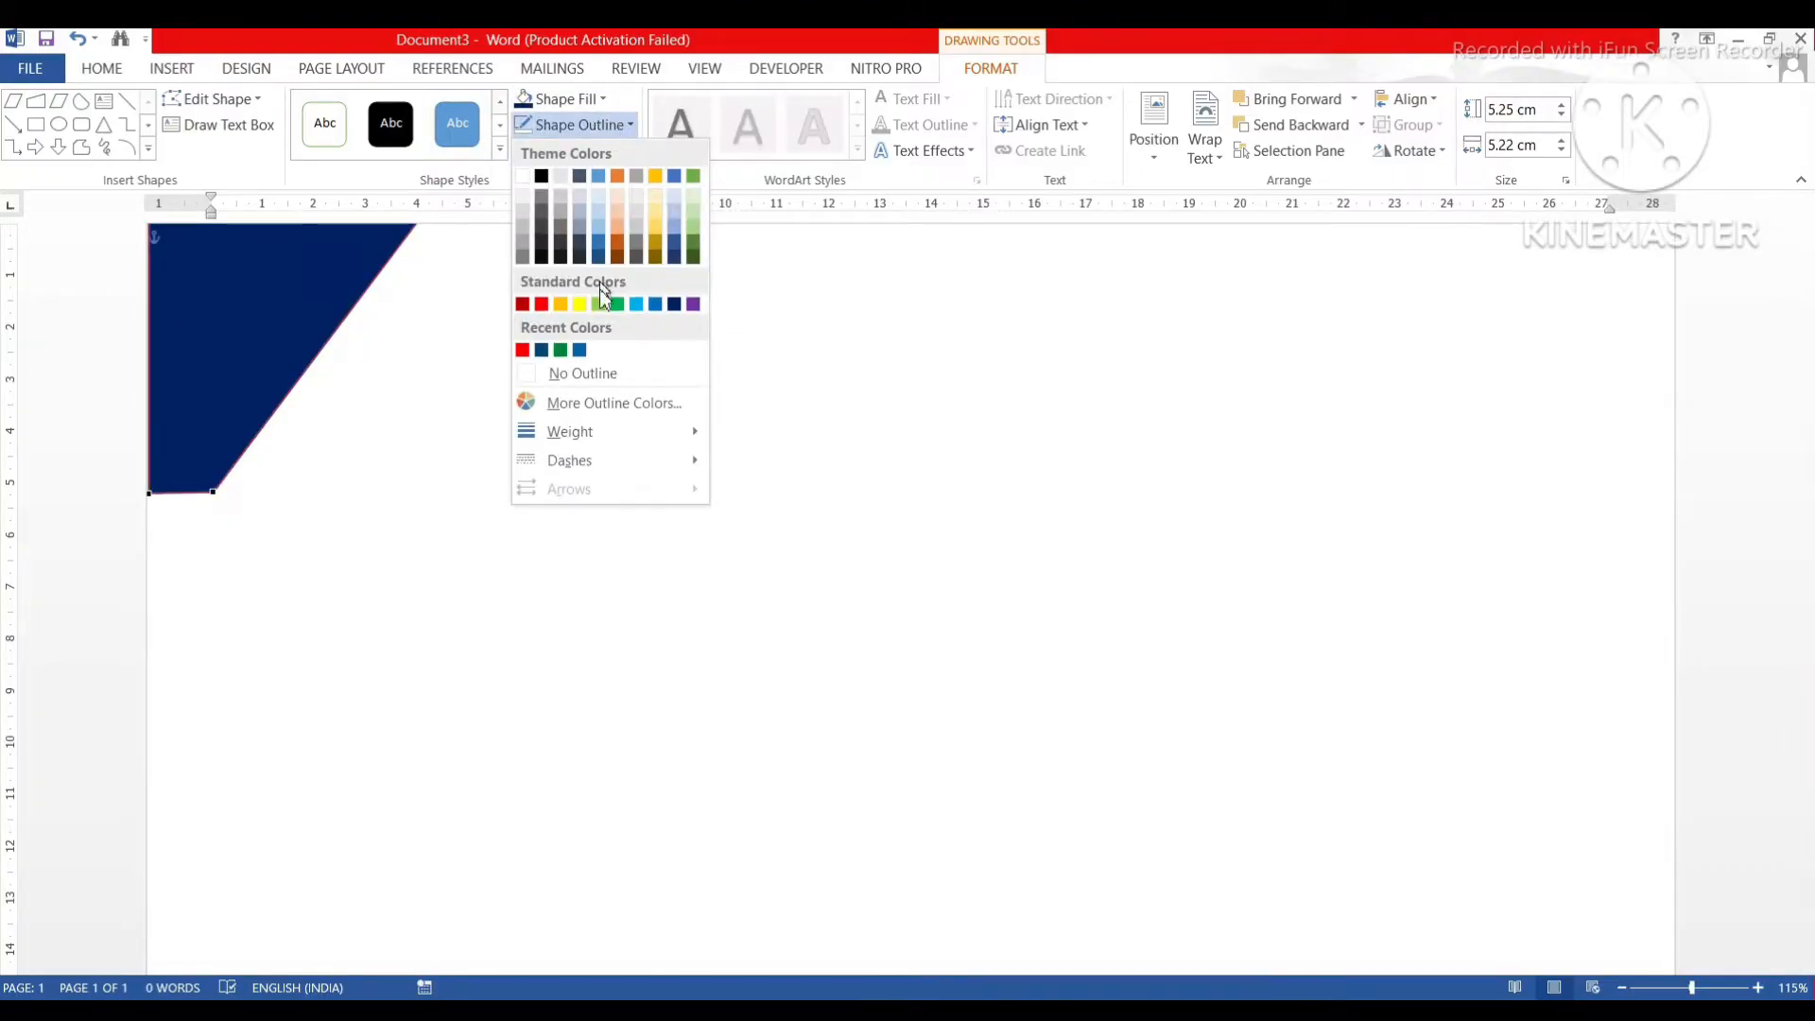
{"action": "left_click", "coordinate": [589, 375]}
{"action": "left_click", "coordinate": [477, 367]}
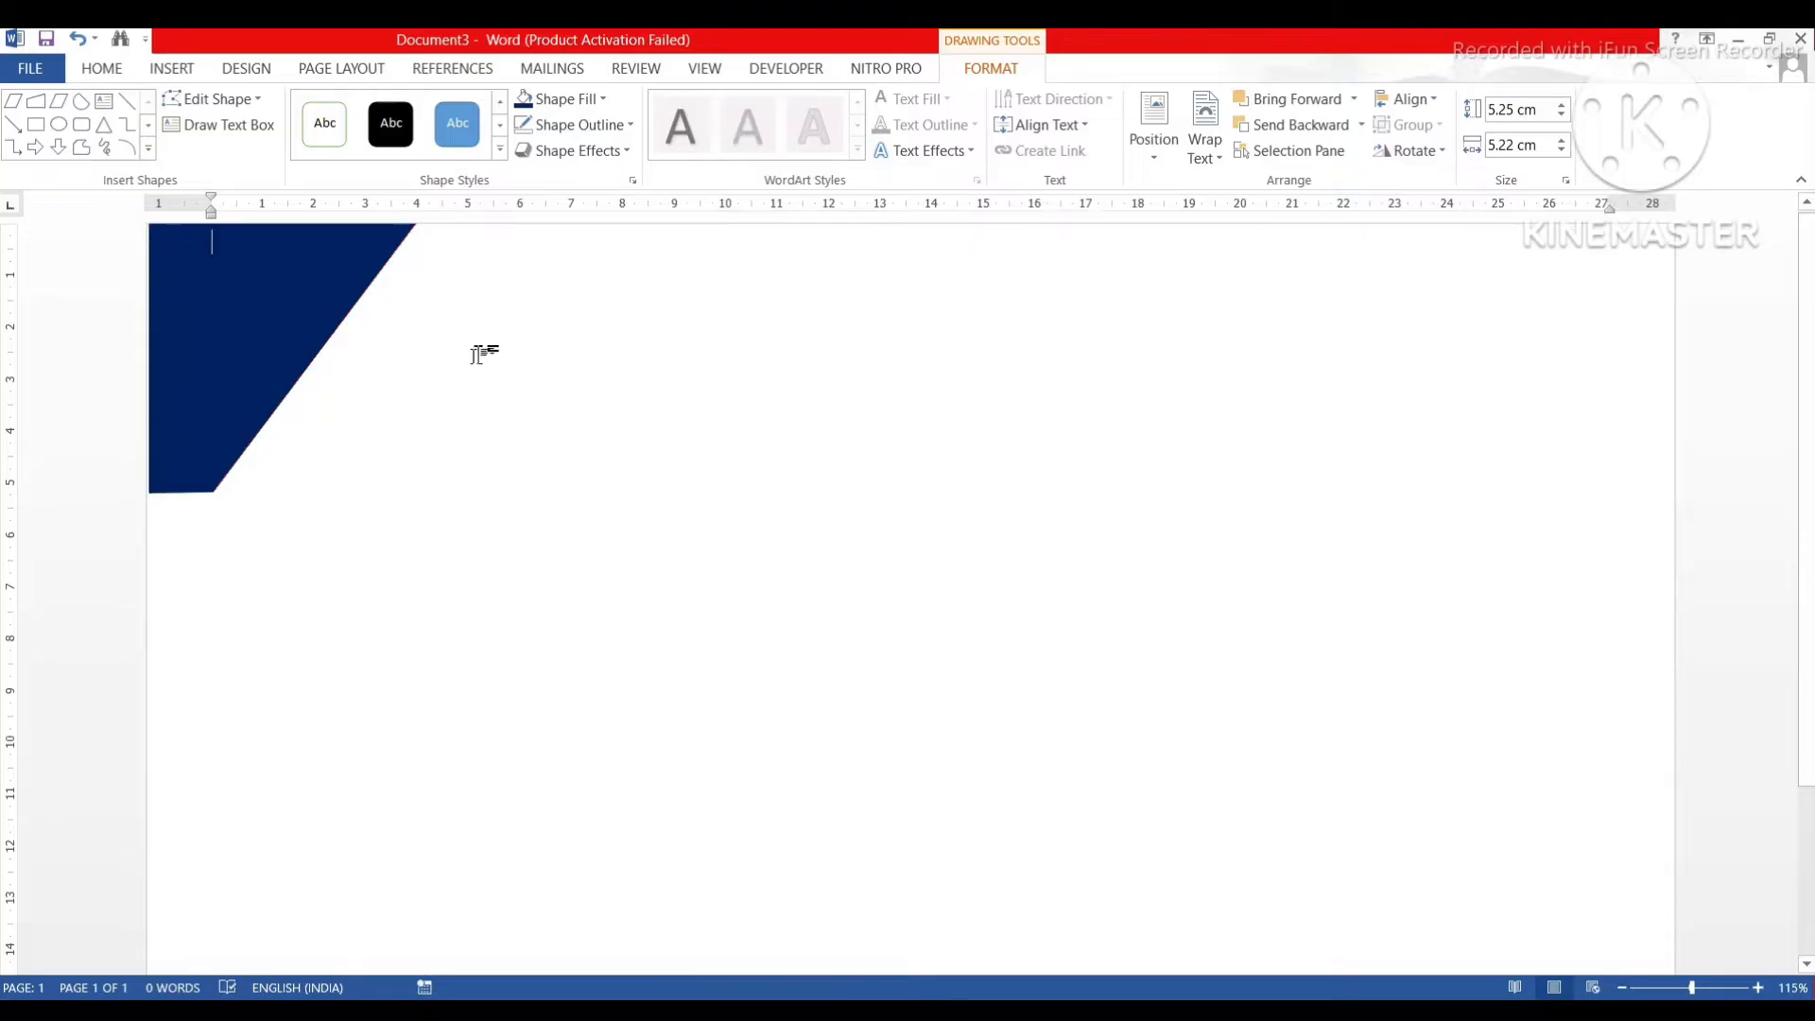
- Insert the picture D1-removebg-preview from the banner image folder
{"action": "scroll", "coordinate": [412, 302], "scroll_direction": "down", "scroll_amount": 4}
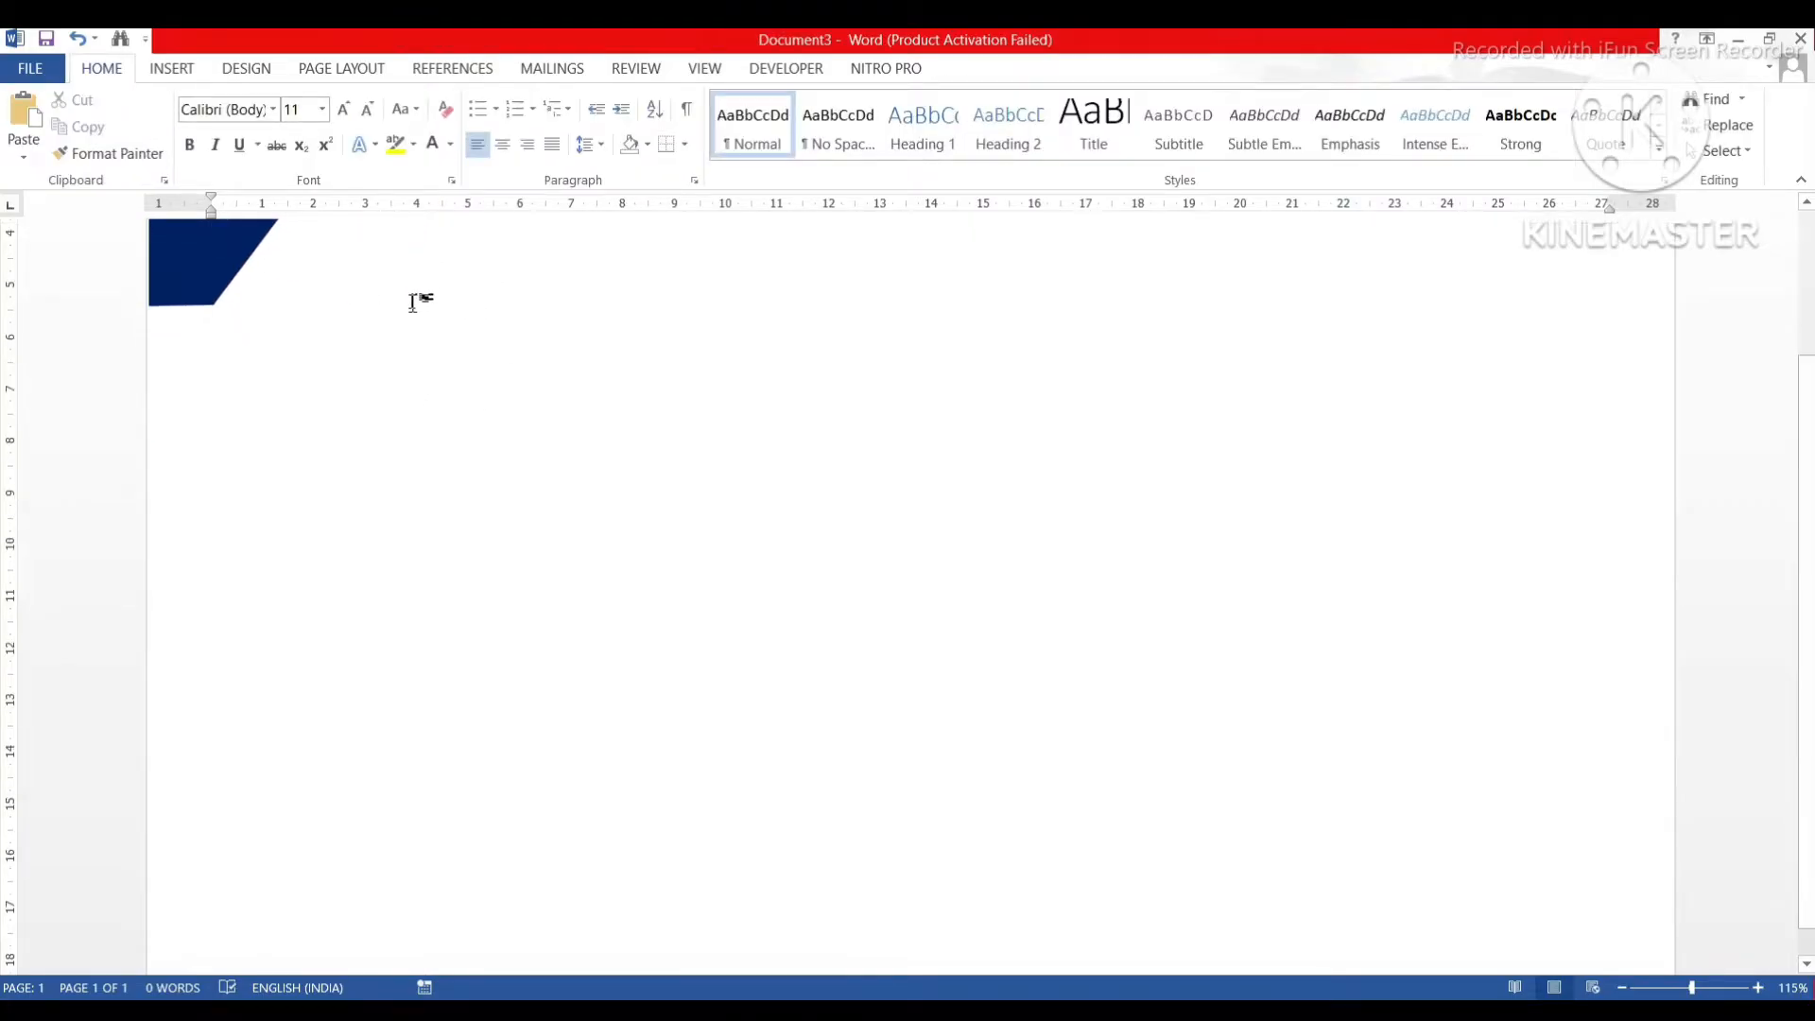
{"action": "scroll", "coordinate": [412, 302], "scroll_direction": "down", "scroll_amount": 4}
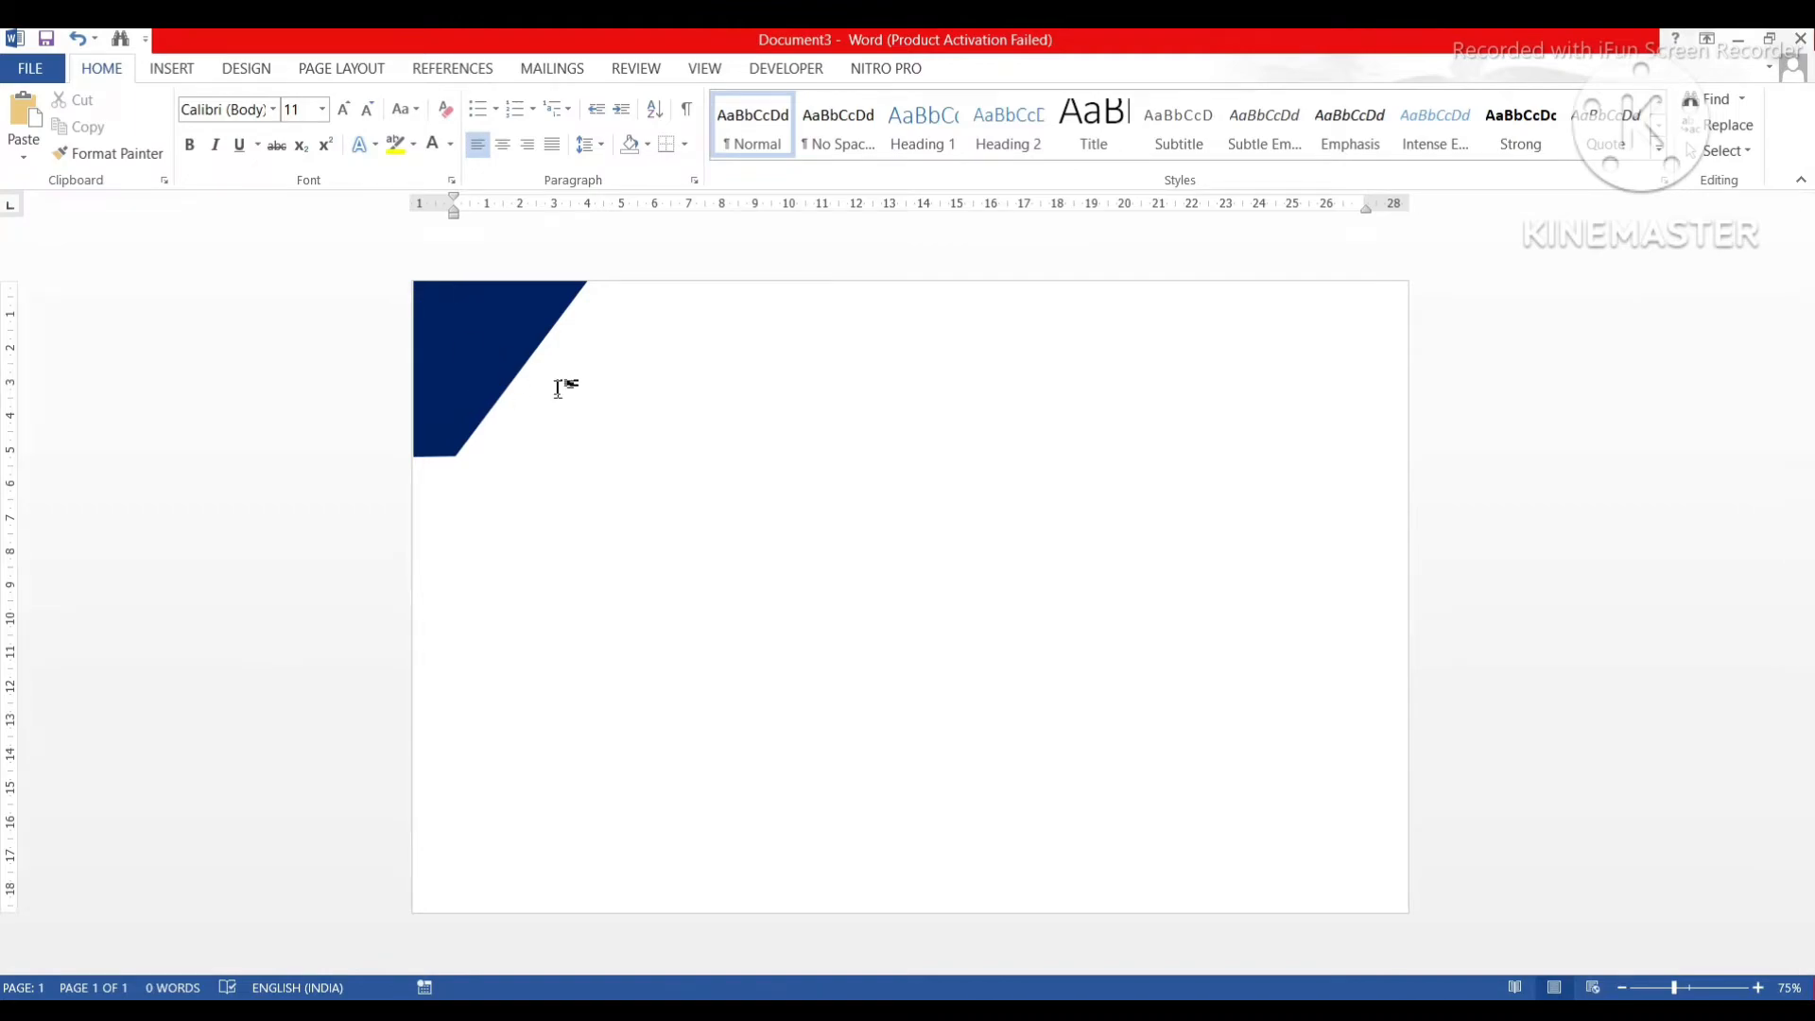
{"action": "scroll", "coordinate": [558, 387], "scroll_direction": "up", "scroll_amount": 1}
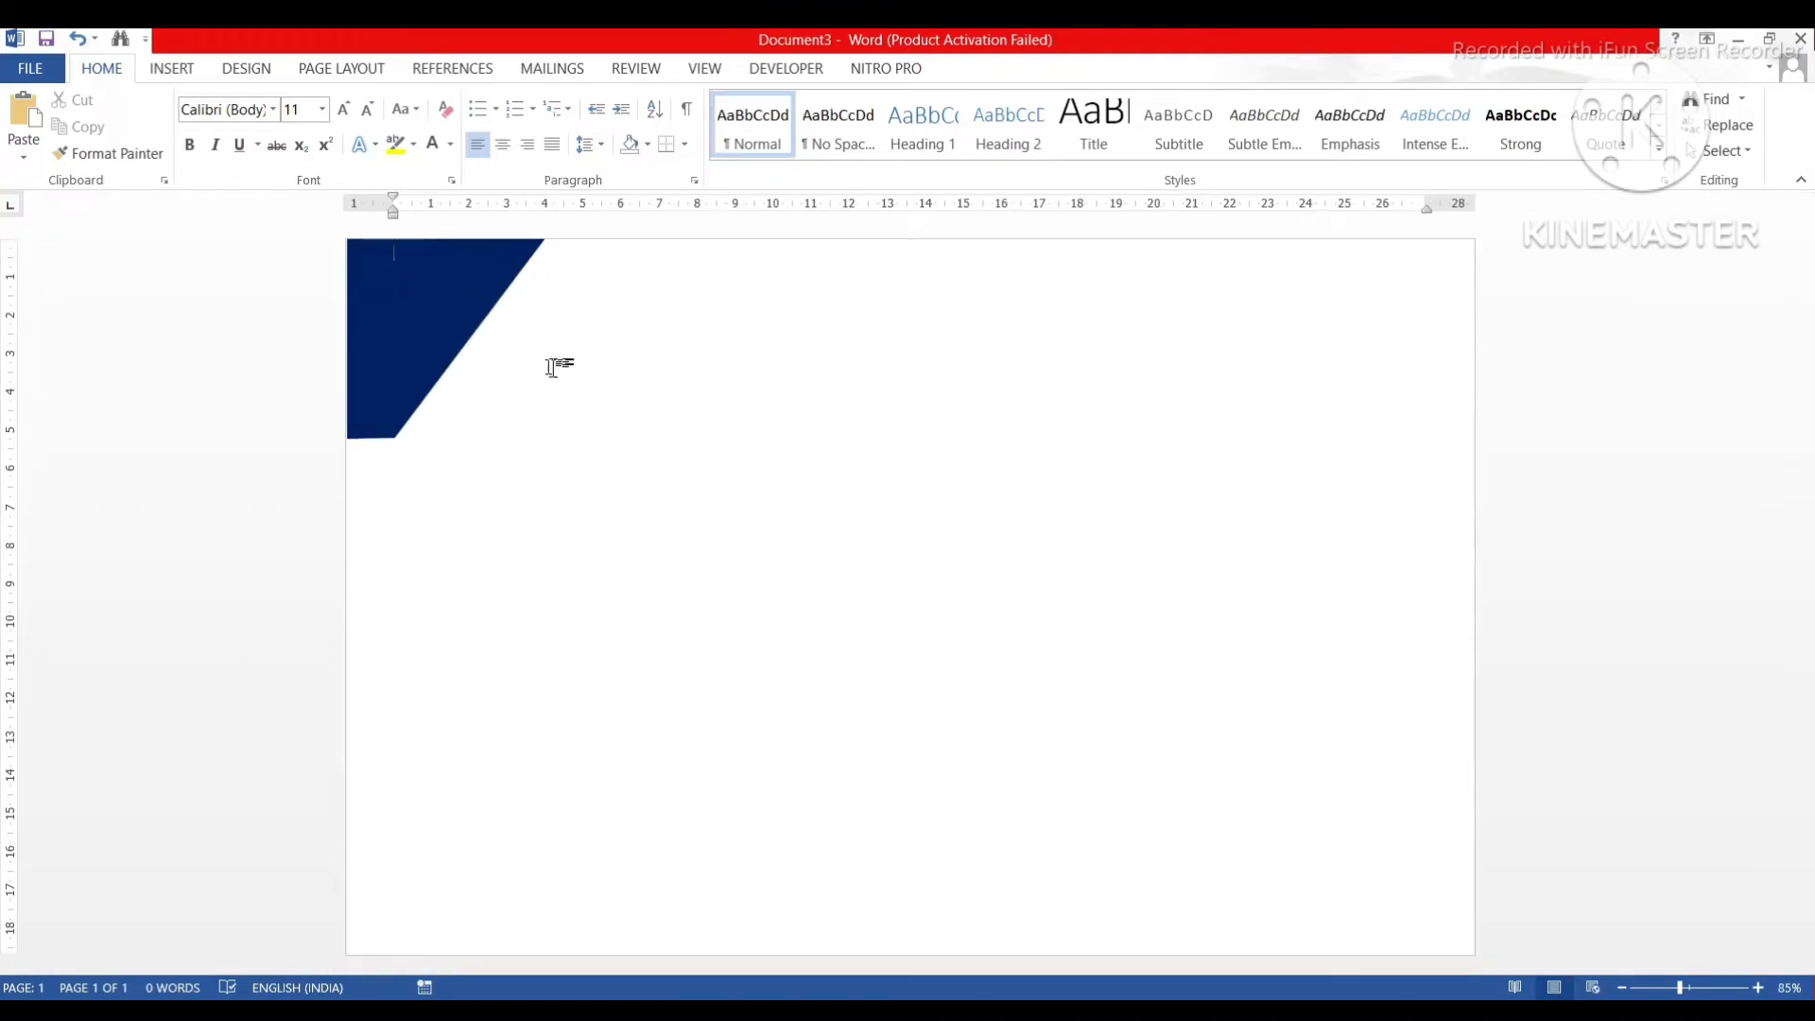
{"action": "left_click", "coordinate": [178, 70]}
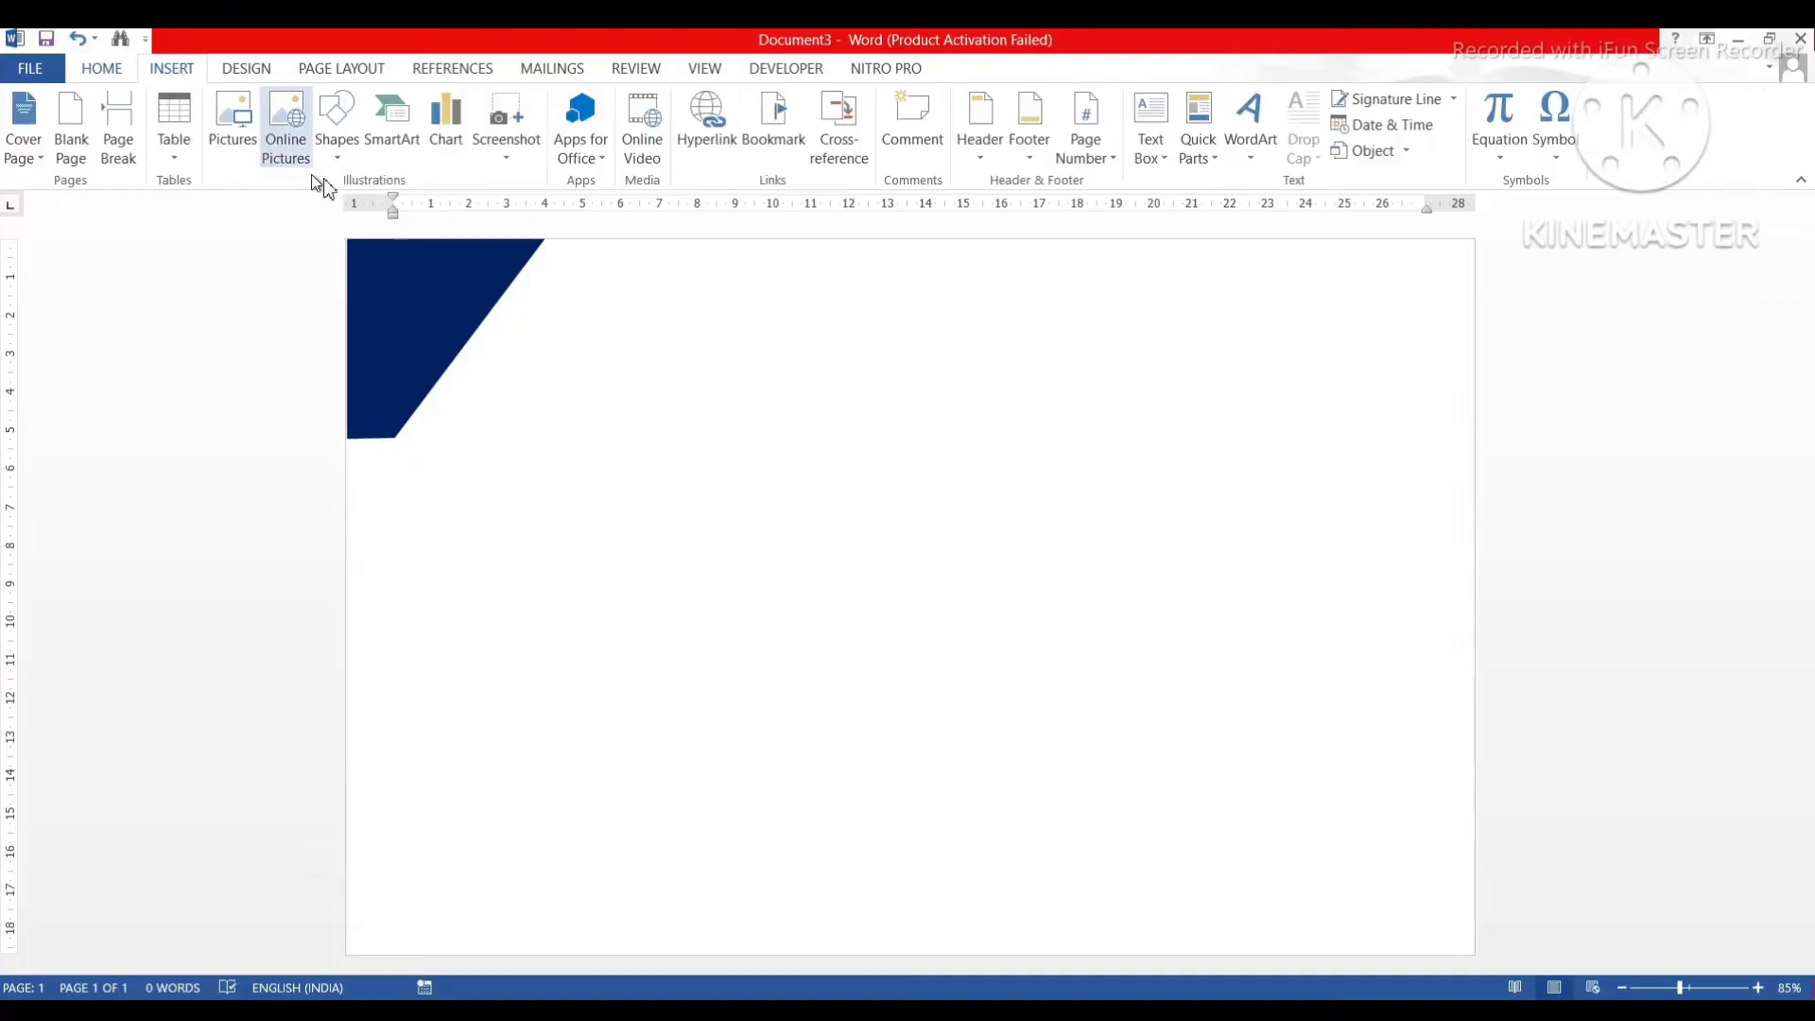
{"action": "left_click", "coordinate": [233, 142]}
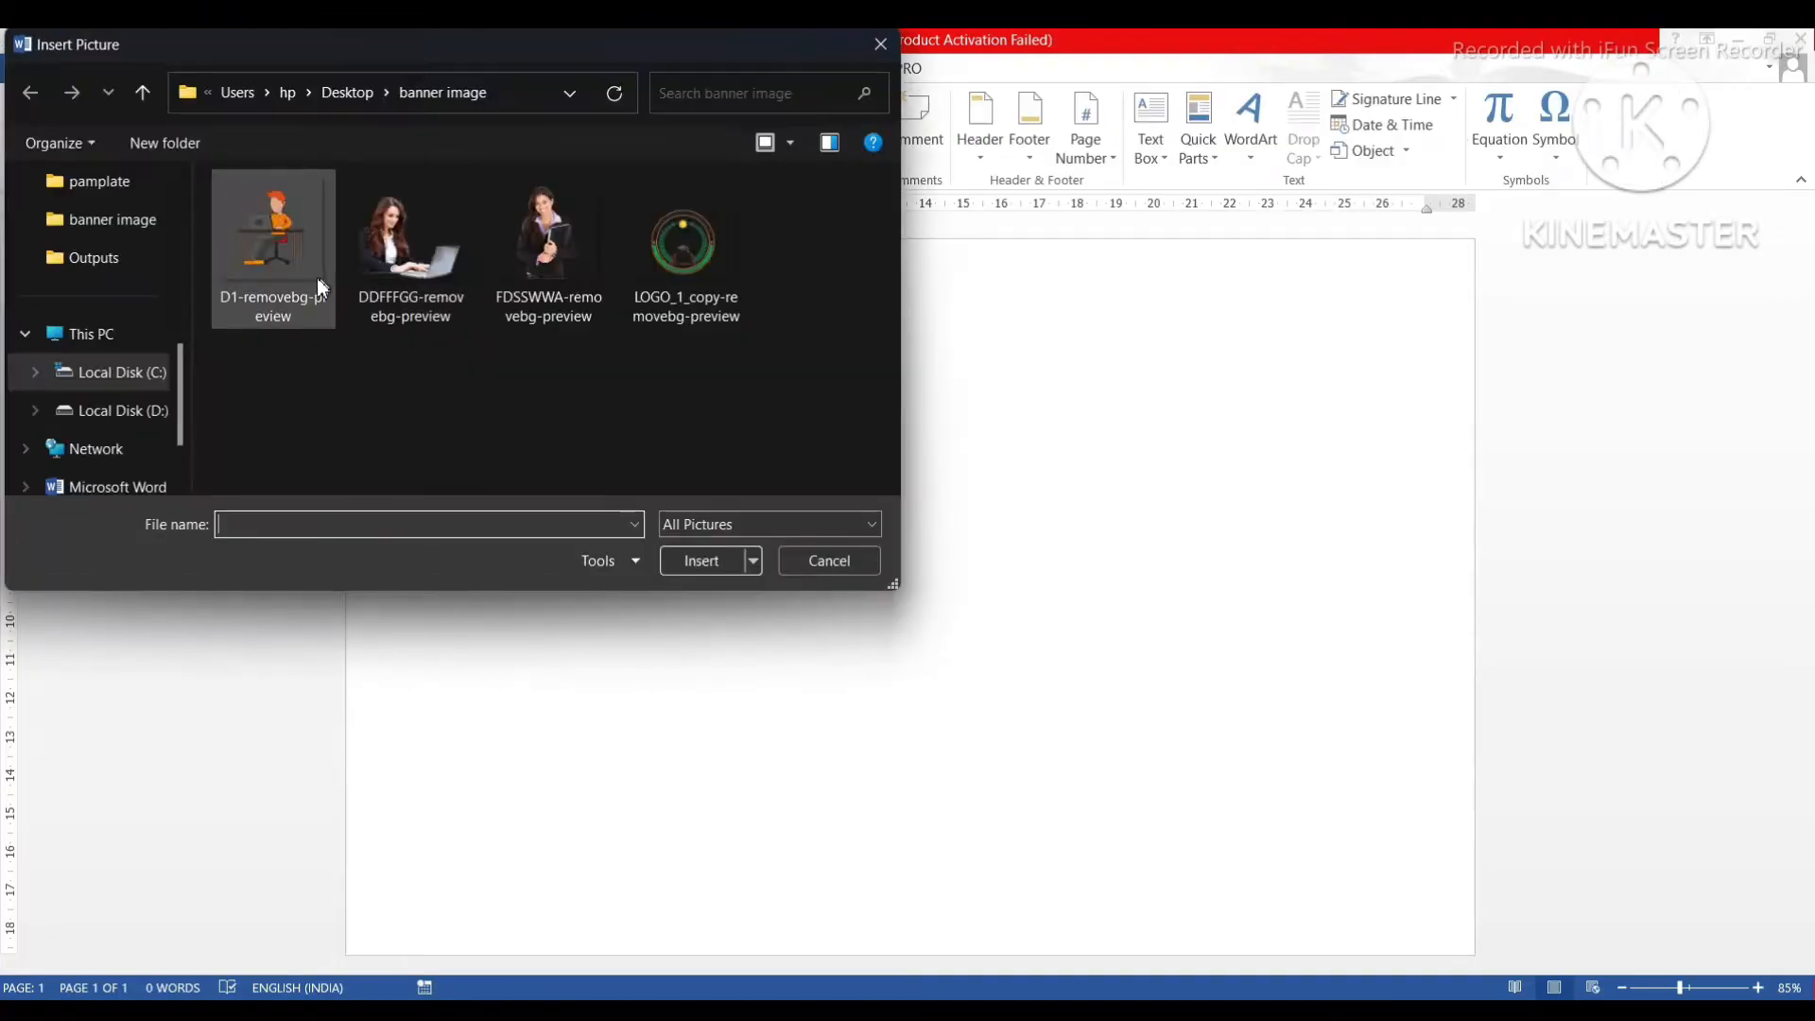
{"action": "left_click", "coordinate": [299, 269]}
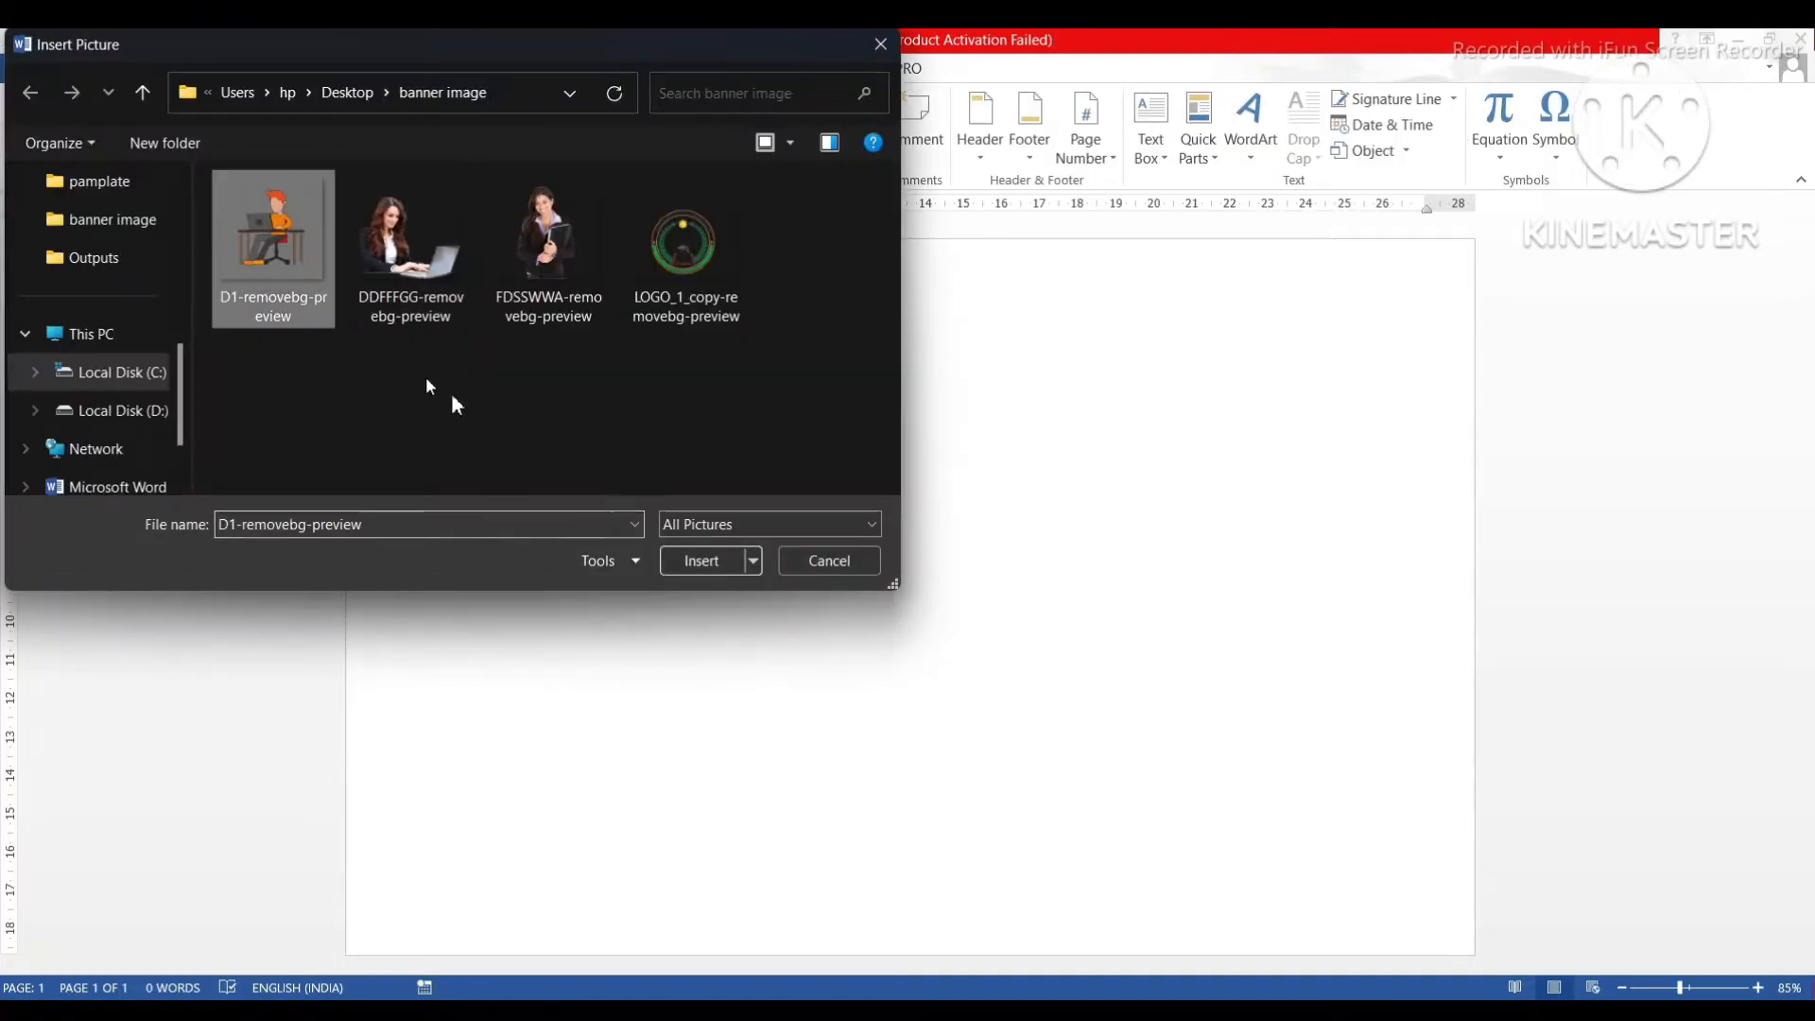
{"action": "left_click", "coordinate": [699, 560]}
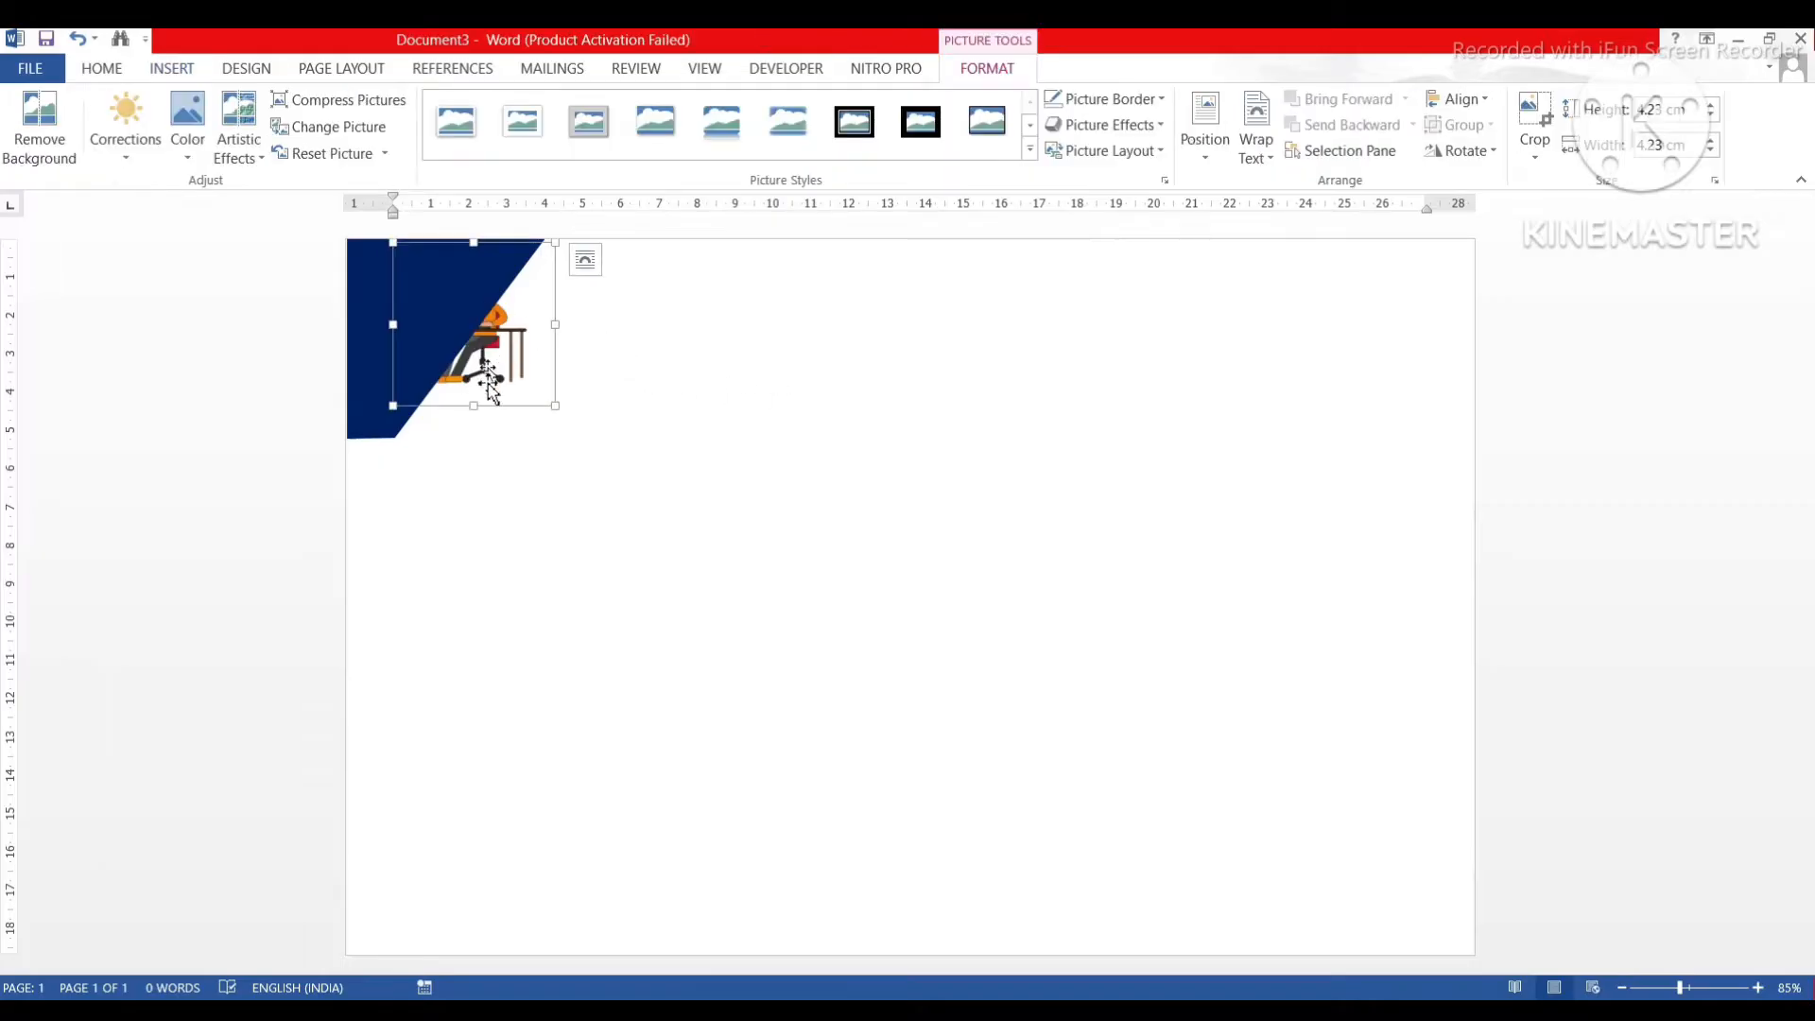
- Set the picture's text wrapping to In Front of Text and move it to the right of the blue shape
{"action": "left_click", "coordinate": [1257, 157]}
{"action": "left_click", "coordinate": [1291, 345]}
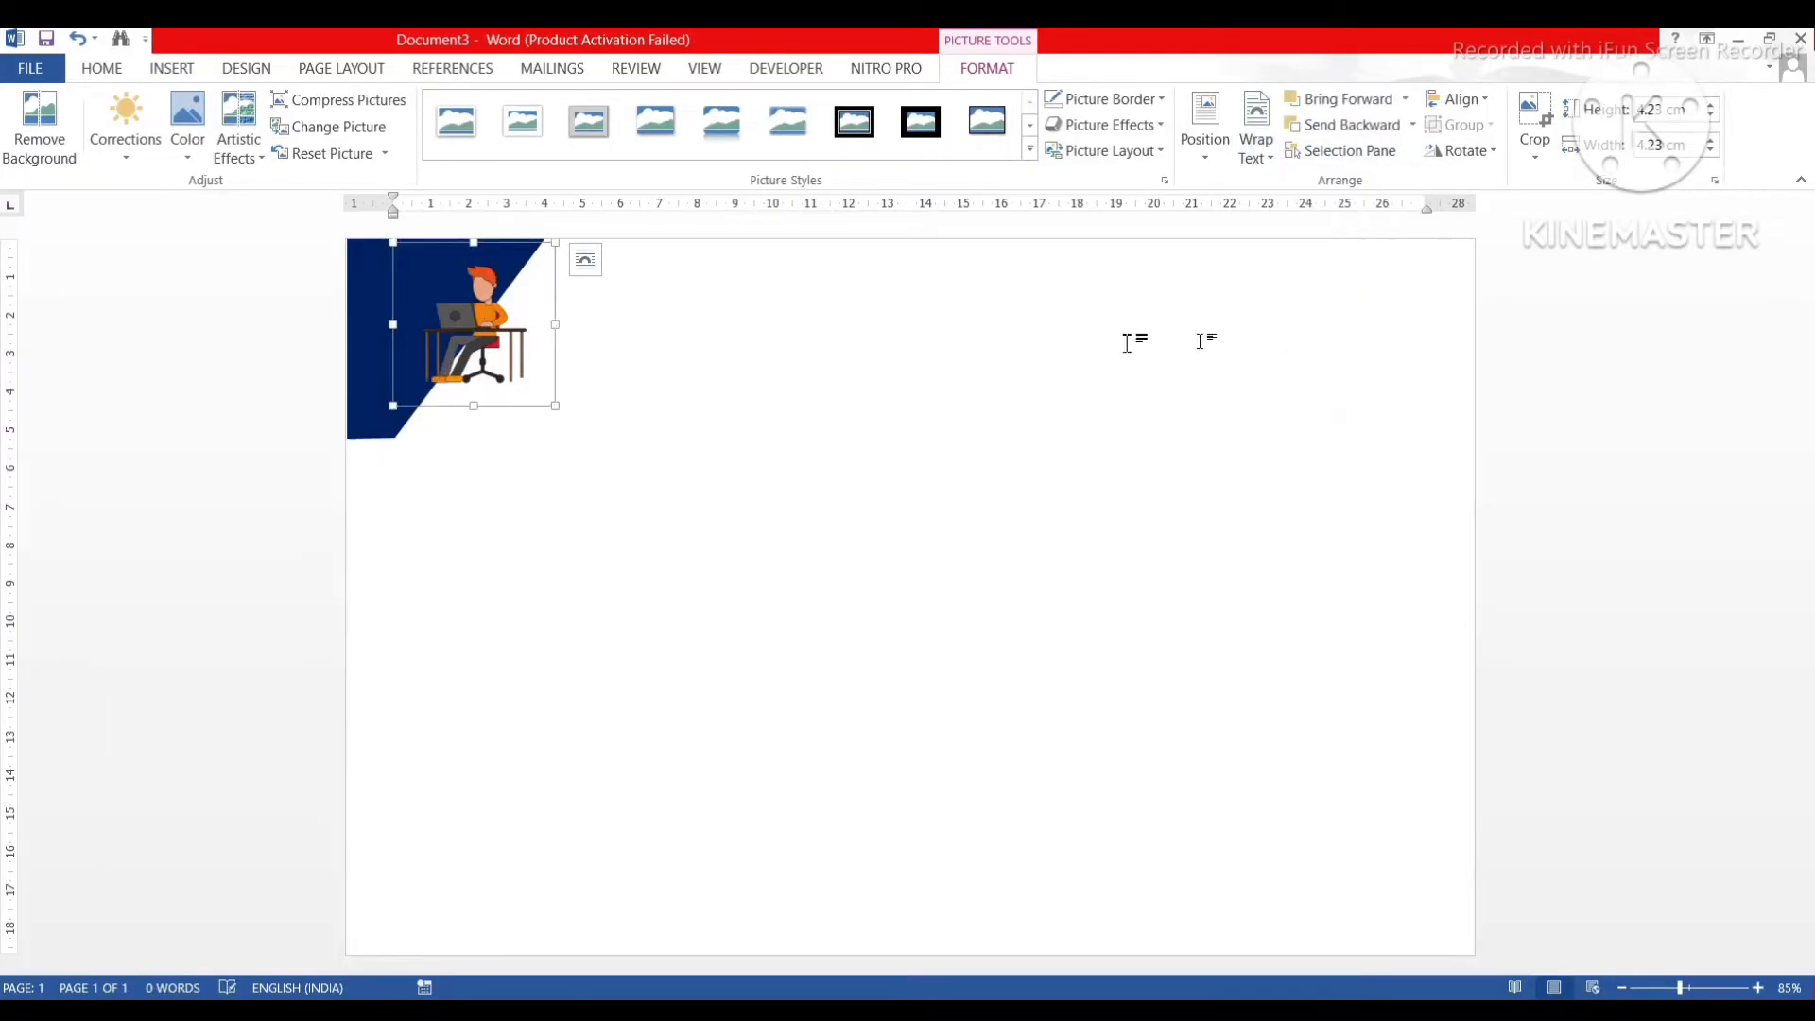
{"action": "left_click_drag", "start_coordinate": [496, 254], "coordinate": [599, 257]}
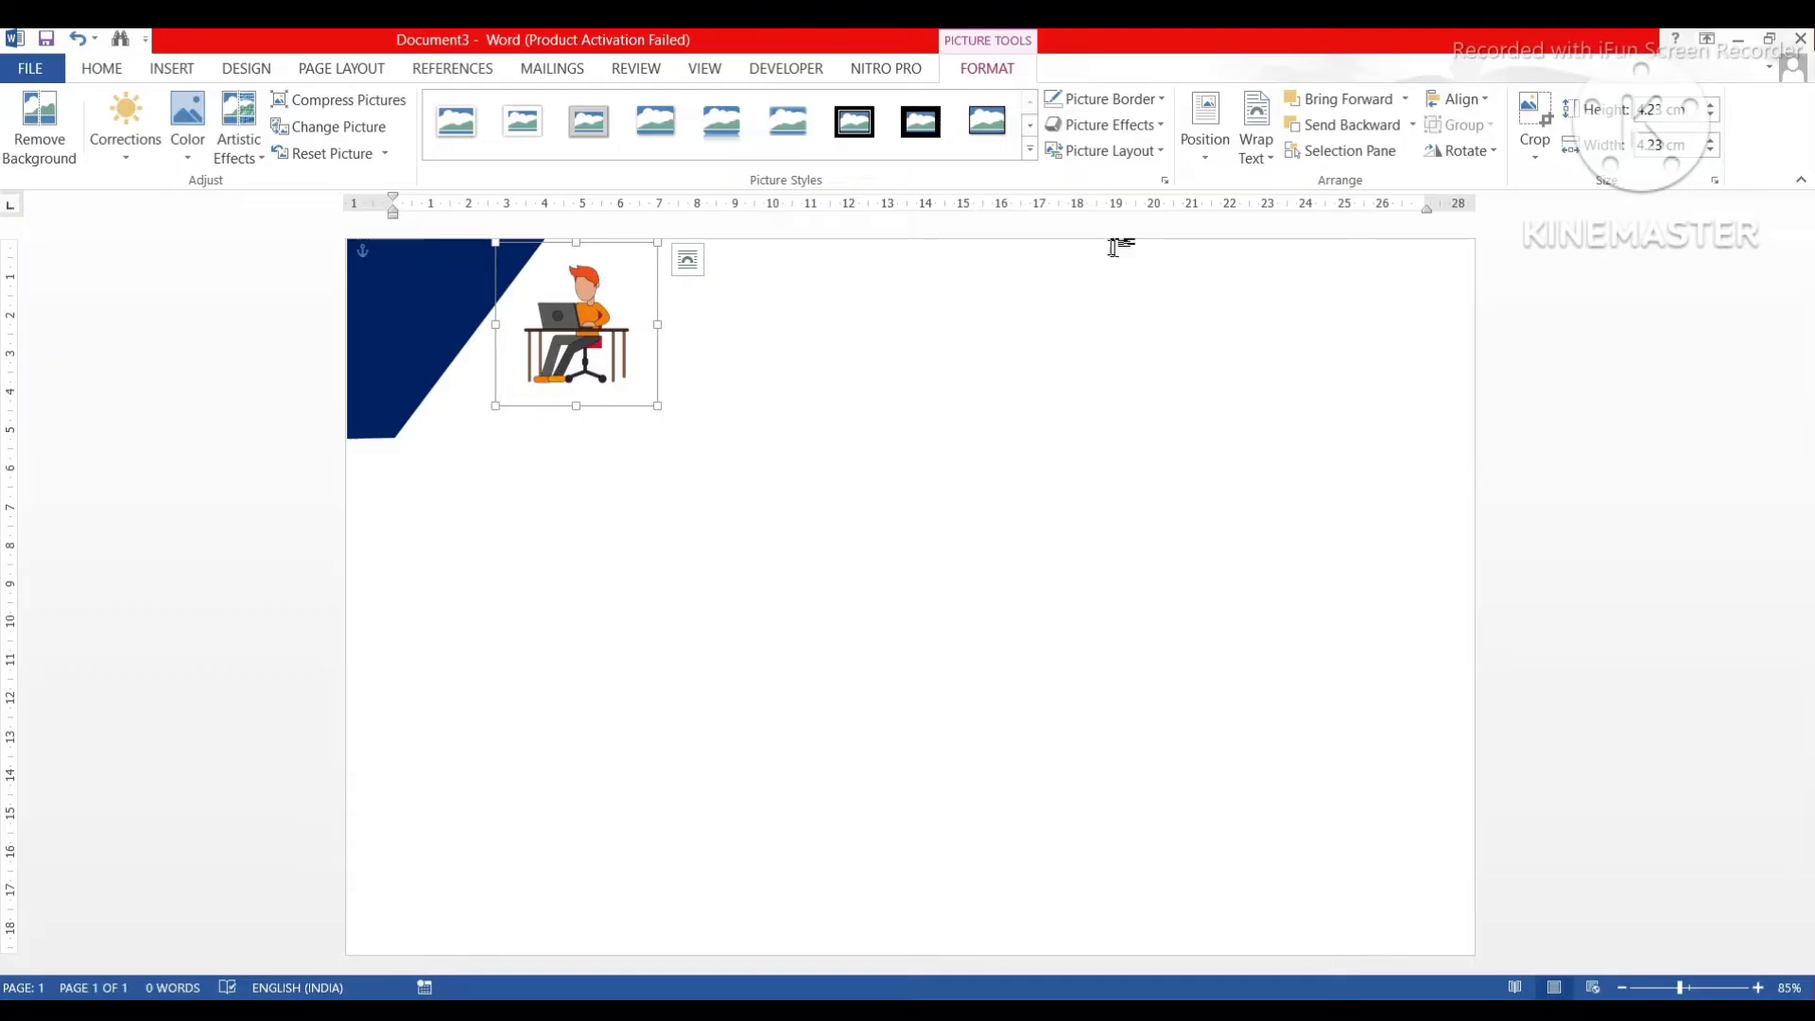
- Flip the desk picture horizontally and enlarge it to about 4.7 cm square, placed close to the blue shape's slanted edge
{"action": "left_click", "coordinate": [1480, 151]}
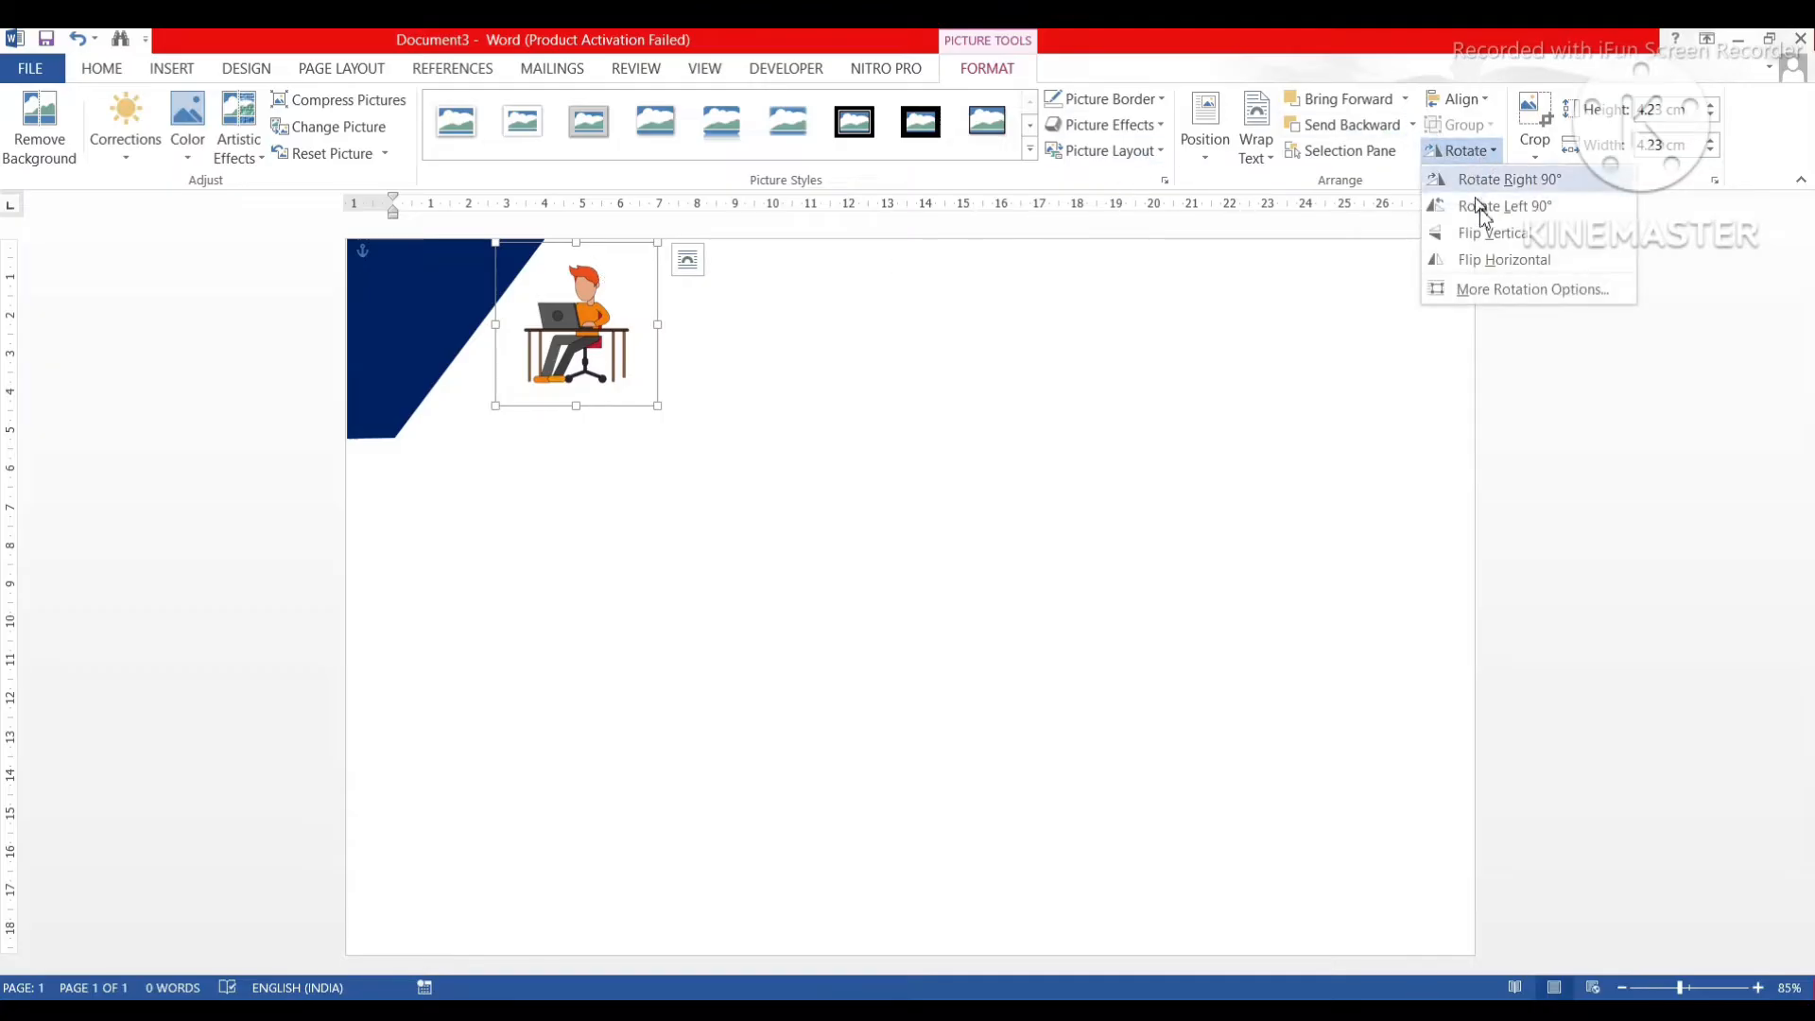
{"action": "left_click", "coordinate": [1484, 252]}
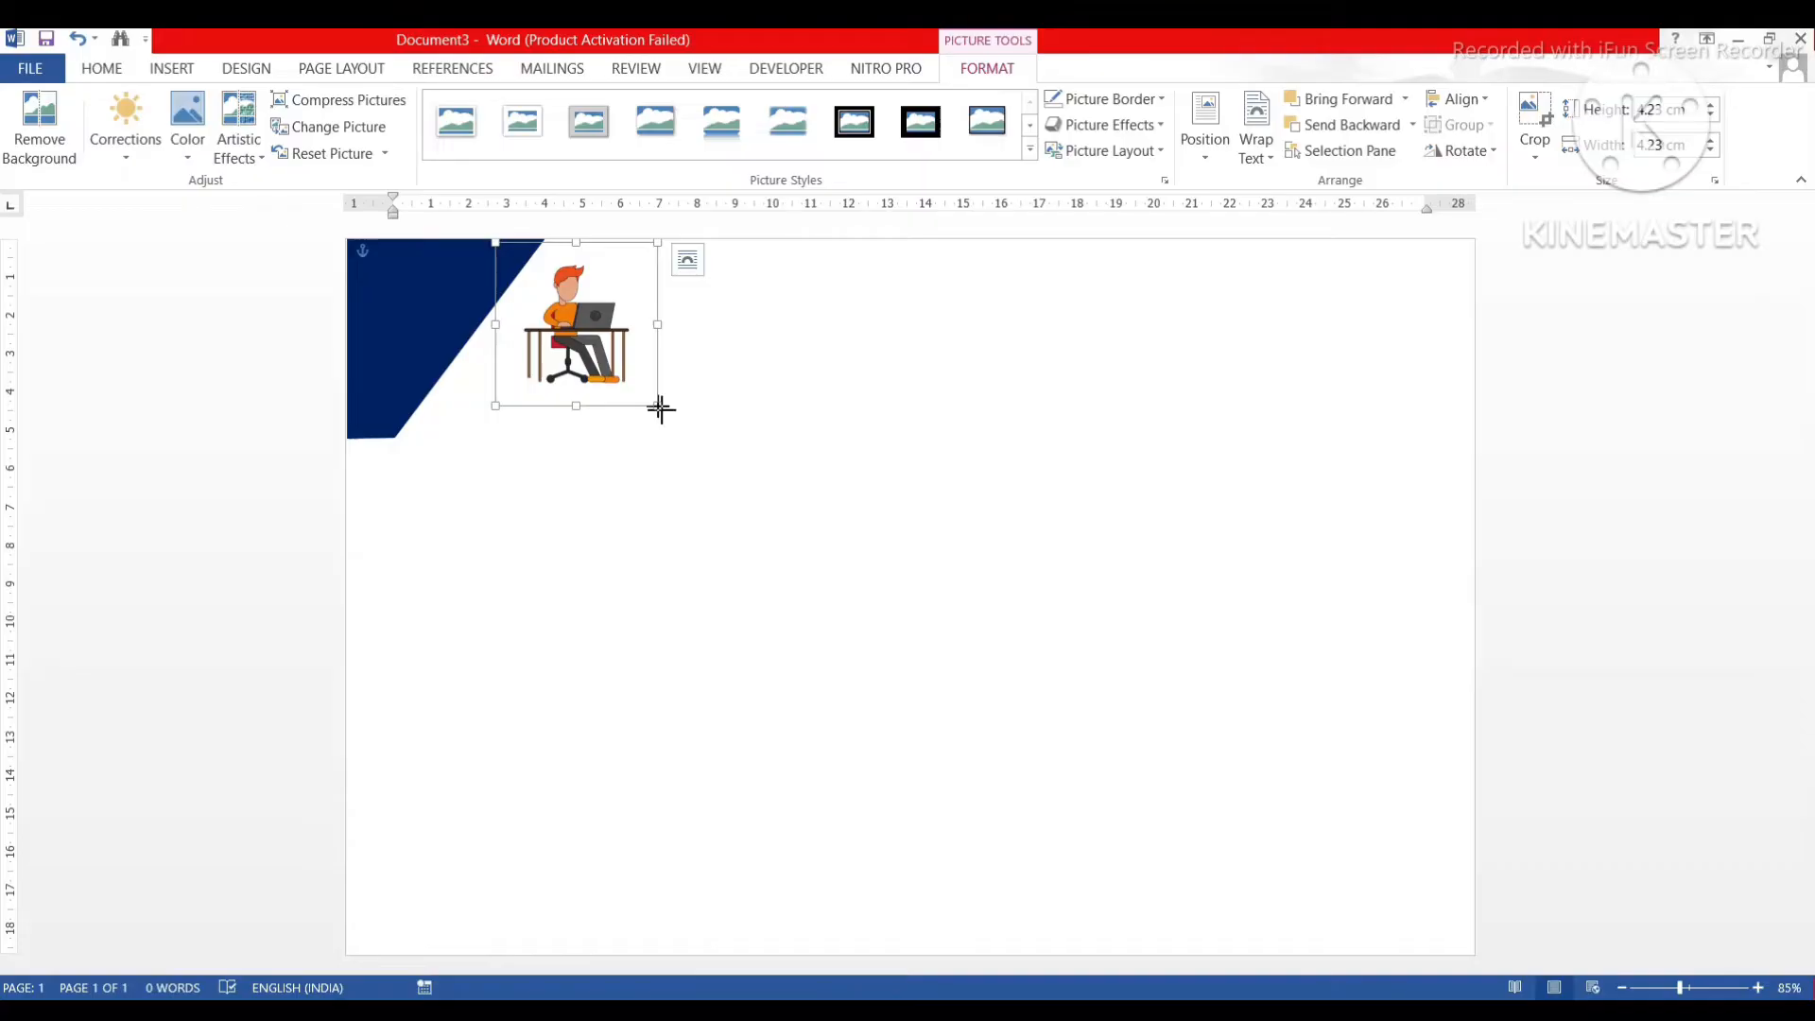
{"action": "left_click_drag", "start_coordinate": [660, 408], "coordinate": [669, 425]}
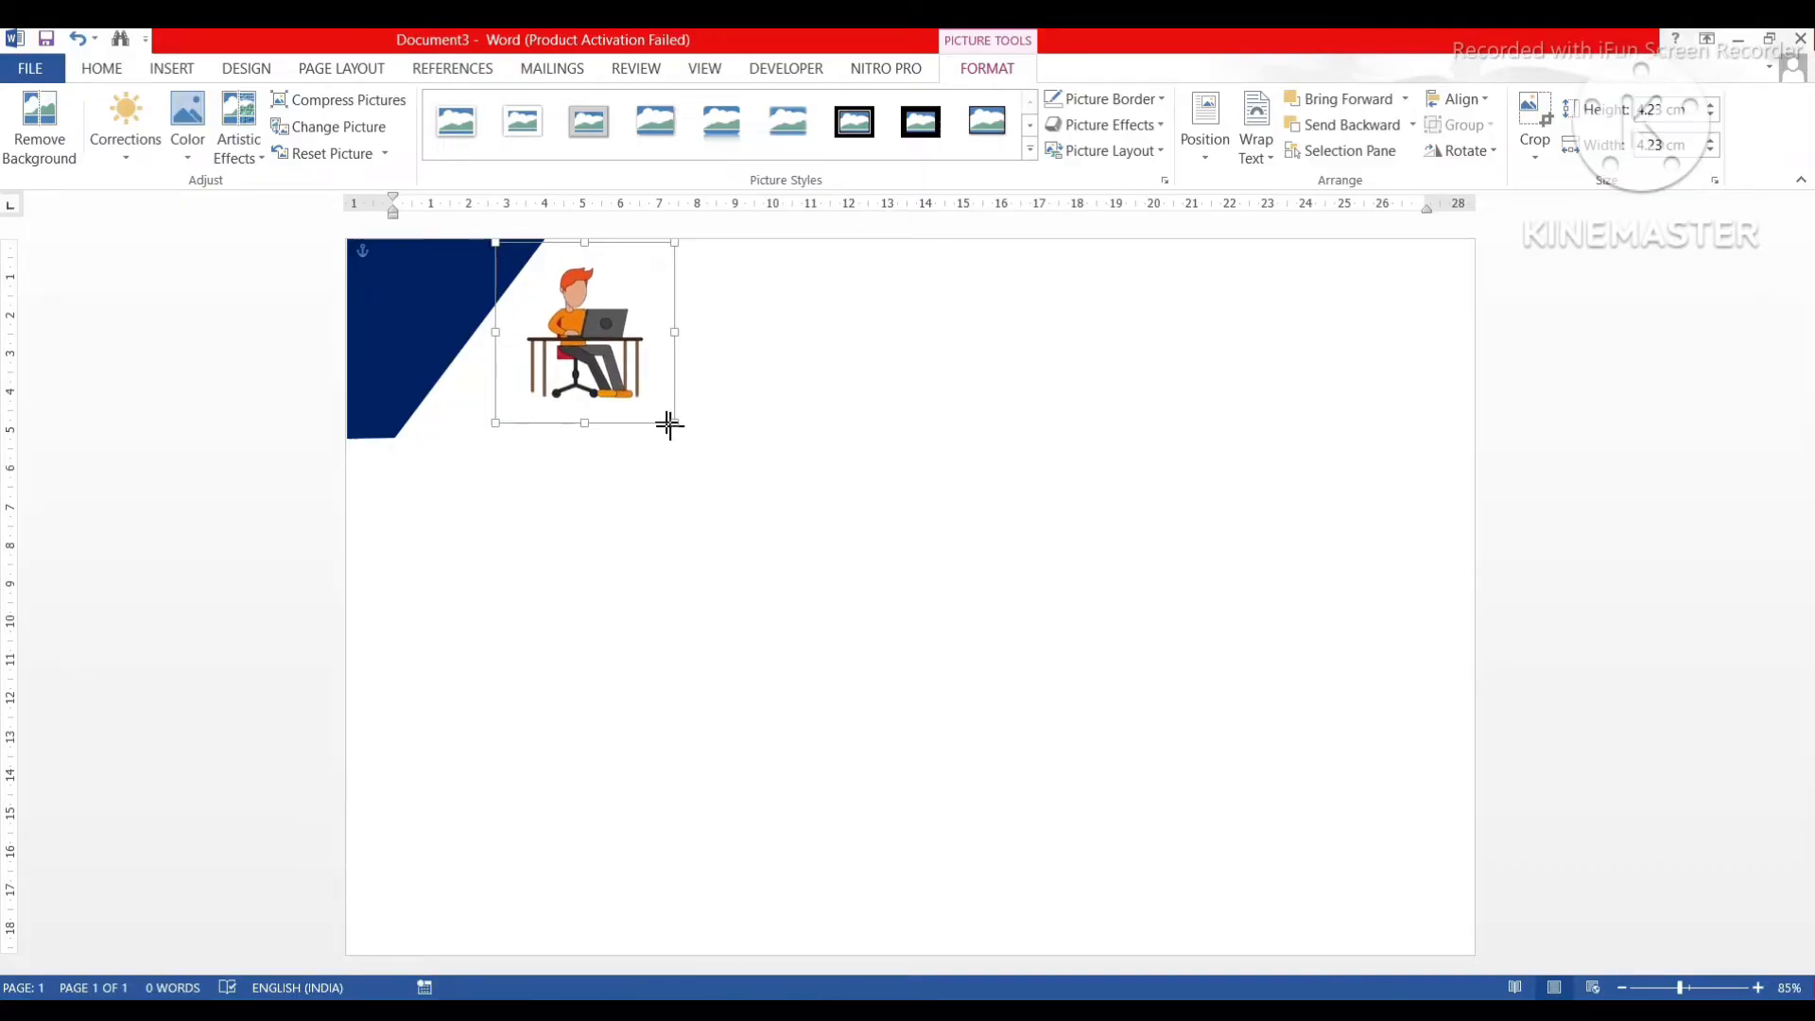
{"action": "left_click", "coordinate": [733, 337]}
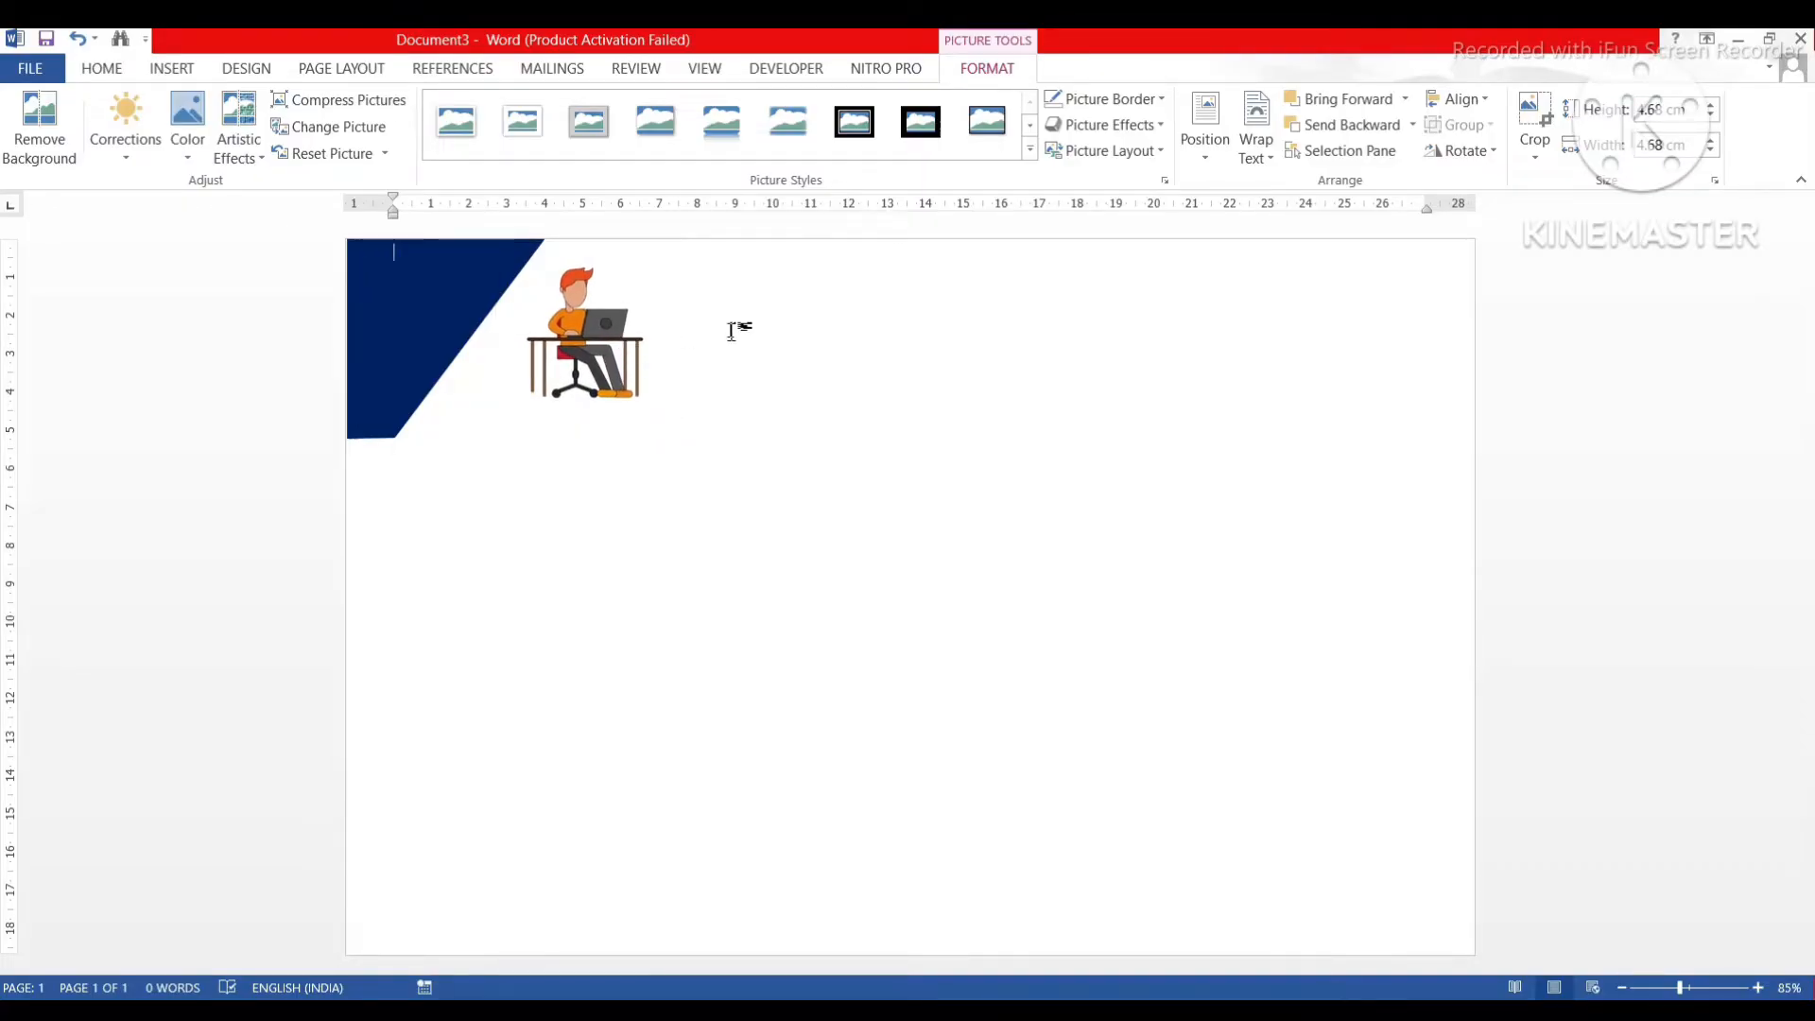
{"action": "left_click_drag", "start_coordinate": [596, 331], "coordinate": [578, 328]}
{"action": "left_click", "coordinate": [722, 324]}
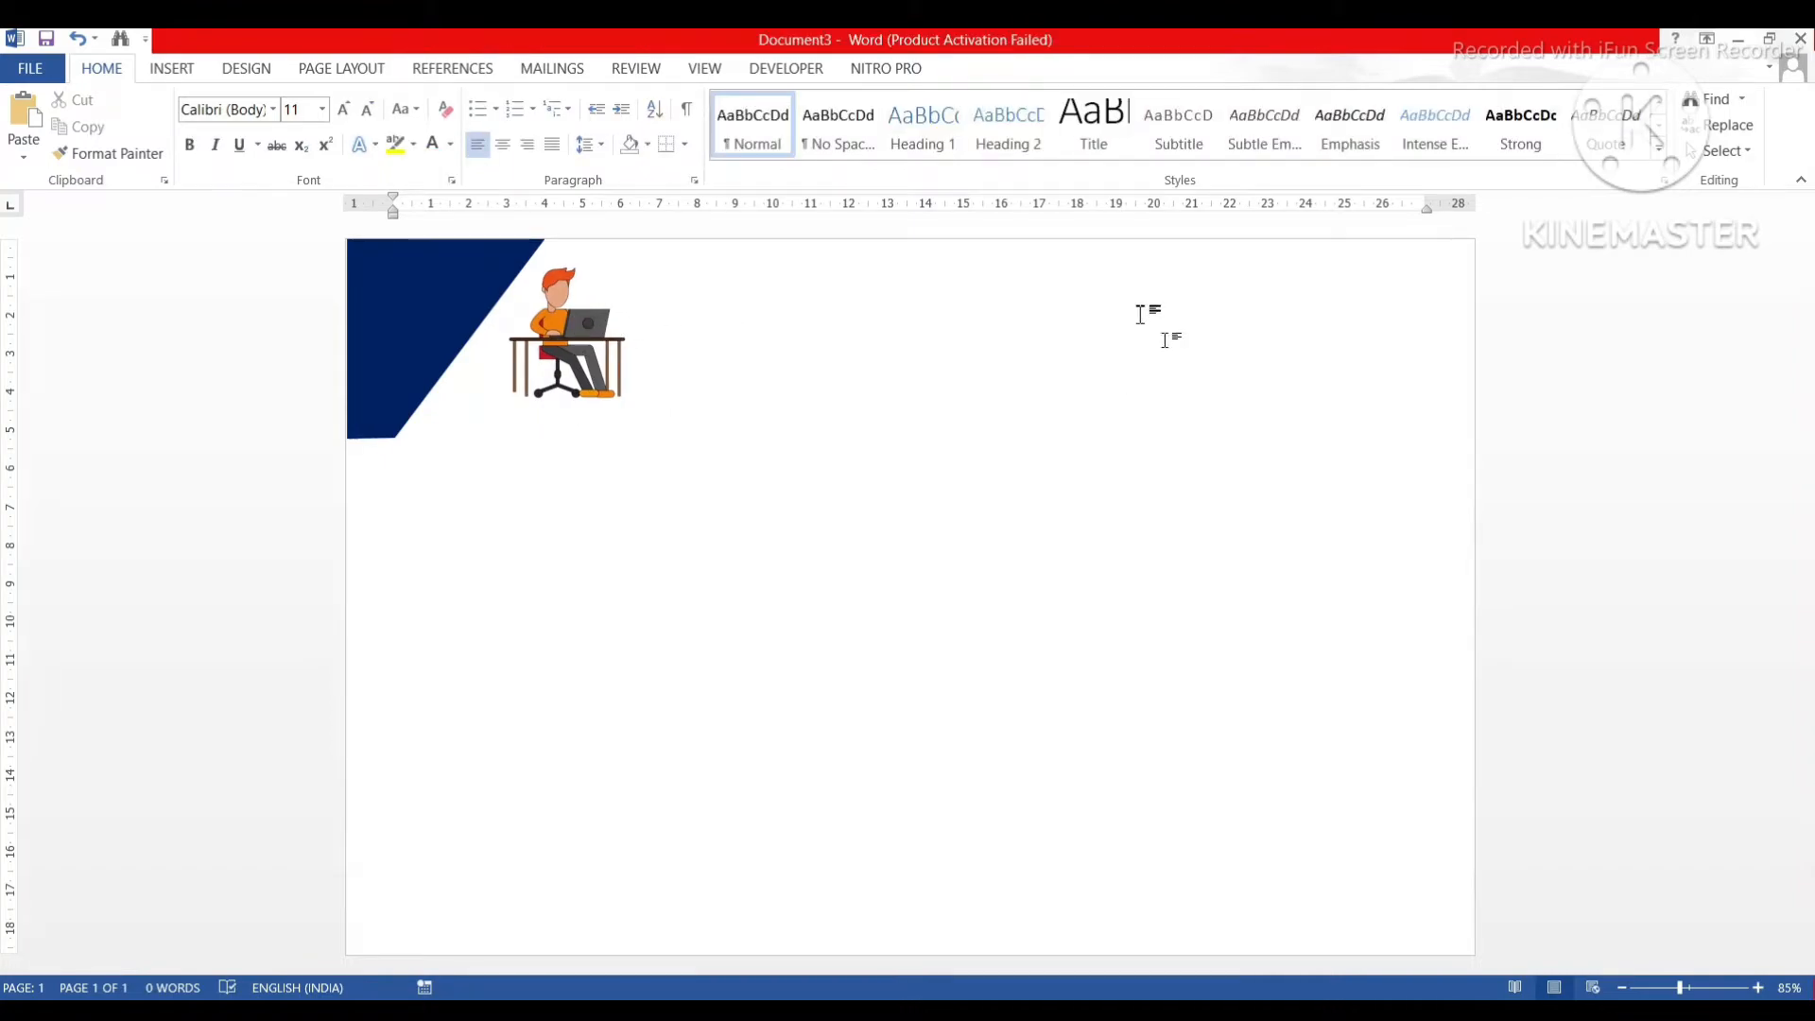
- Draw a text box about 16.8 cm wide and 3.7 cm high to the right of the desk picture
{"action": "left_click", "coordinate": [176, 68]}
{"action": "left_click", "coordinate": [338, 151]}
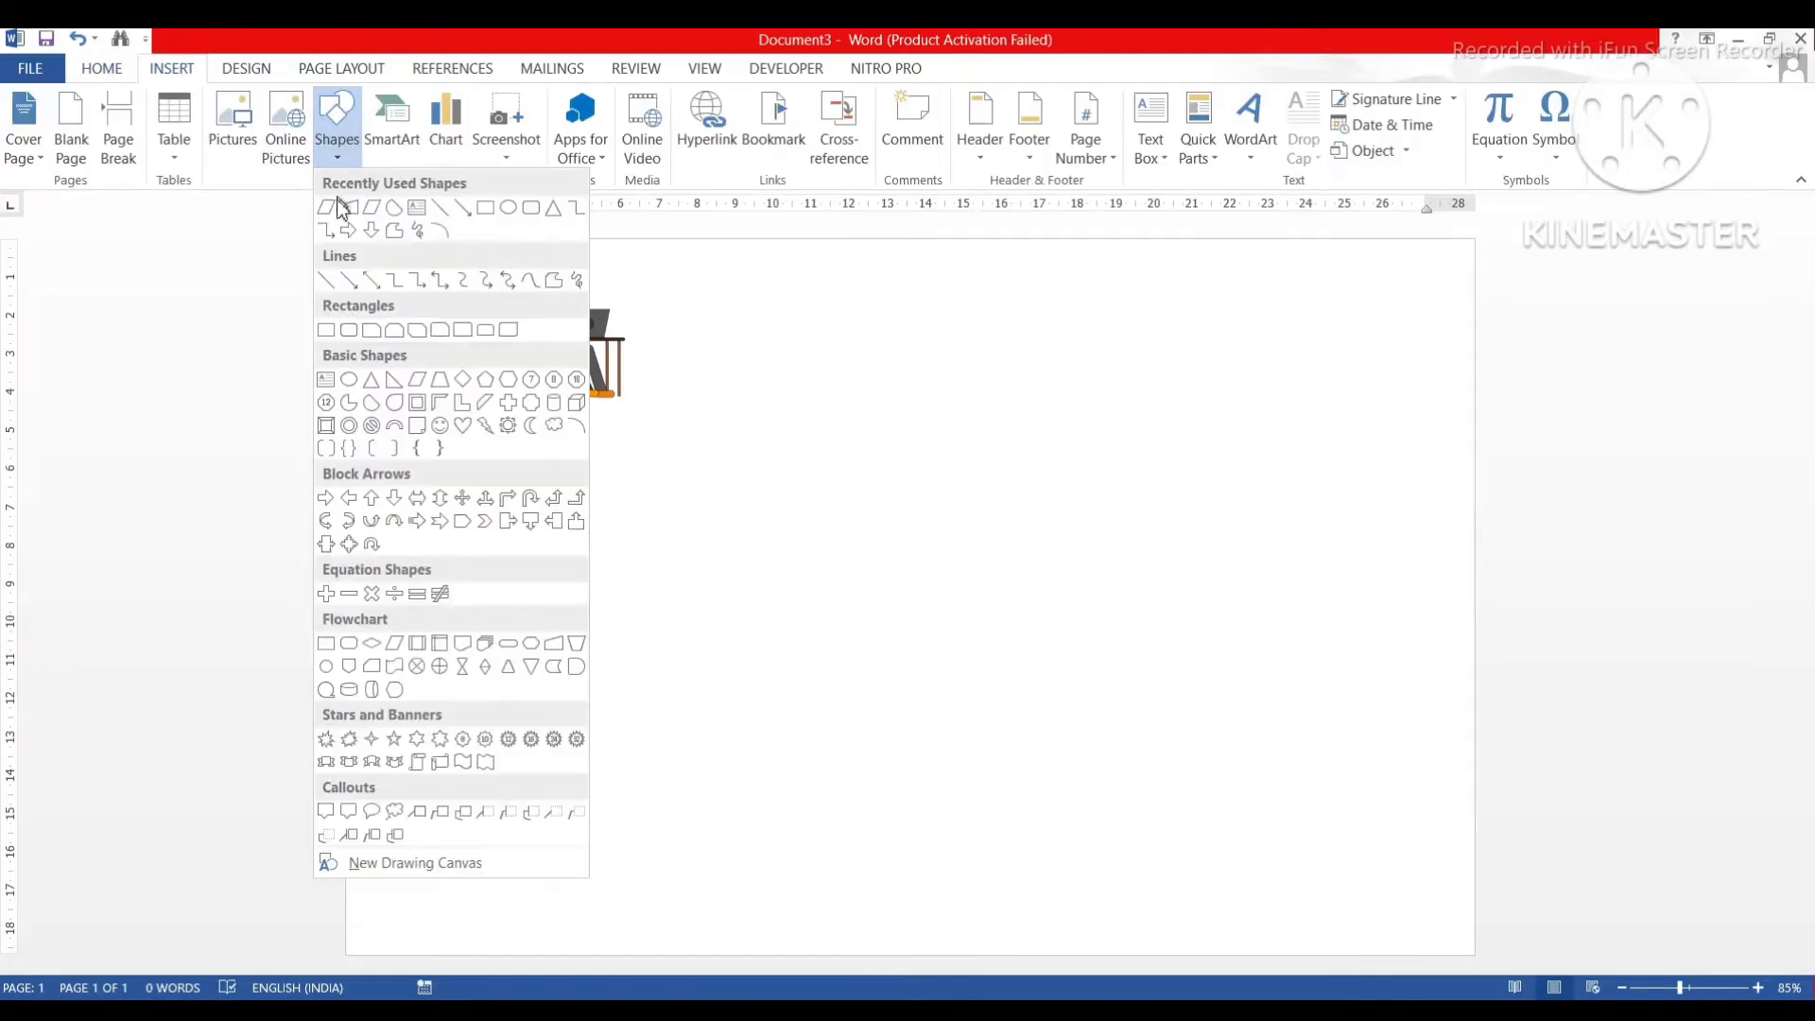
{"action": "left_click", "coordinate": [417, 207]}
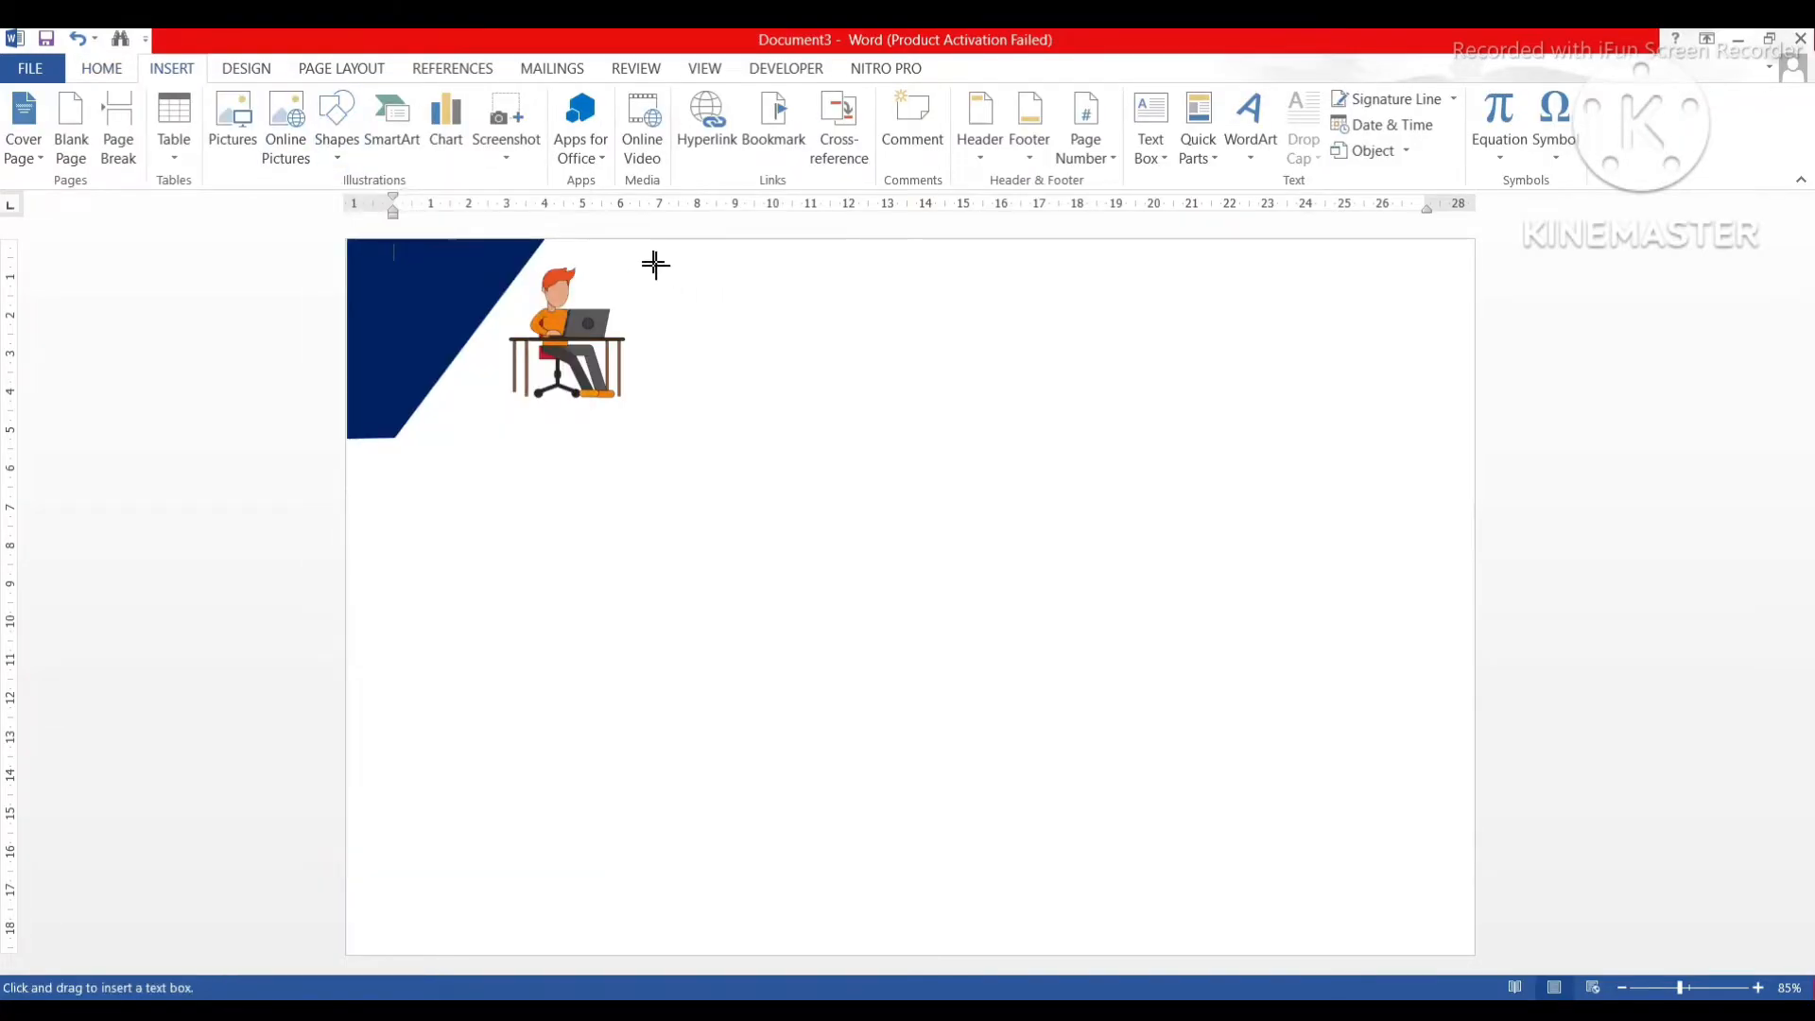
{"action": "mouse_move", "coordinate": [636, 261]}
{"action": "left_mouse_down"}
{"action": "mouse_move", "coordinate": [668, 391]}
{"action": "mouse_move", "coordinate": [1277, 405]}
{"action": "left_mouse_up"}
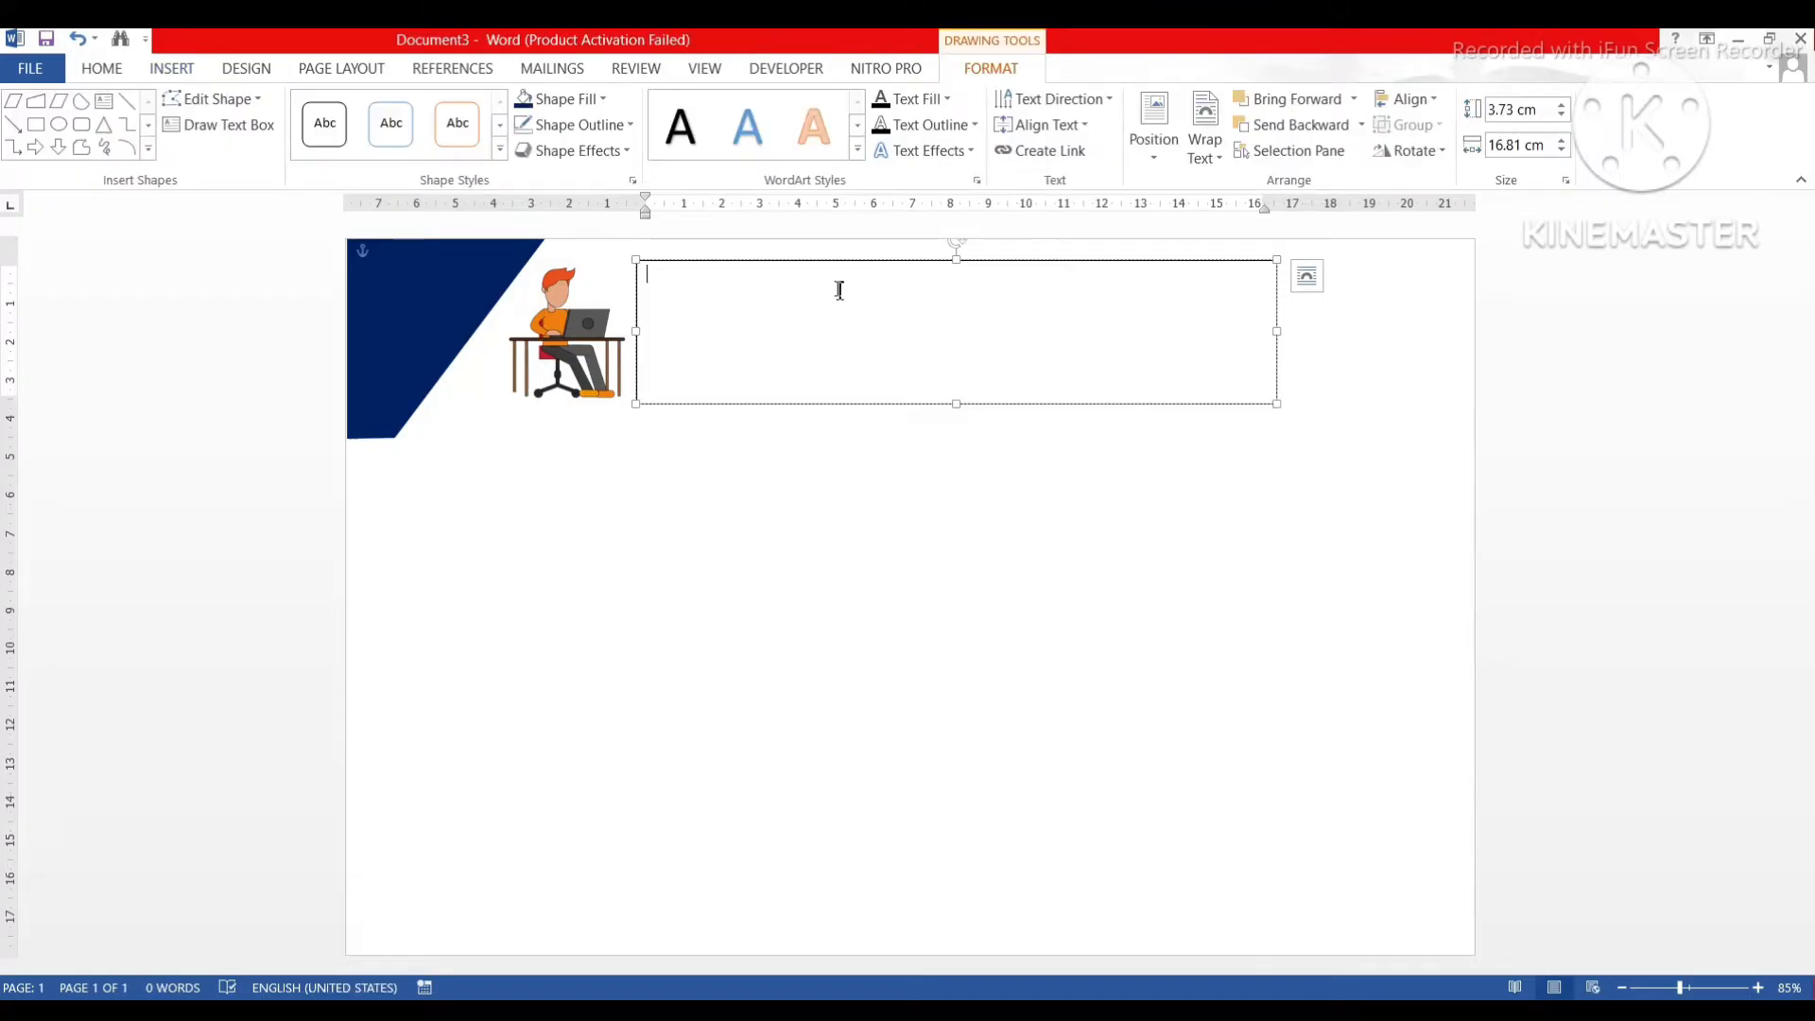
- Enter the title VCTC in the header text box, enlarge it to 90 pt and center it
{"action": "type", "text": "vcTC"}
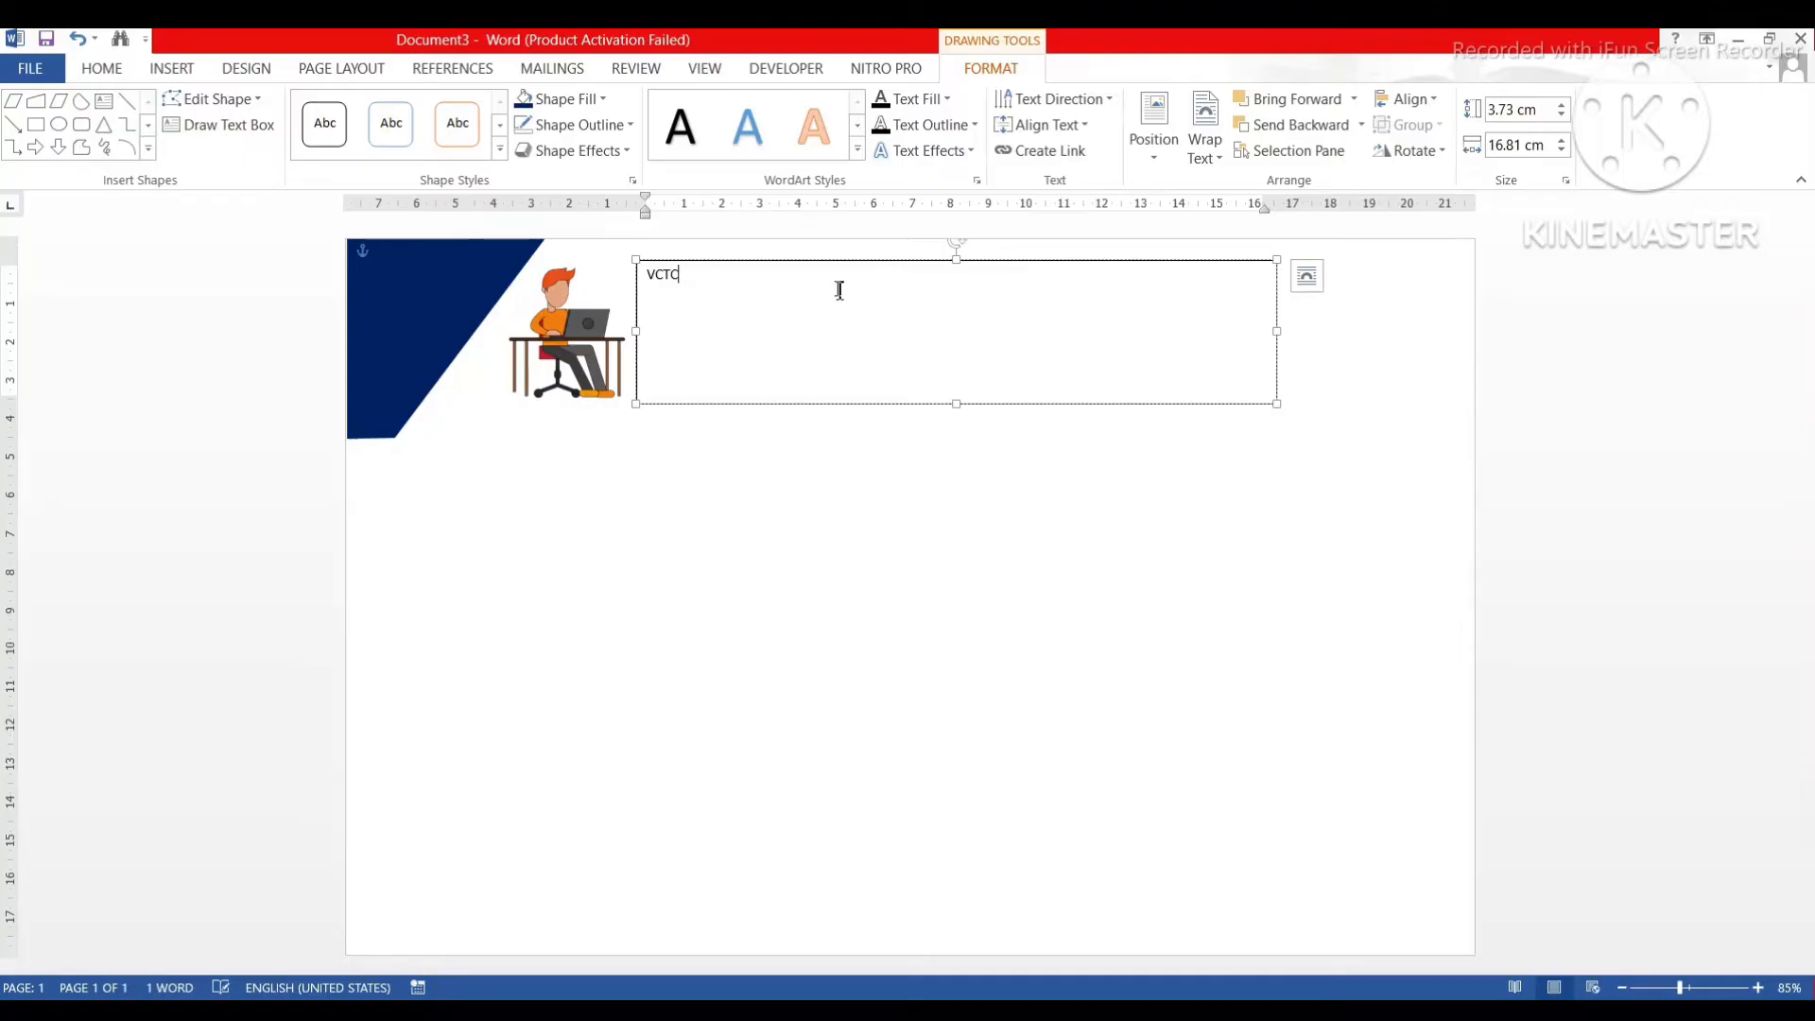
{"action": "key", "text": "ctrl+a"}
{"action": "key", "text": "ctrl+shift+period"}
{"action": "key", "text": "ctrl+shift+period"}
{"action": "key", "text": "ctrl+shift+period"}
{"action": "key", "text": "ctrl+shift+period"}
{"action": "key", "text": "ctrl+shift+period"}
{"action": "key", "text": "ctrl+shift+period"}
{"action": "key", "text": "ctrl+shift+period"}
{"action": "key", "text": "ctrl+shift+period"}
{"action": "key", "text": "ctrl+shift+period"}
{"action": "key", "text": "ctrl+shift+period"}
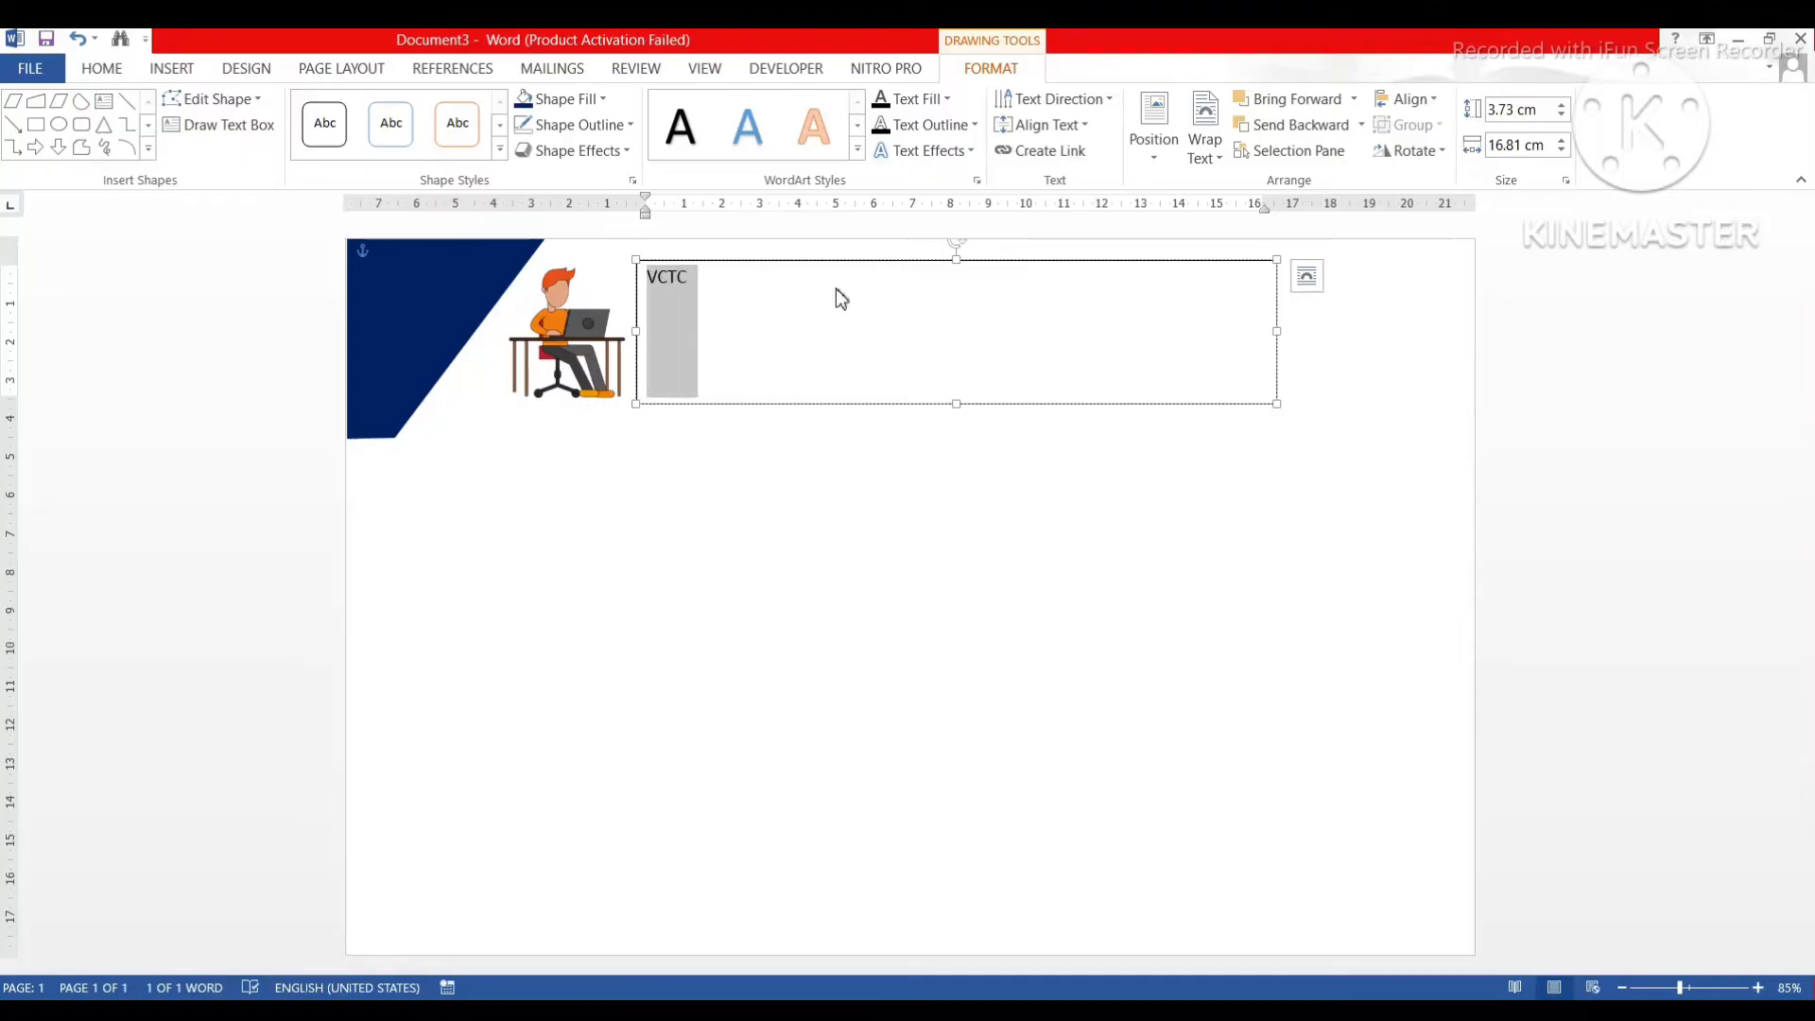
{"action": "key", "text": "ctrl+shift+comma"}
{"action": "key", "text": "ctrl+shift+comma"}
{"action": "key", "text": "ctrl+shift+comma"}
{"action": "key", "text": "ctrl+shift+comma"}
{"action": "key", "text": "ctrl+shift+comma"}
{"action": "key", "text": "ctrl+shift+comma"}
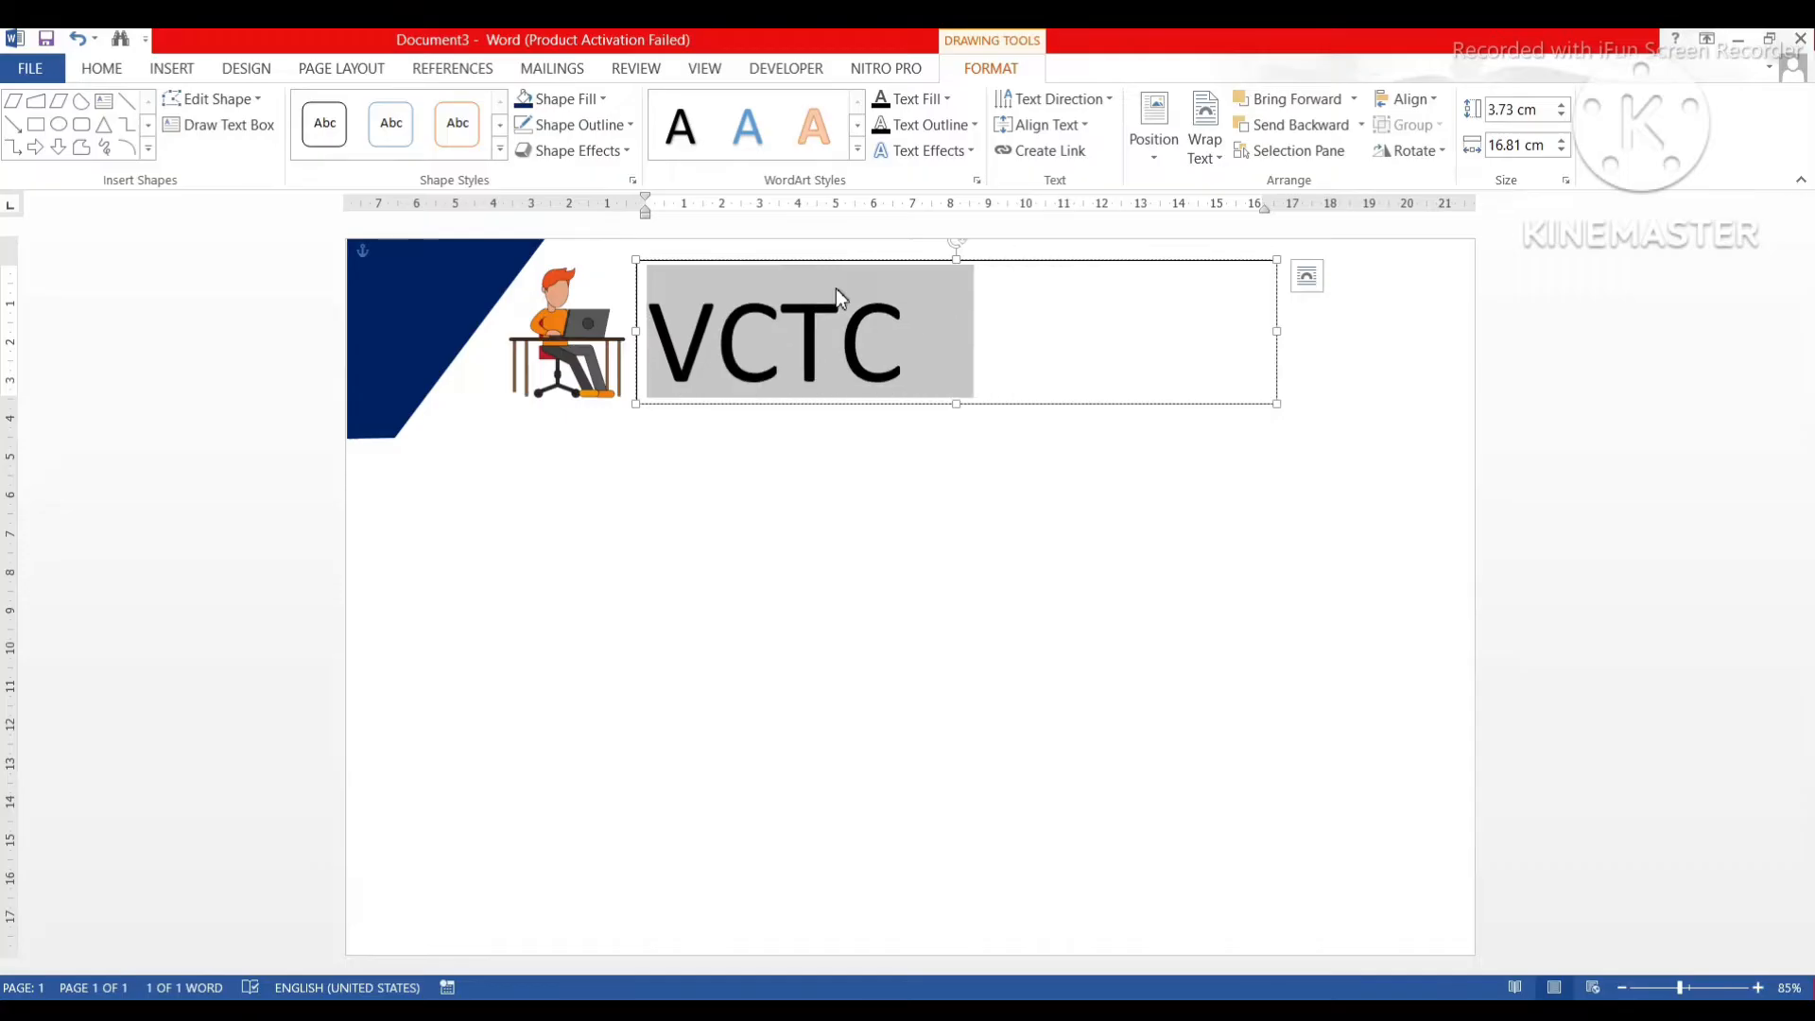
{"action": "key", "text": "ctrl+e"}
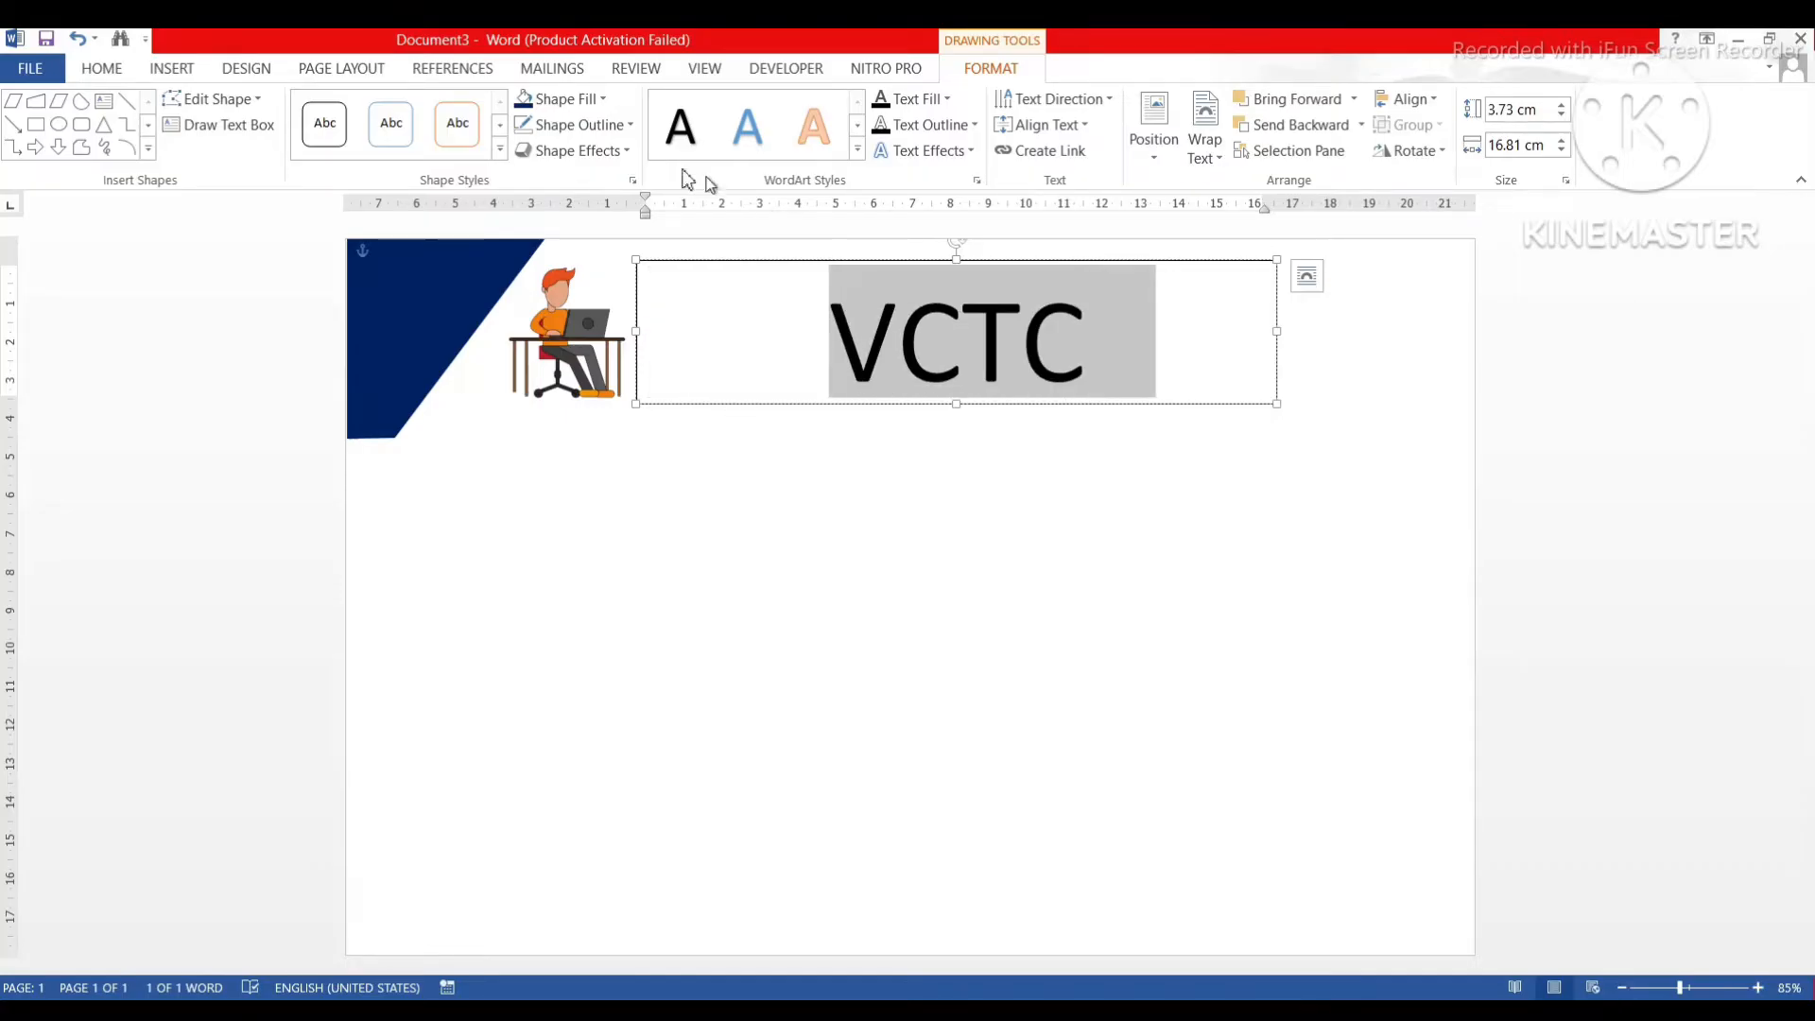
- Apply the bold black text effect with a hard shadow to the VCTC title and set its font to AUS
{"action": "left_click", "coordinate": [699, 144]}
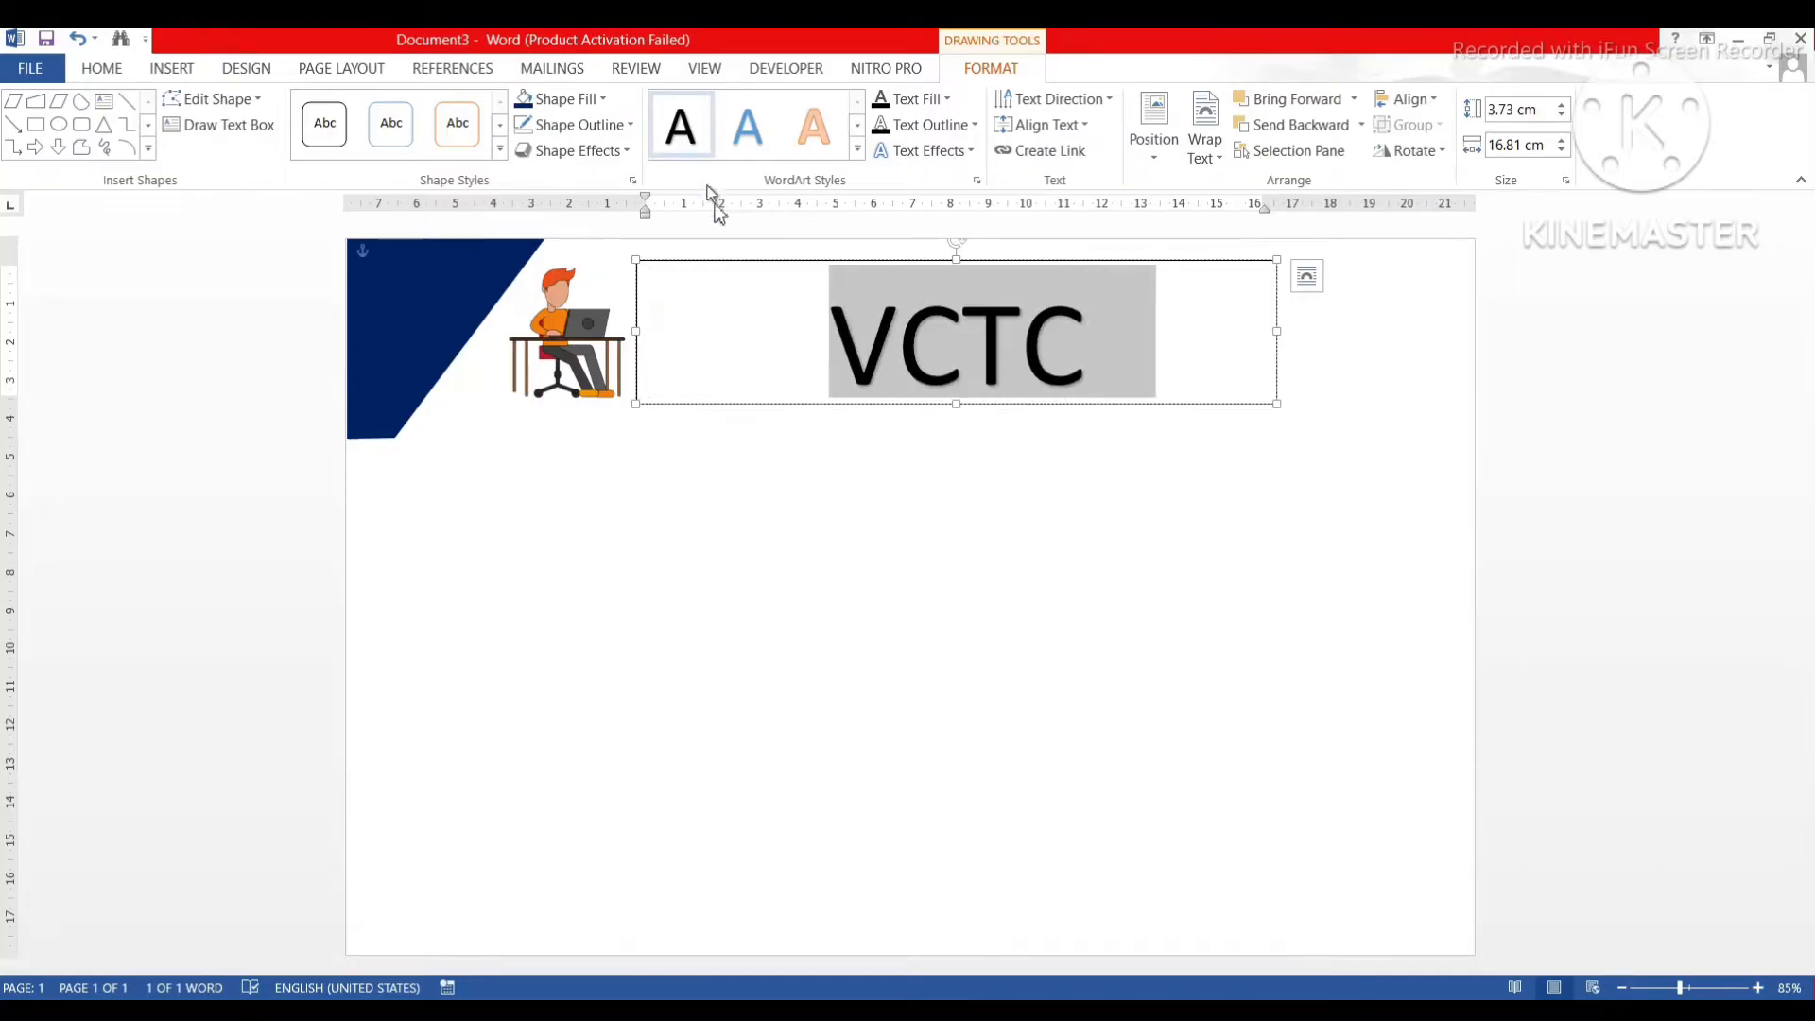
{"action": "left_click", "coordinate": [101, 73]}
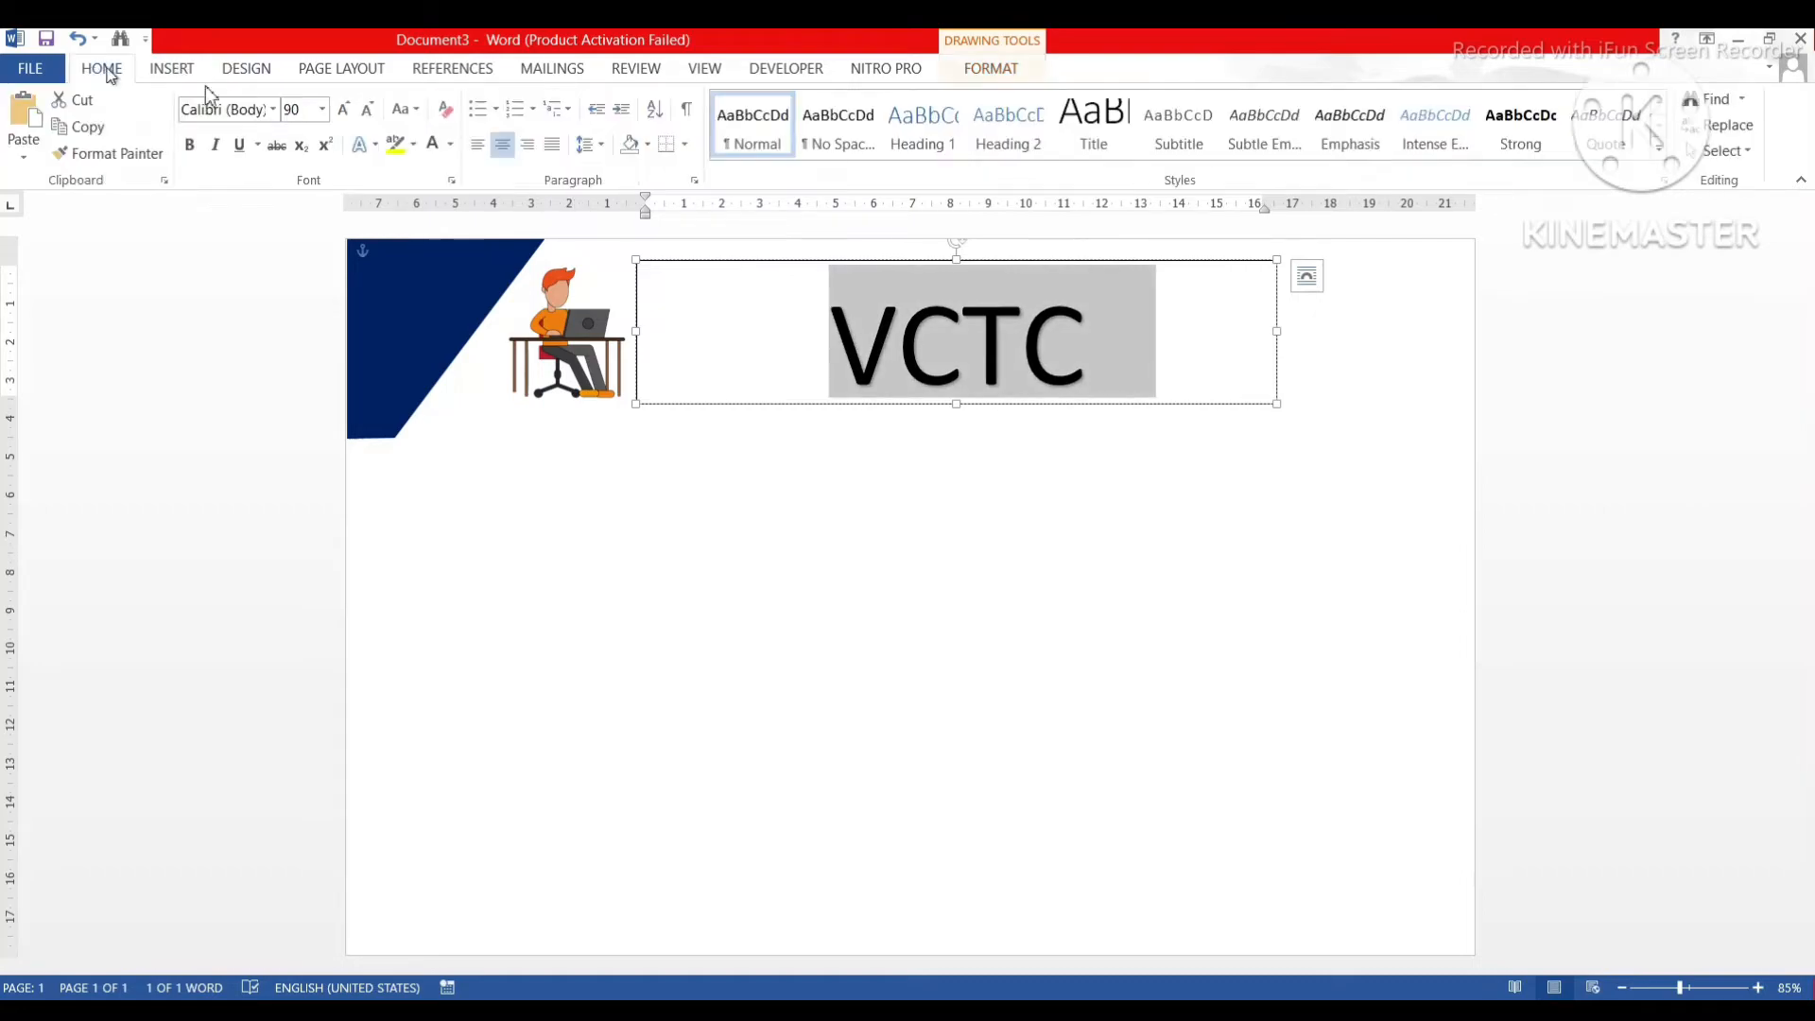
{"action": "left_click", "coordinate": [373, 147]}
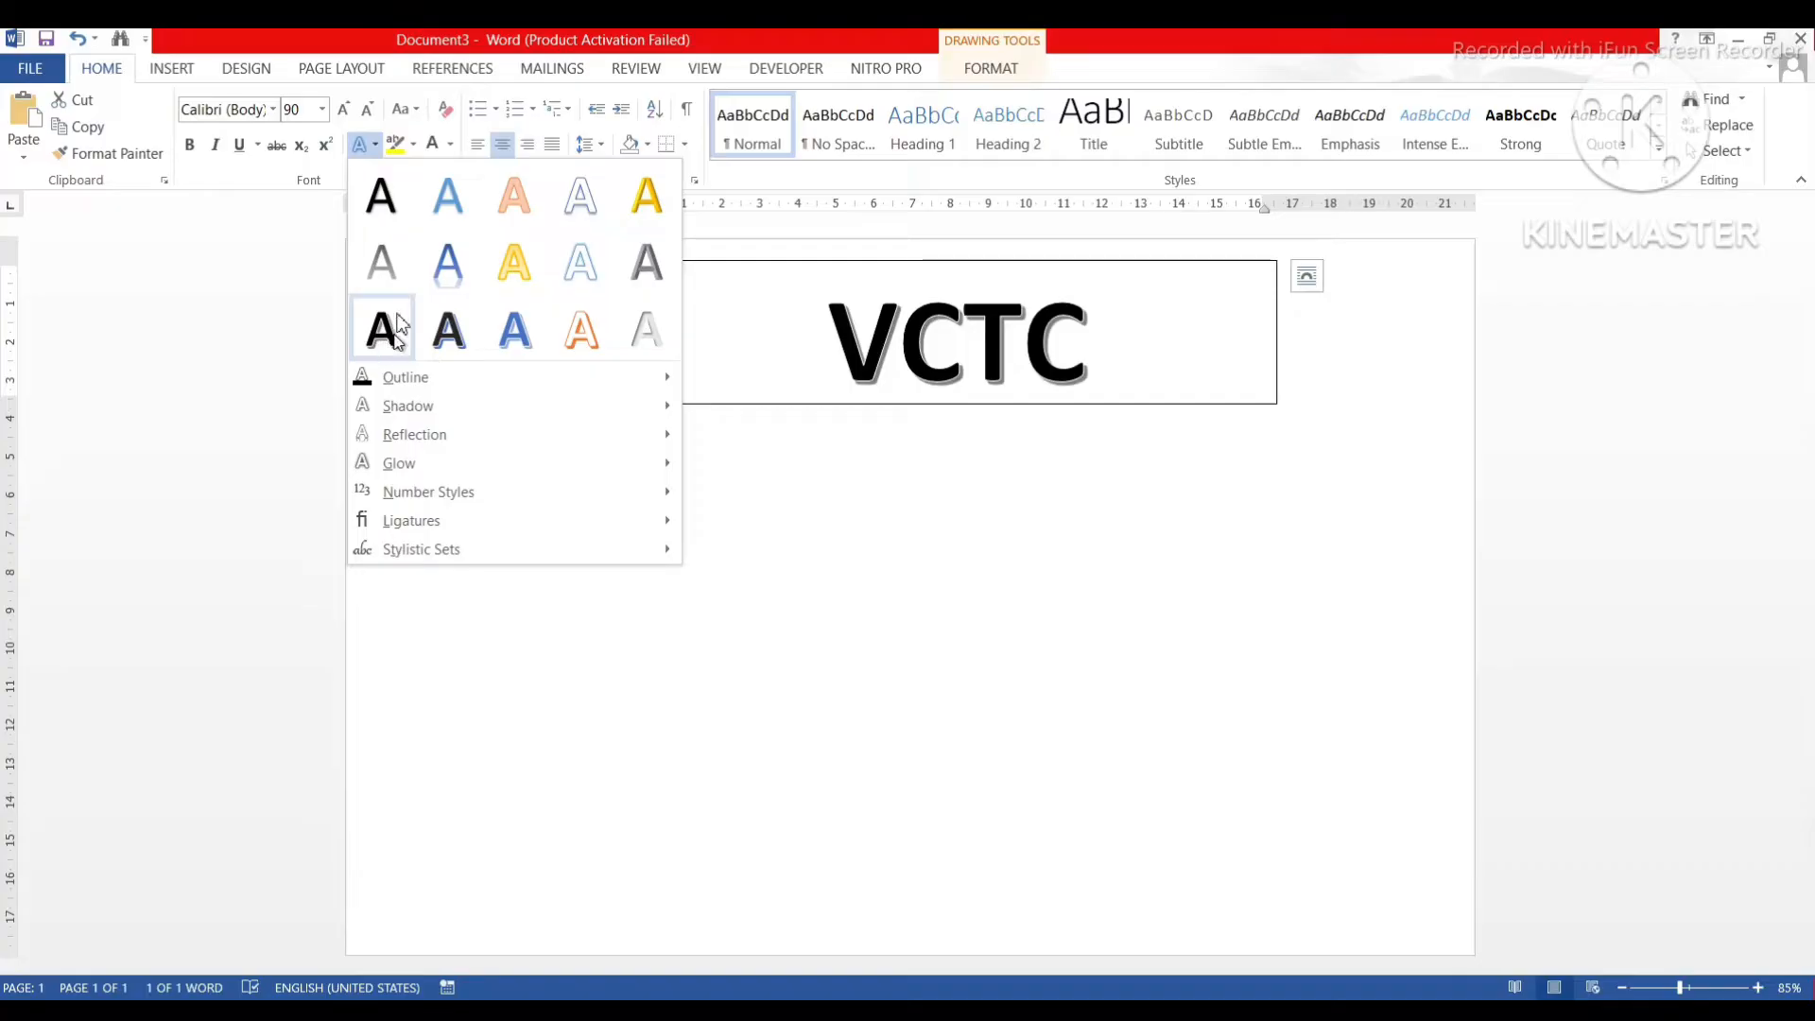
{"action": "left_click", "coordinate": [386, 339]}
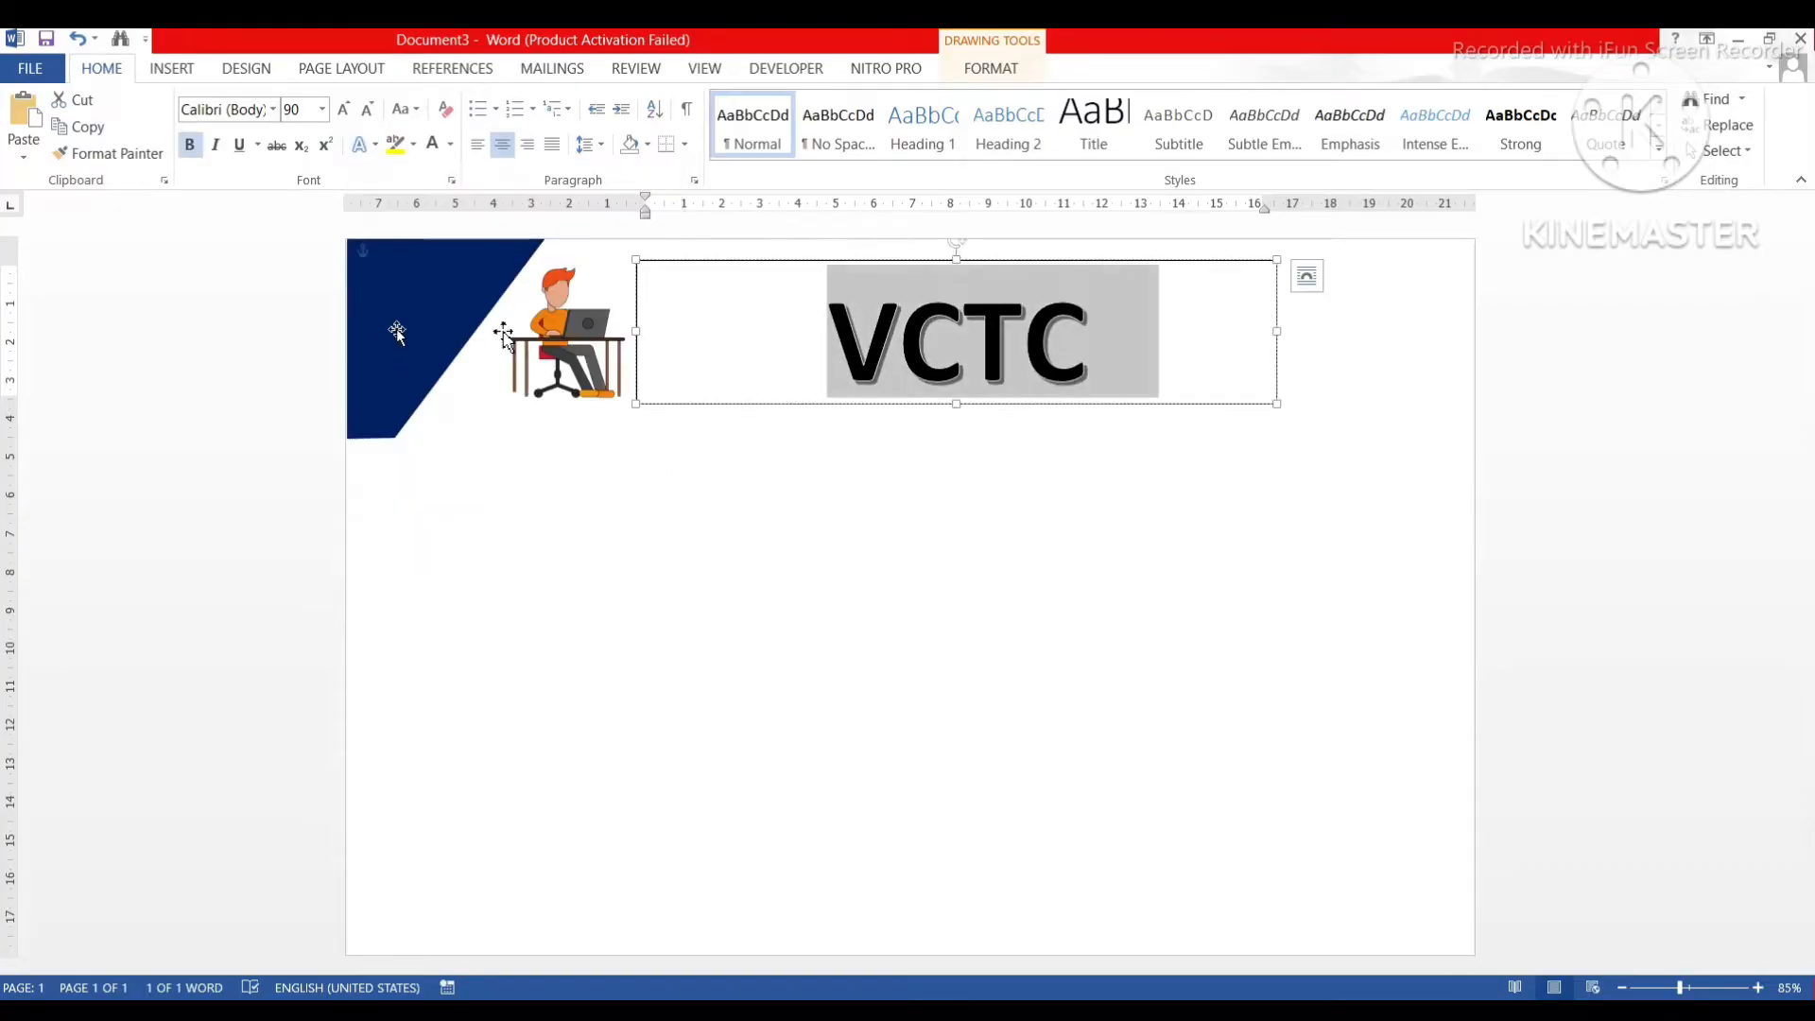
{"action": "left_click", "coordinate": [262, 109]}
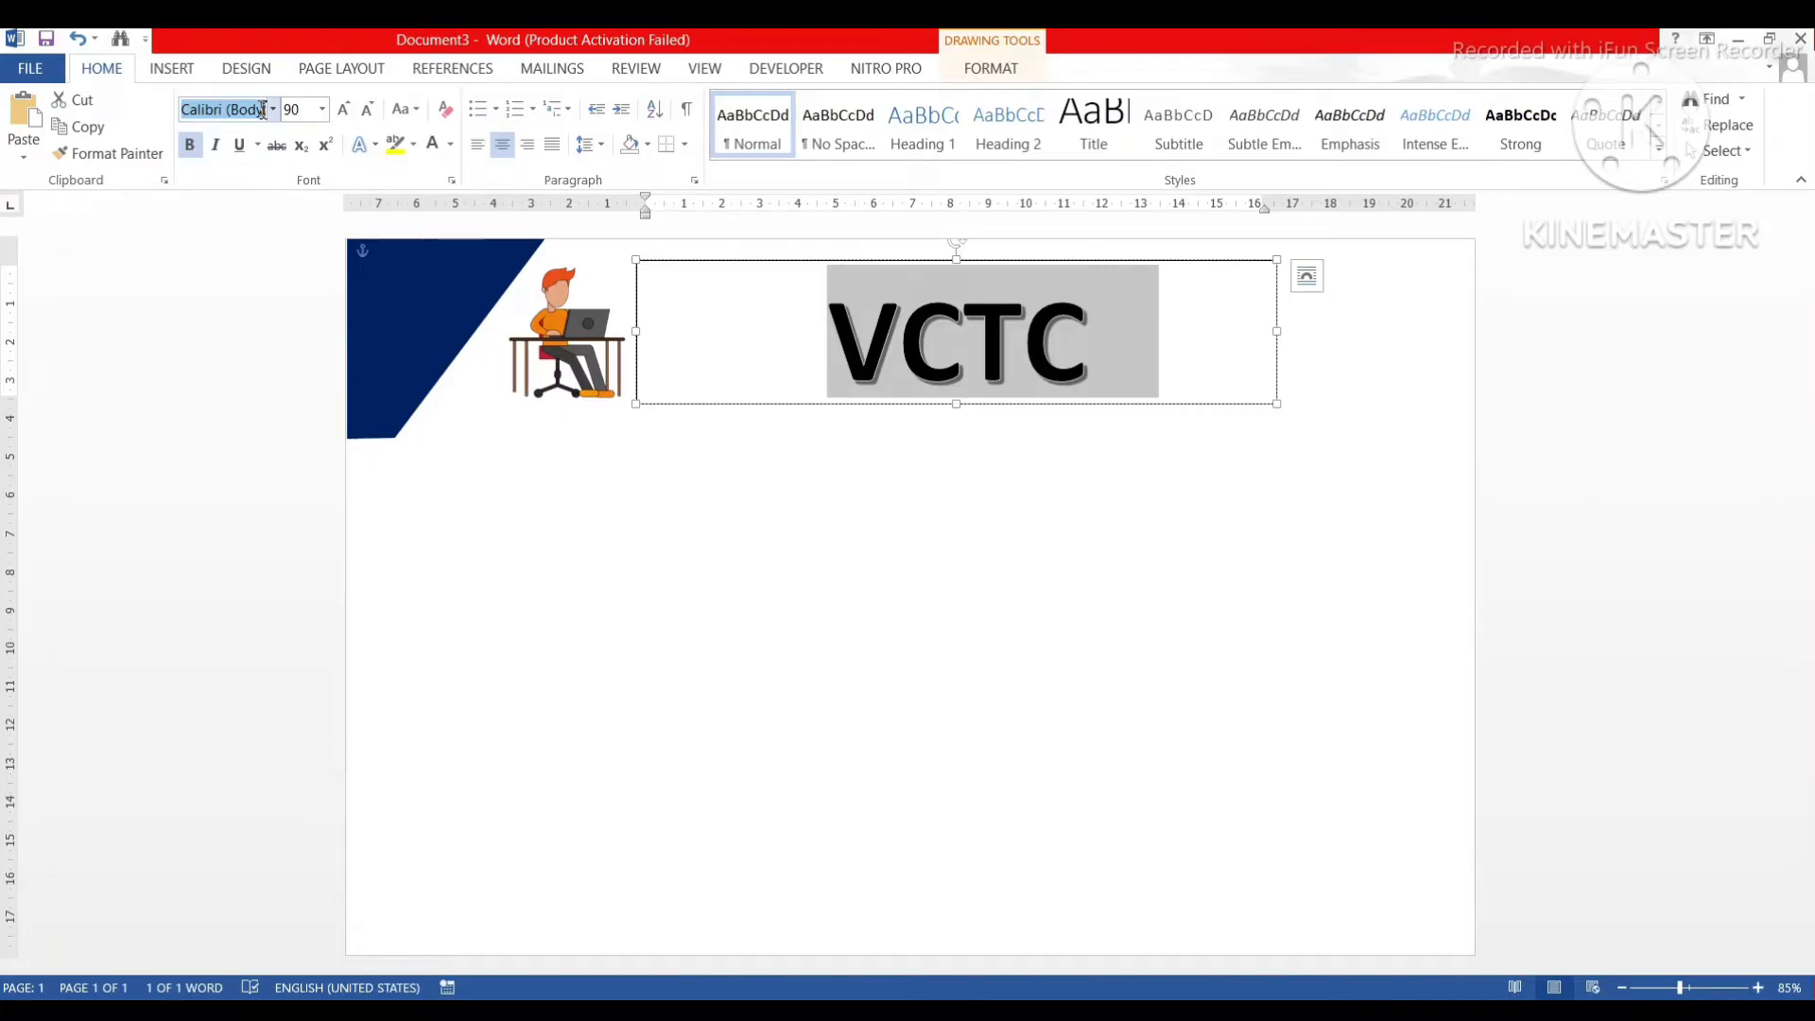
{"action": "type", "text": "AUS"}
{"action": "key", "text": "Return"}
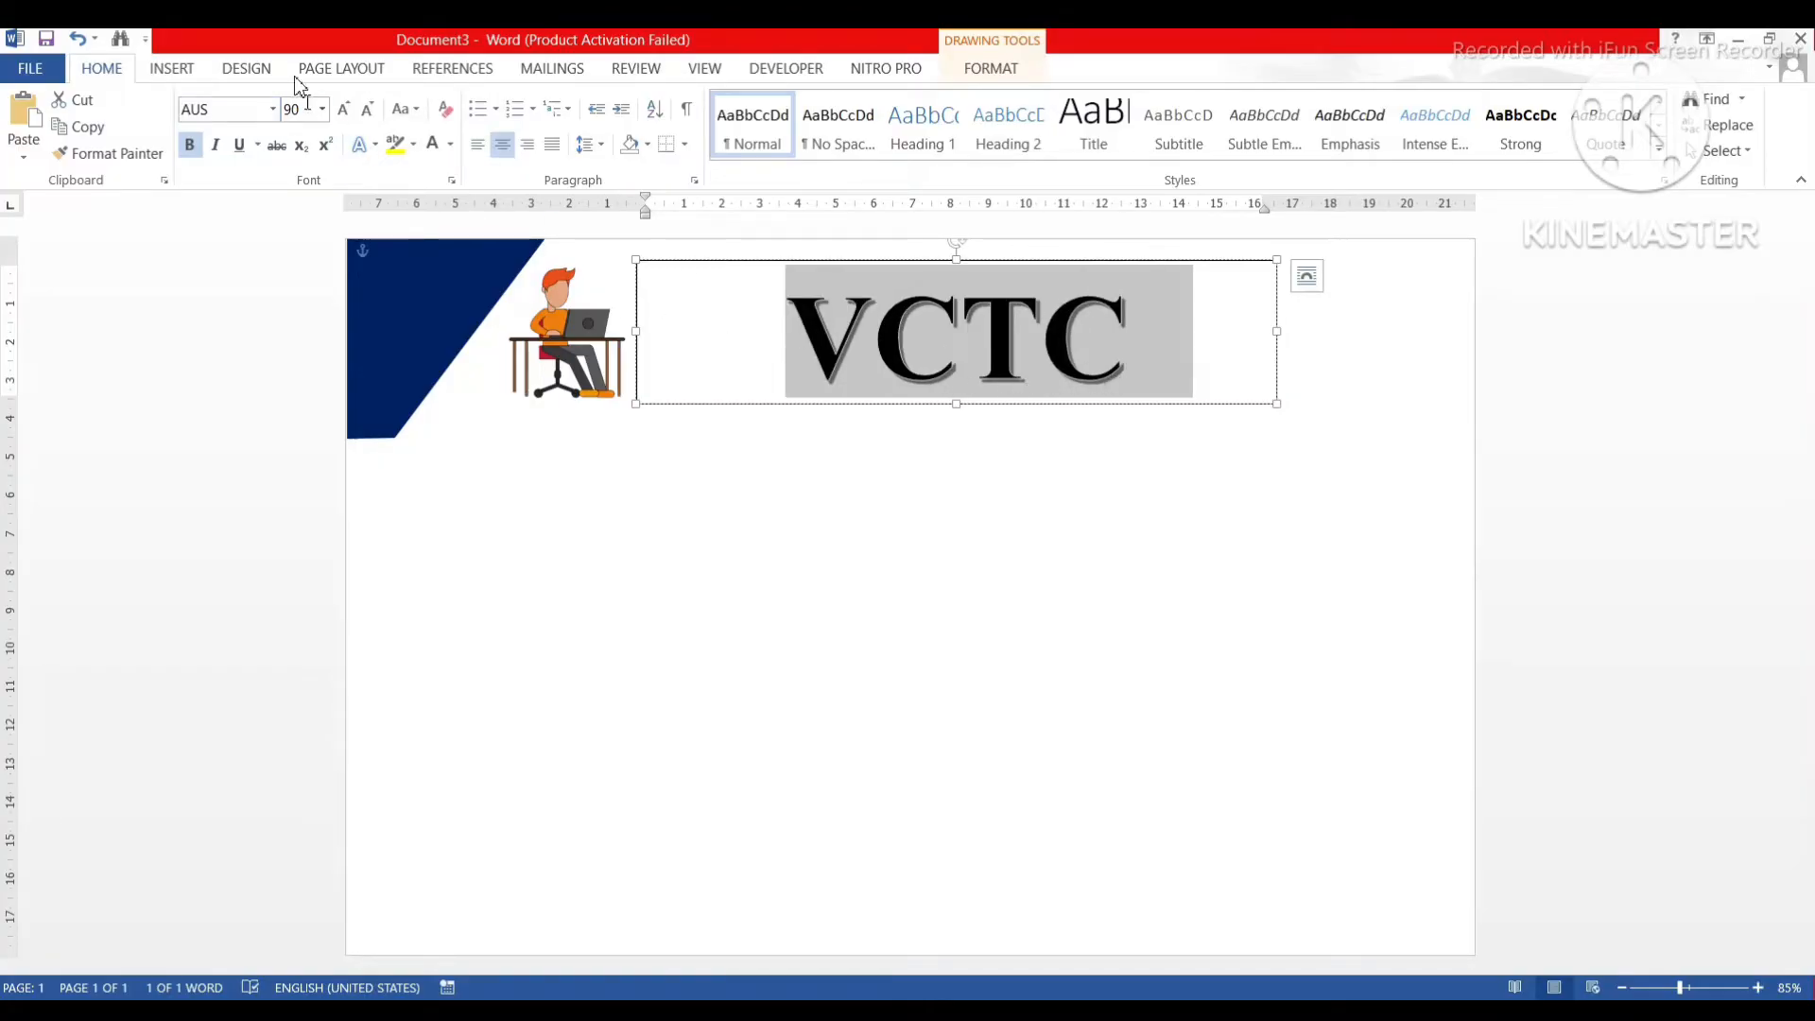
- Change the VCTC title's font color to the standard red
{"action": "left_click", "coordinate": [172, 70]}
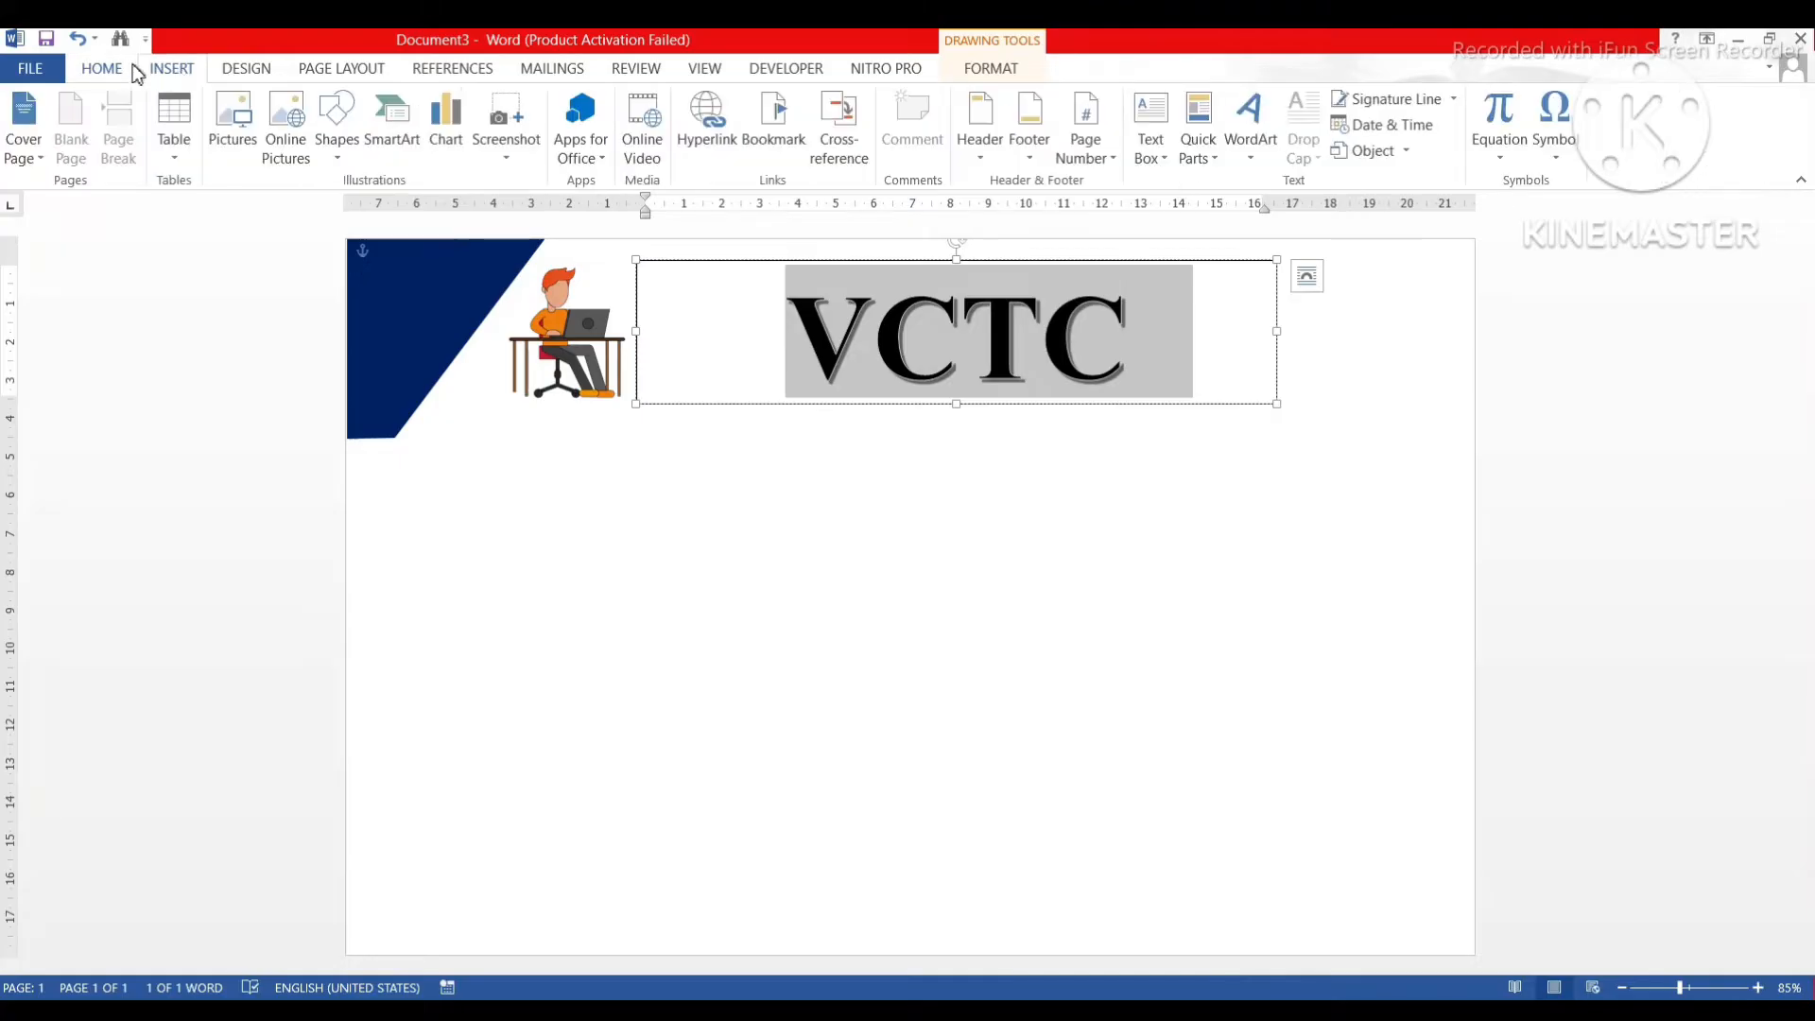
{"action": "left_click", "coordinate": [102, 69]}
{"action": "left_click", "coordinate": [449, 144]}
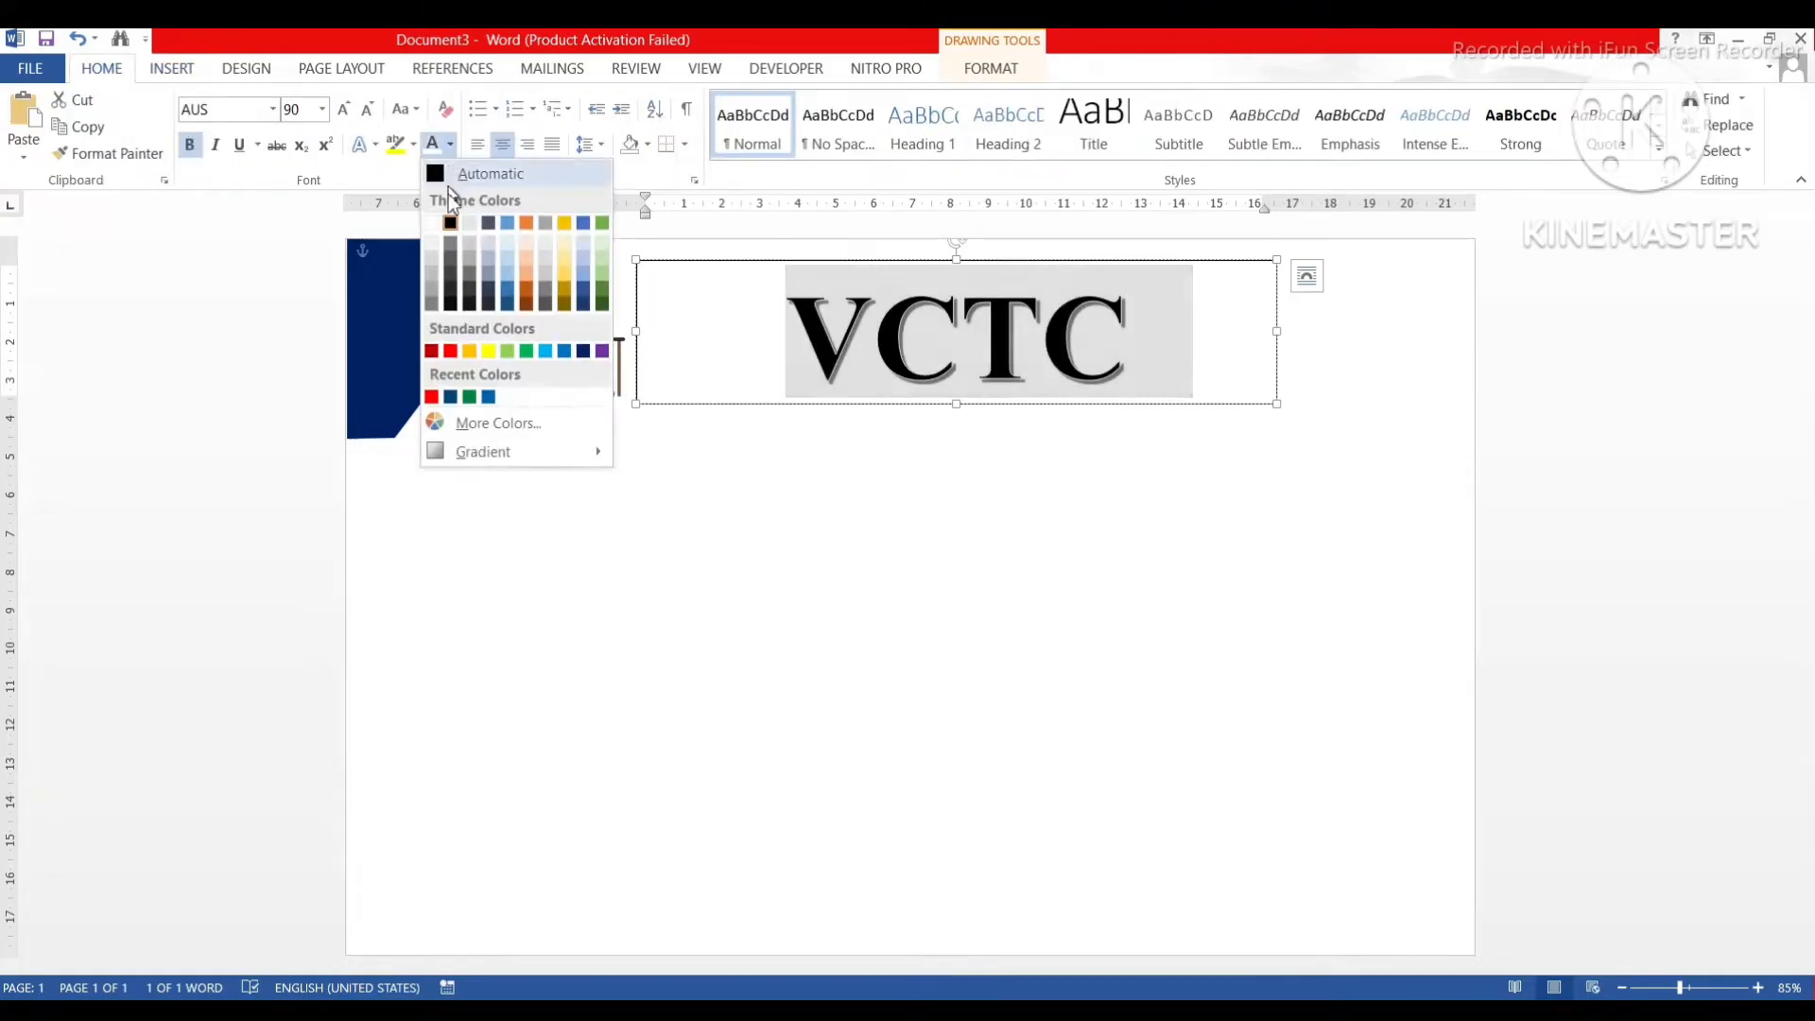
{"action": "left_click", "coordinate": [451, 350]}
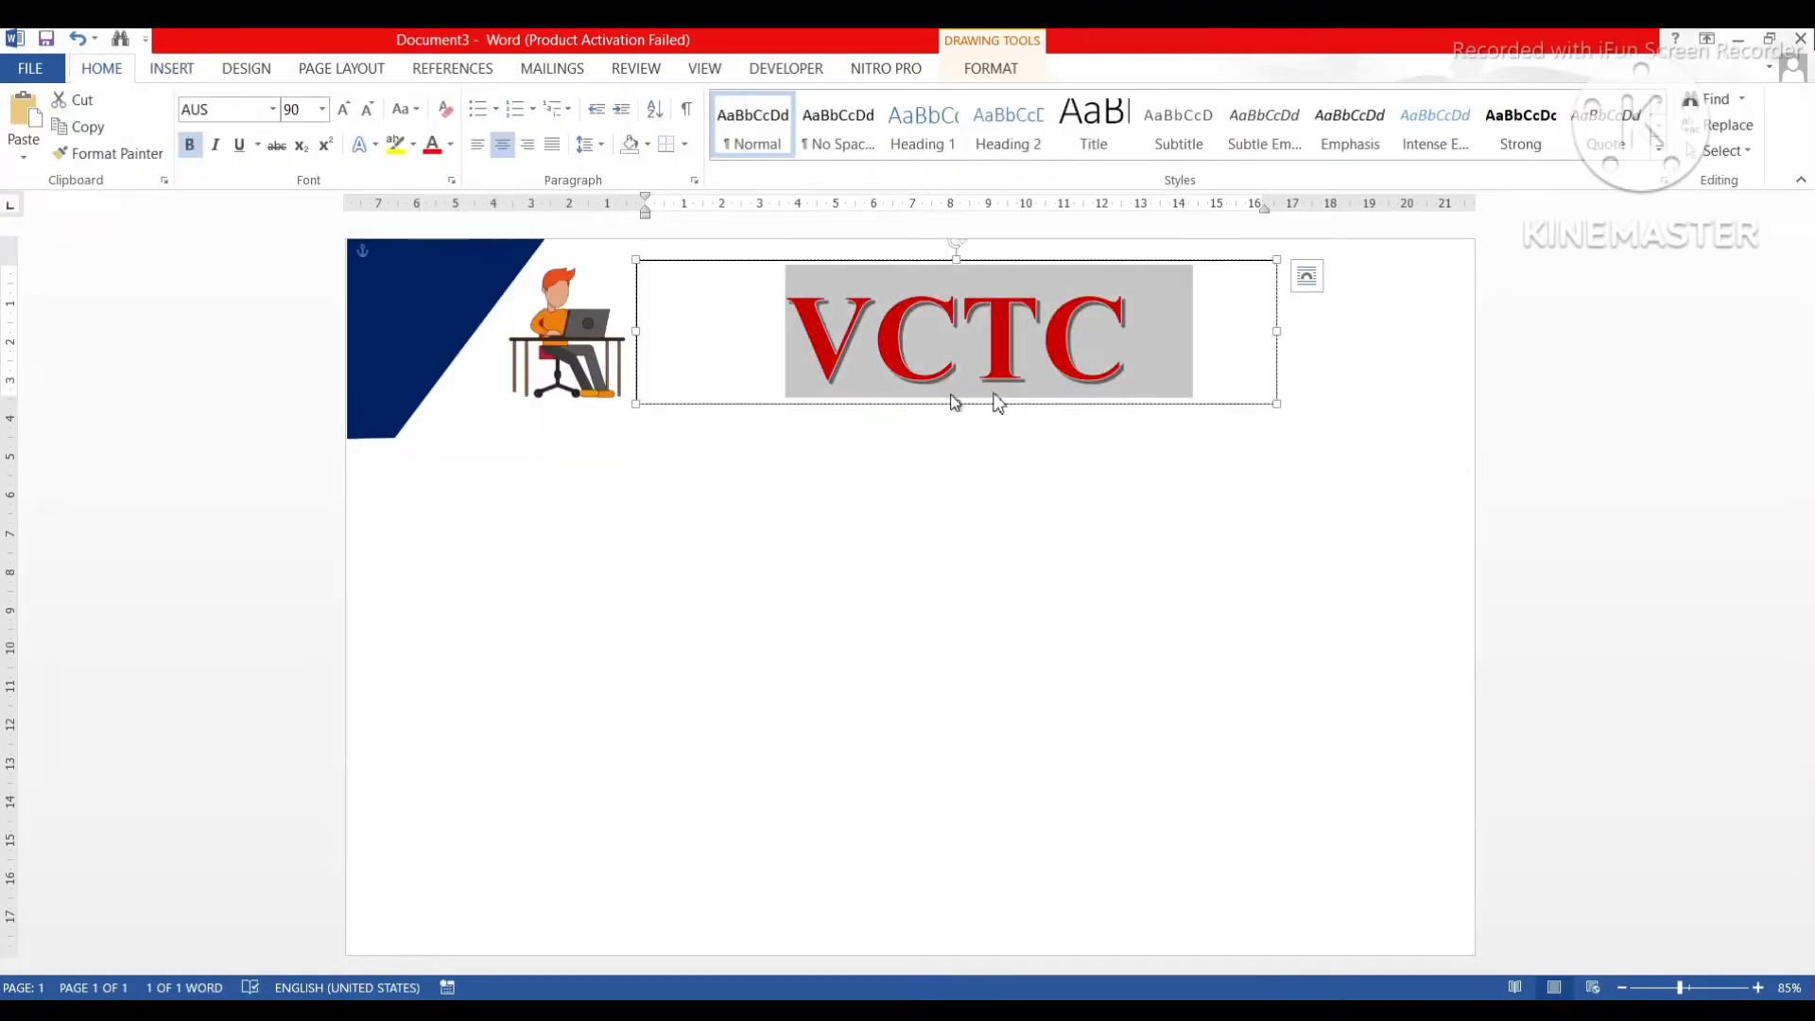
- Enlarge the title text box to about 17.8 cm wide and 5.7 cm high, and increase its text to 98 pt
{"action": "left_click_drag", "start_coordinate": [1275, 405], "coordinate": [1315, 480]}
{"action": "left_click", "coordinate": [1078, 372]}
{"action": "key", "text": "ctrl+a"}
{"action": "key", "text": "ctrl+bracketright"}
{"action": "key", "text": "ctrl+bracketright"}
{"action": "key", "text": "ctrl+bracketright"}
{"action": "key", "text": "ctrl+bracketright"}
{"action": "key", "text": "ctrl+bracketright"}
{"action": "key", "text": "ctrl+bracketright"}
{"action": "key", "text": "ctrl+bracketright"}
{"action": "key", "text": "ctrl+bracketright"}
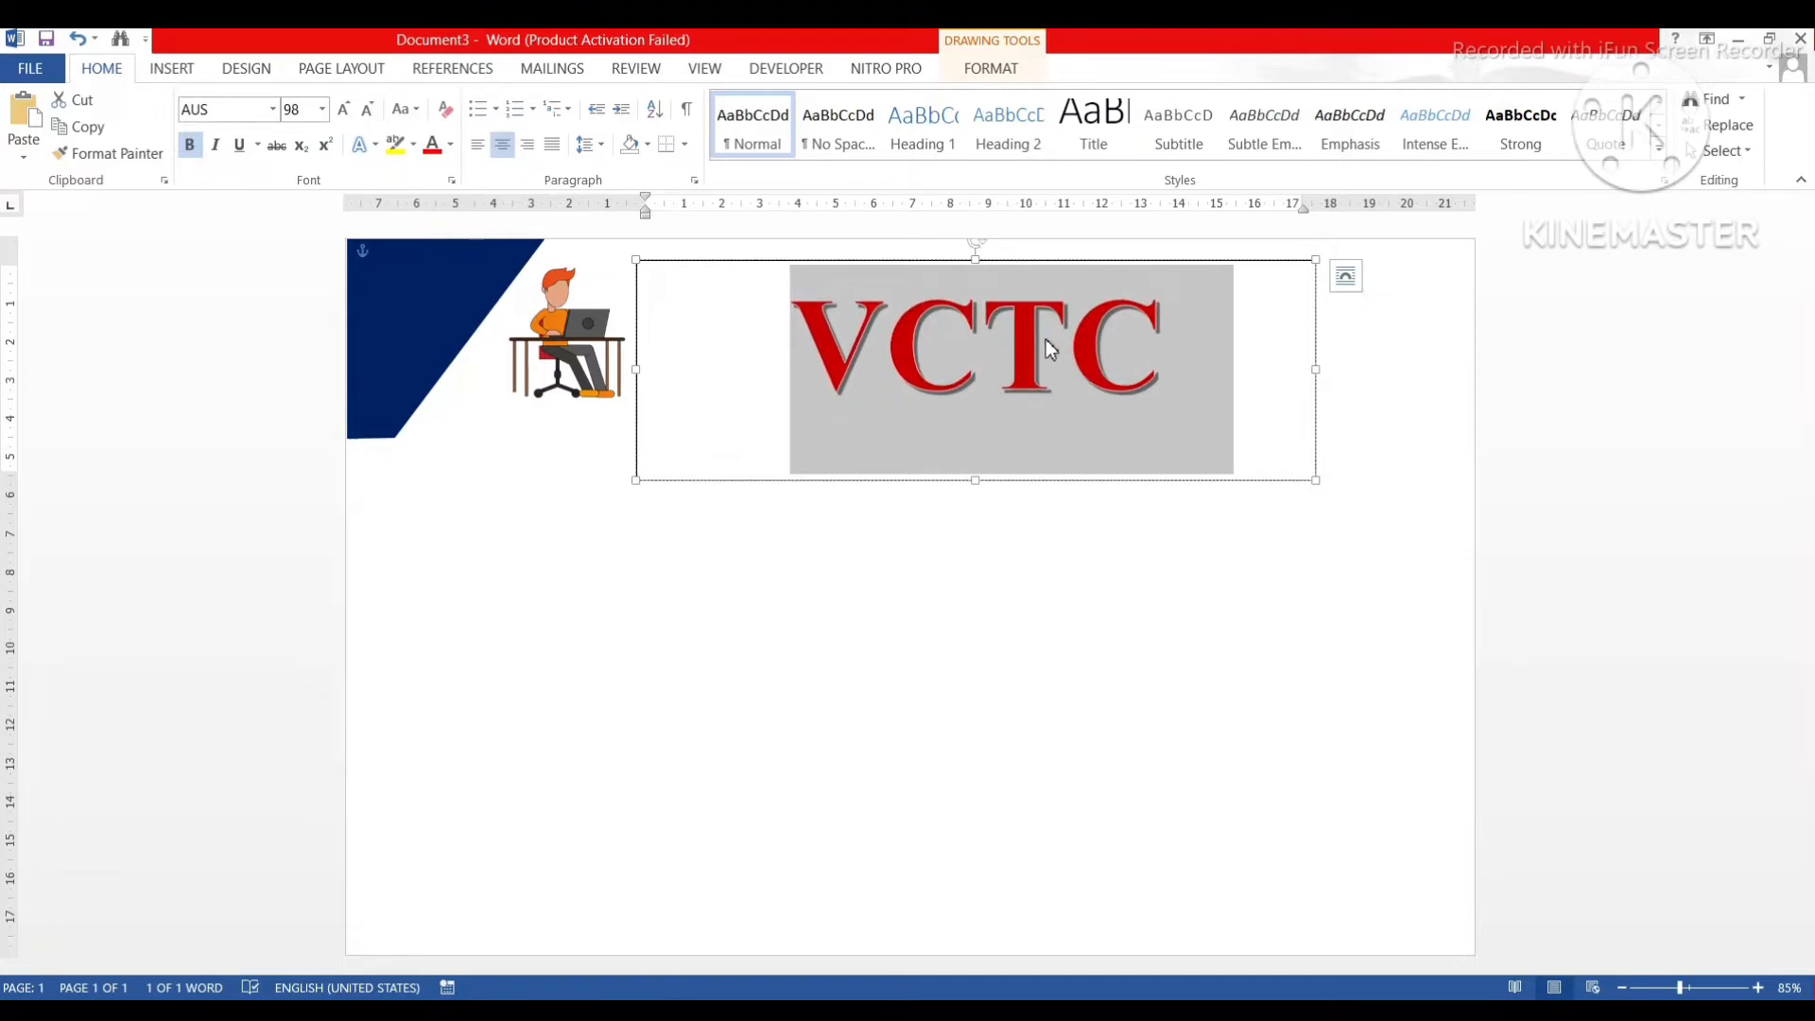
- Move the title text box left so it overlaps the desk picture, and remove its fill and outline
{"action": "left_click_drag", "start_coordinate": [1016, 261], "coordinate": [927, 257]}
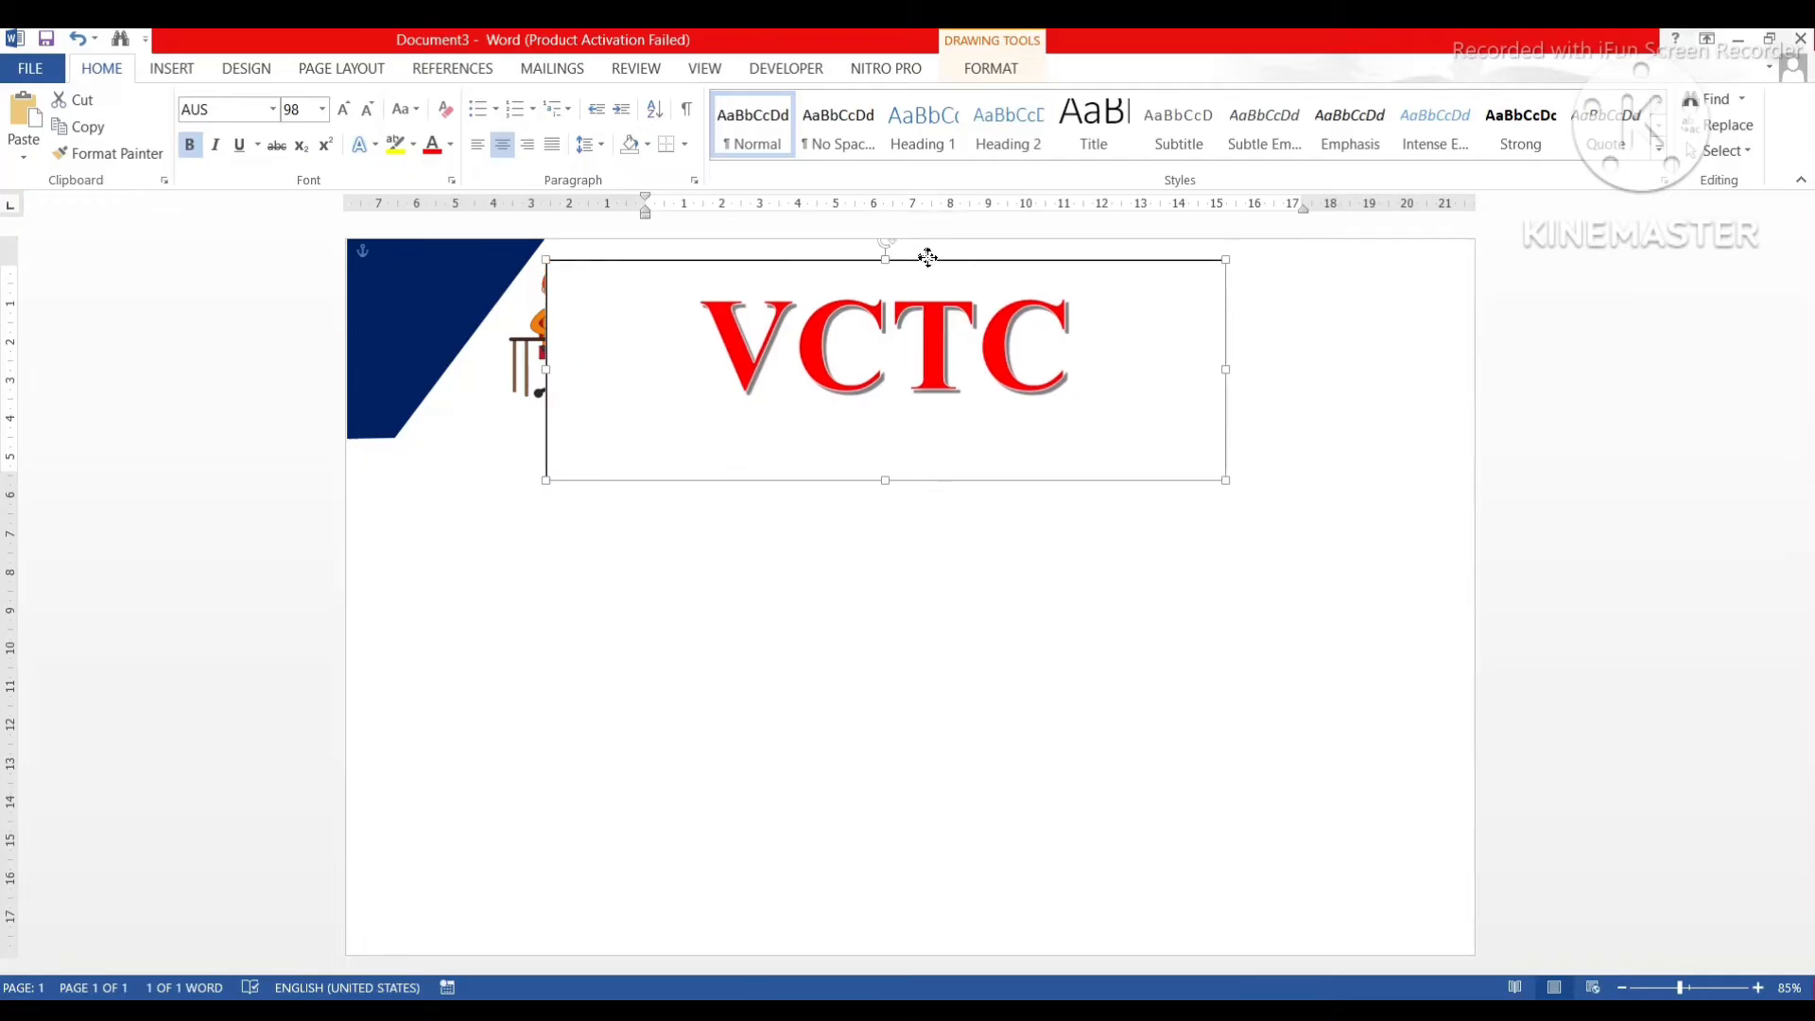
{"action": "left_click", "coordinate": [991, 69]}
{"action": "left_click", "coordinate": [561, 99]}
{"action": "left_click", "coordinate": [558, 348]}
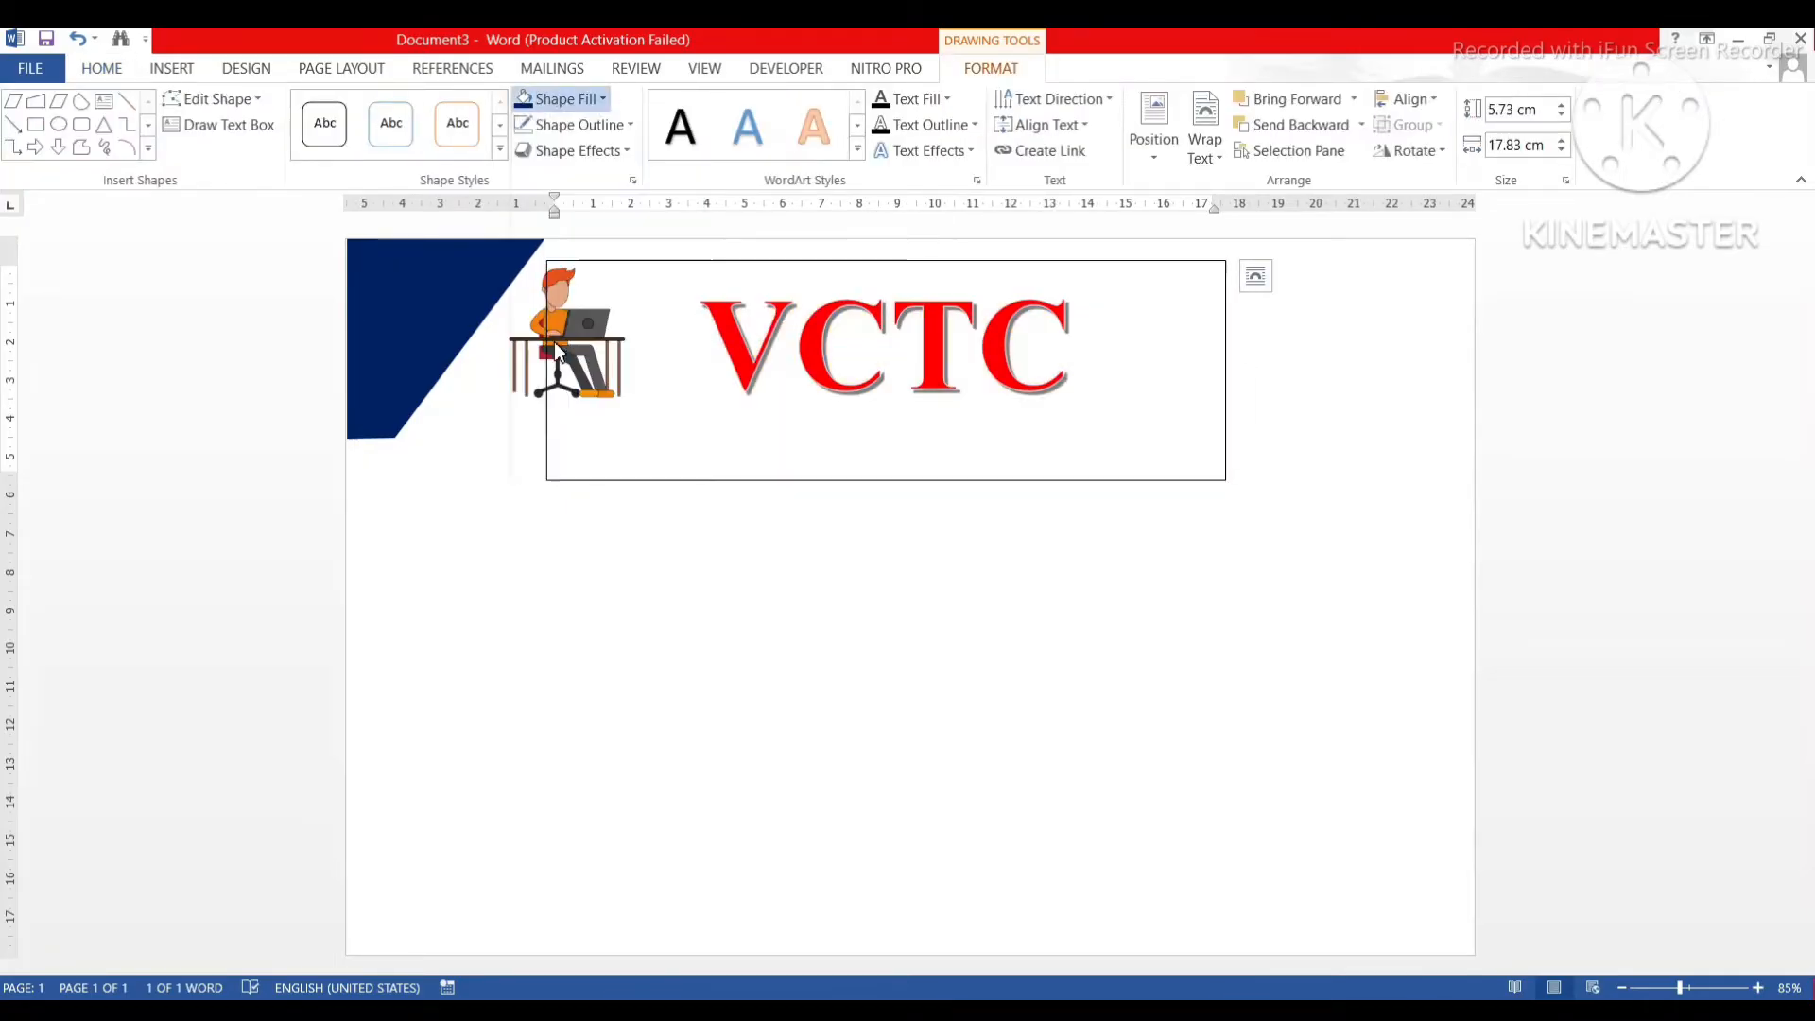
{"action": "left_click", "coordinate": [575, 124]}
{"action": "left_click", "coordinate": [574, 375]}
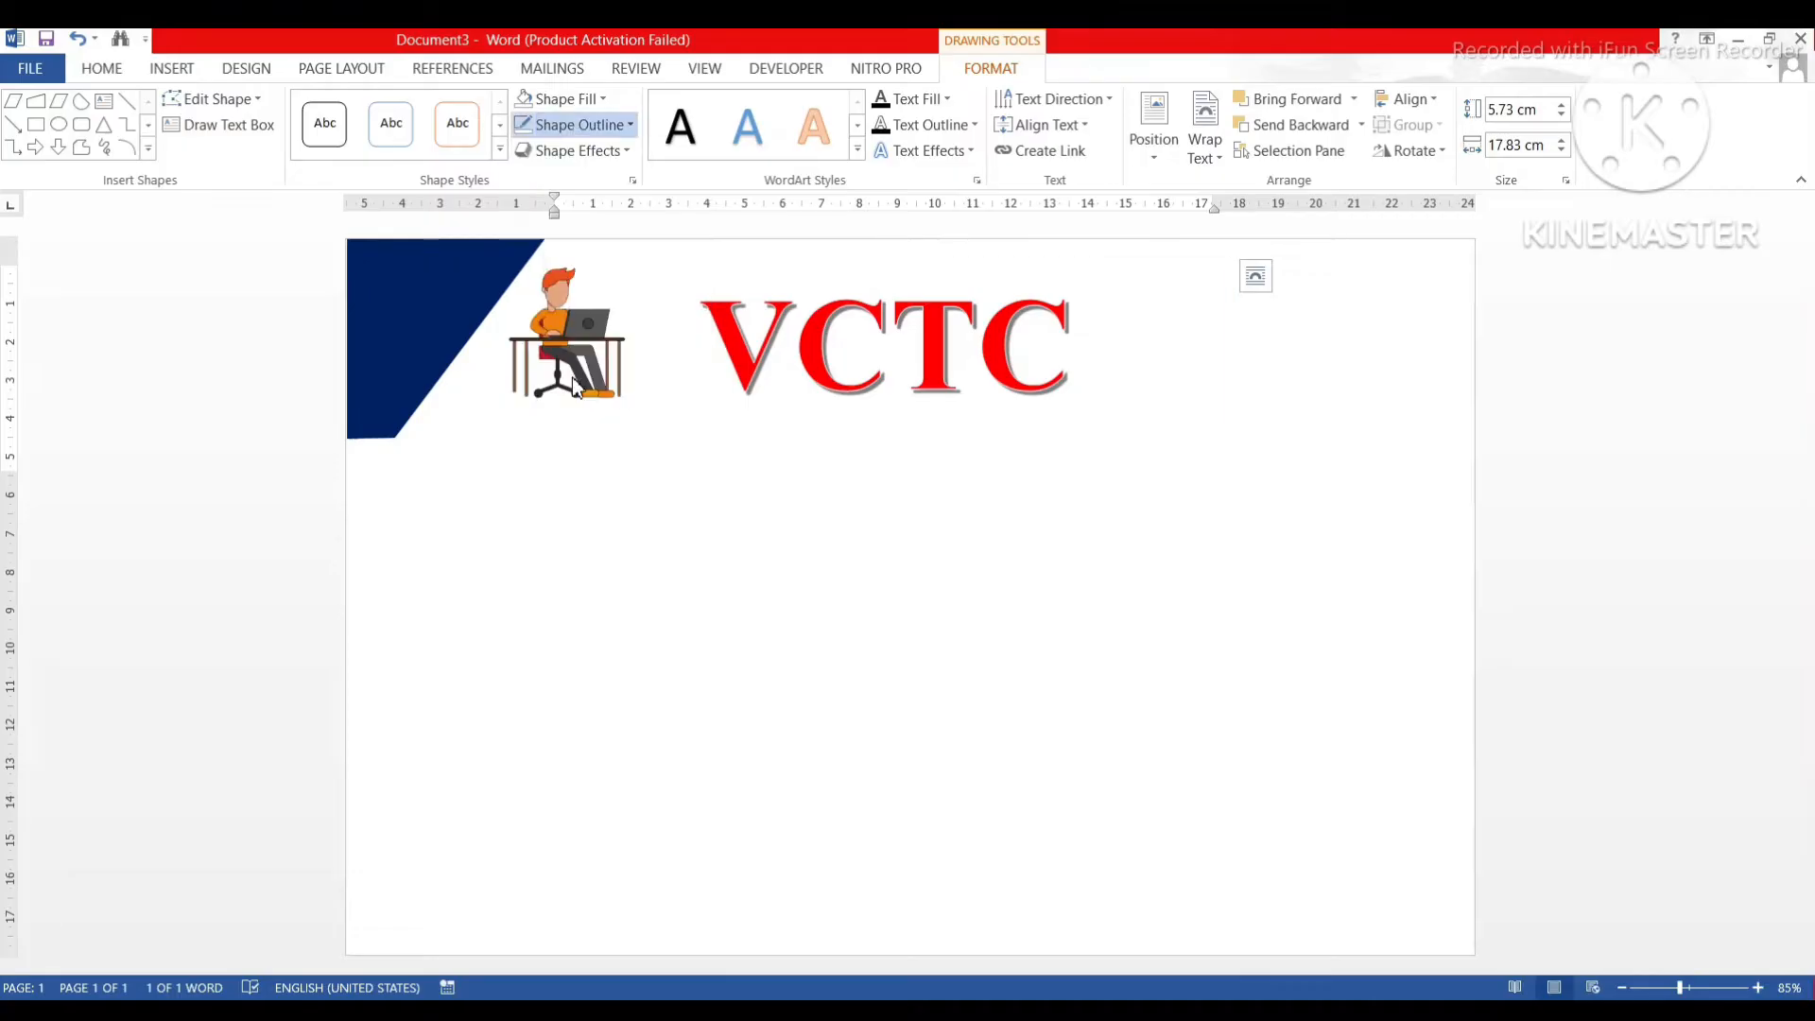
{"action": "left_click", "coordinate": [878, 566]}
{"action": "left_click", "coordinate": [1087, 322]}
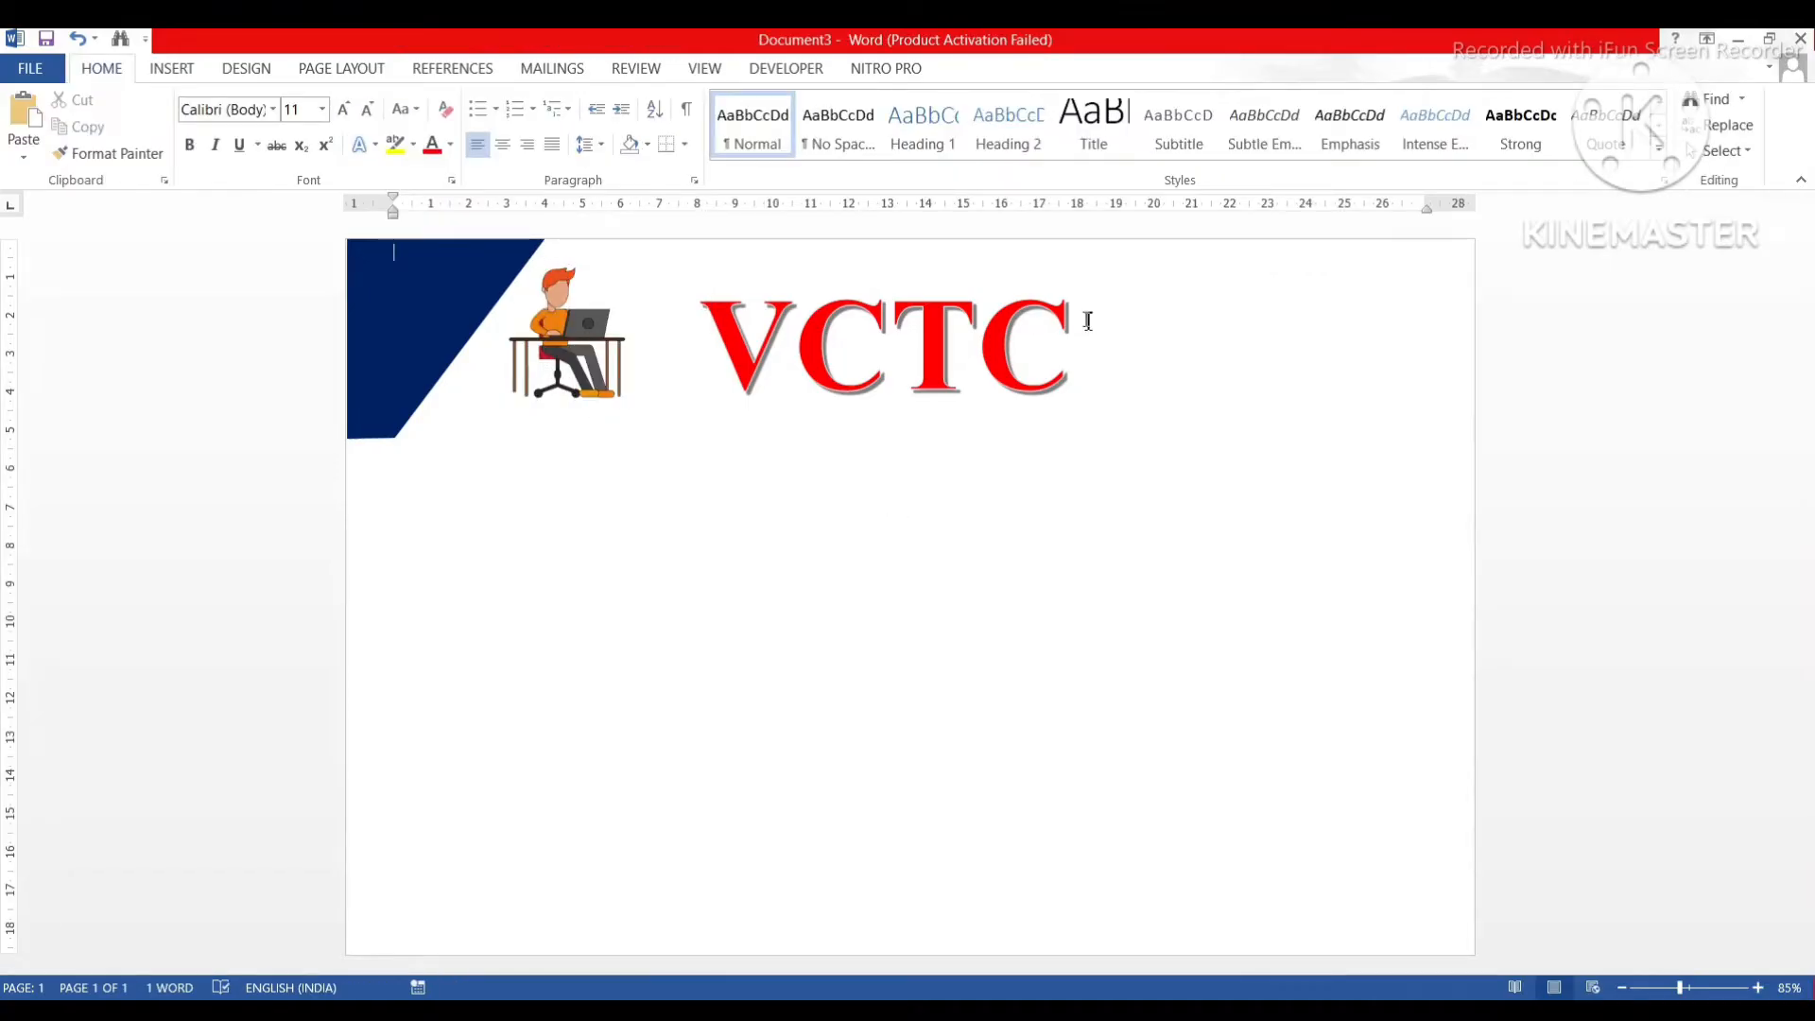
{"action": "left_click", "coordinate": [927, 345]}
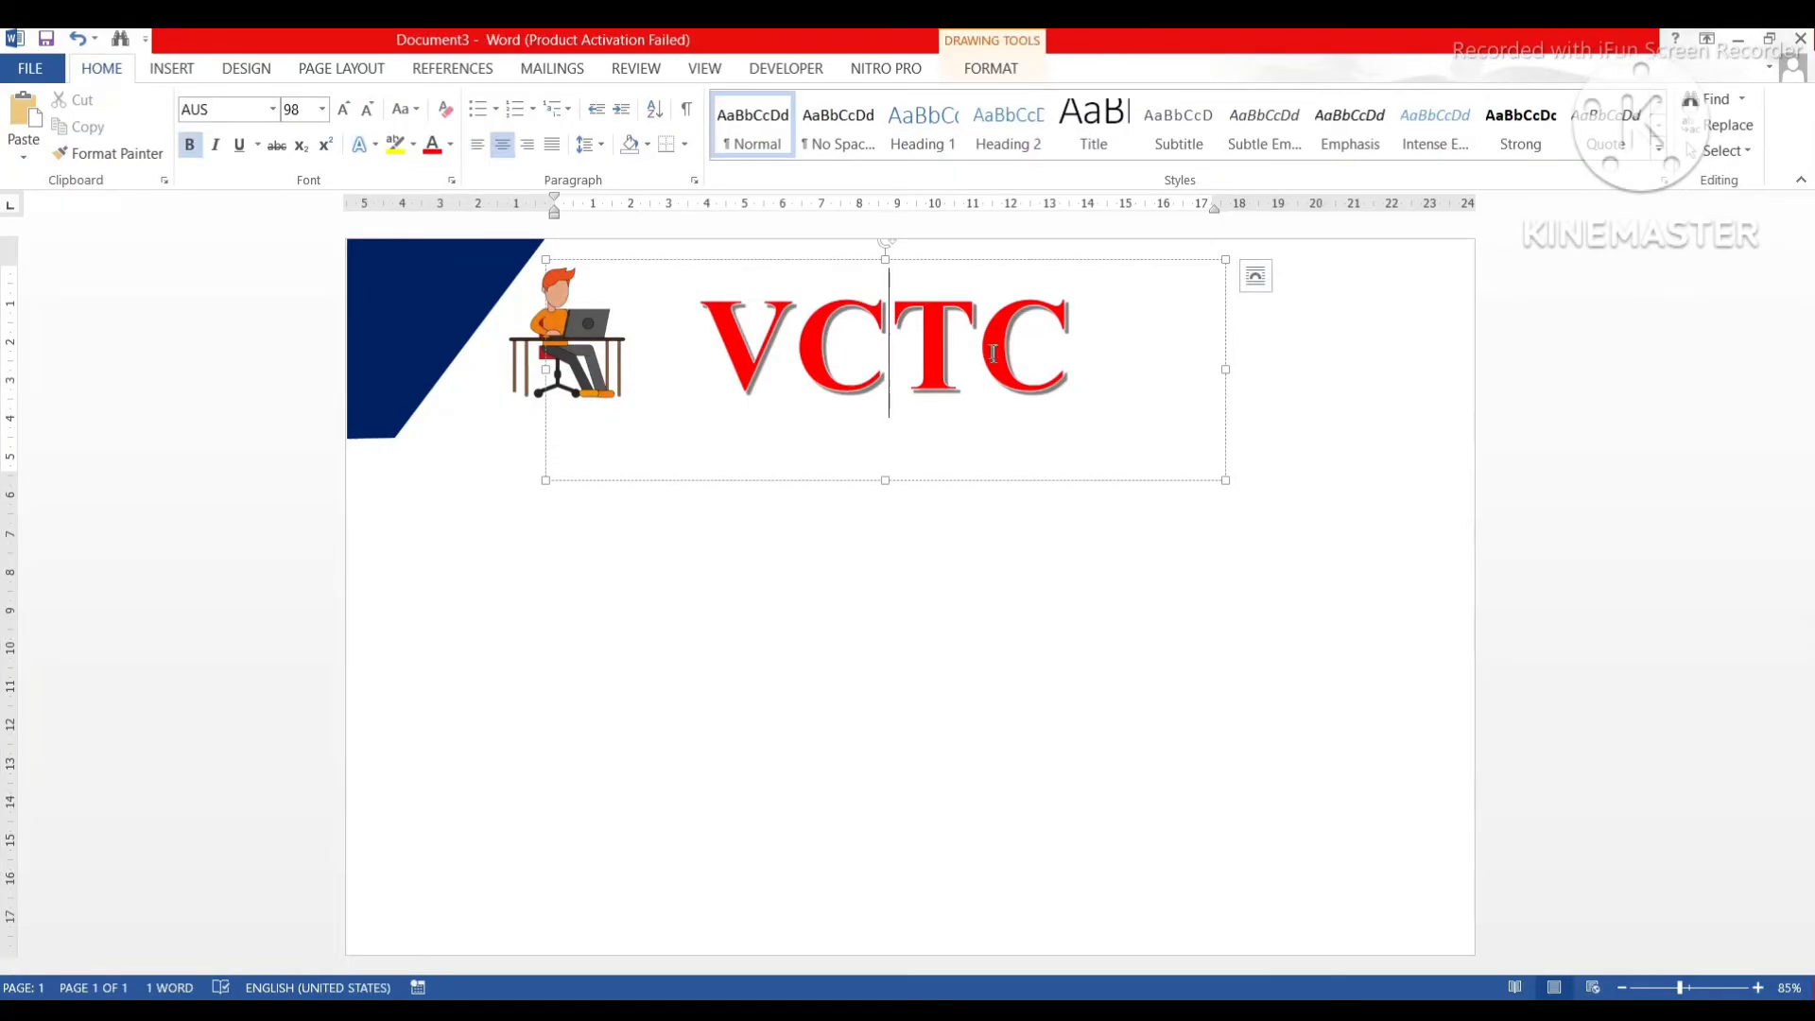
{"action": "left_click", "coordinate": [1288, 356]}
- Insert the round training centre logo picture into the document
{"action": "left_click", "coordinate": [188, 70]}
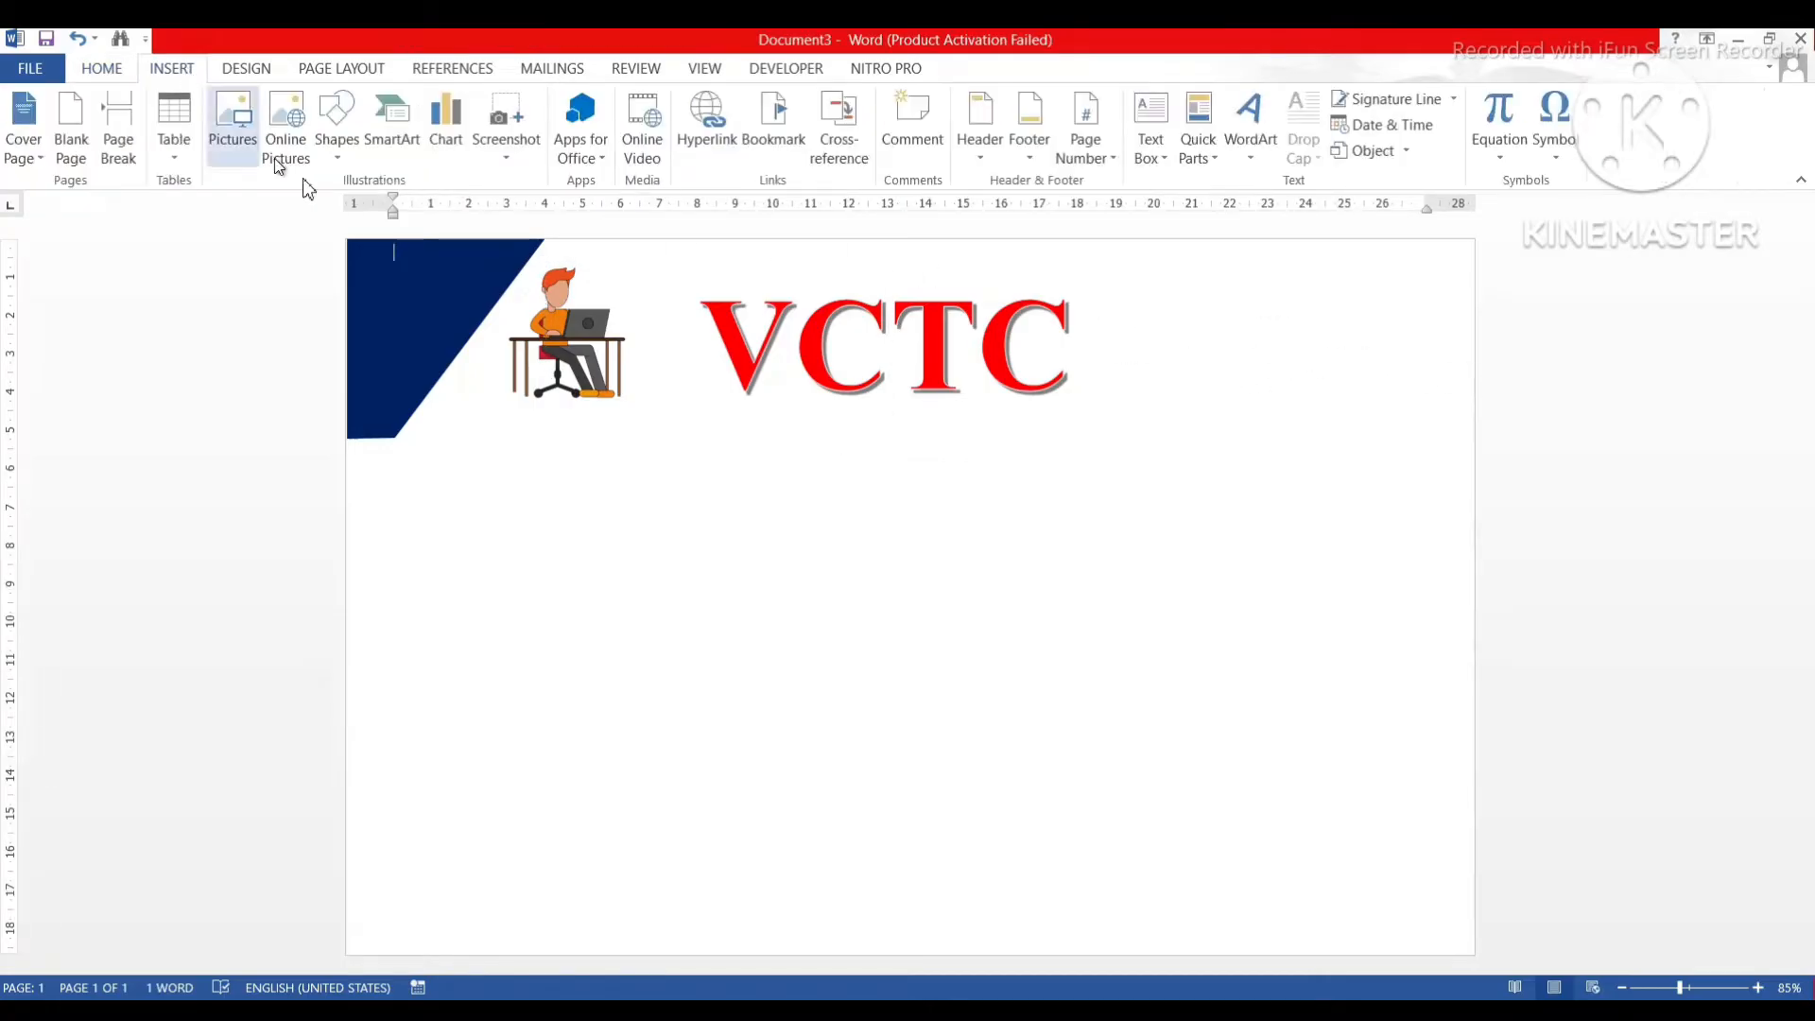
{"action": "left_click", "coordinate": [232, 123]}
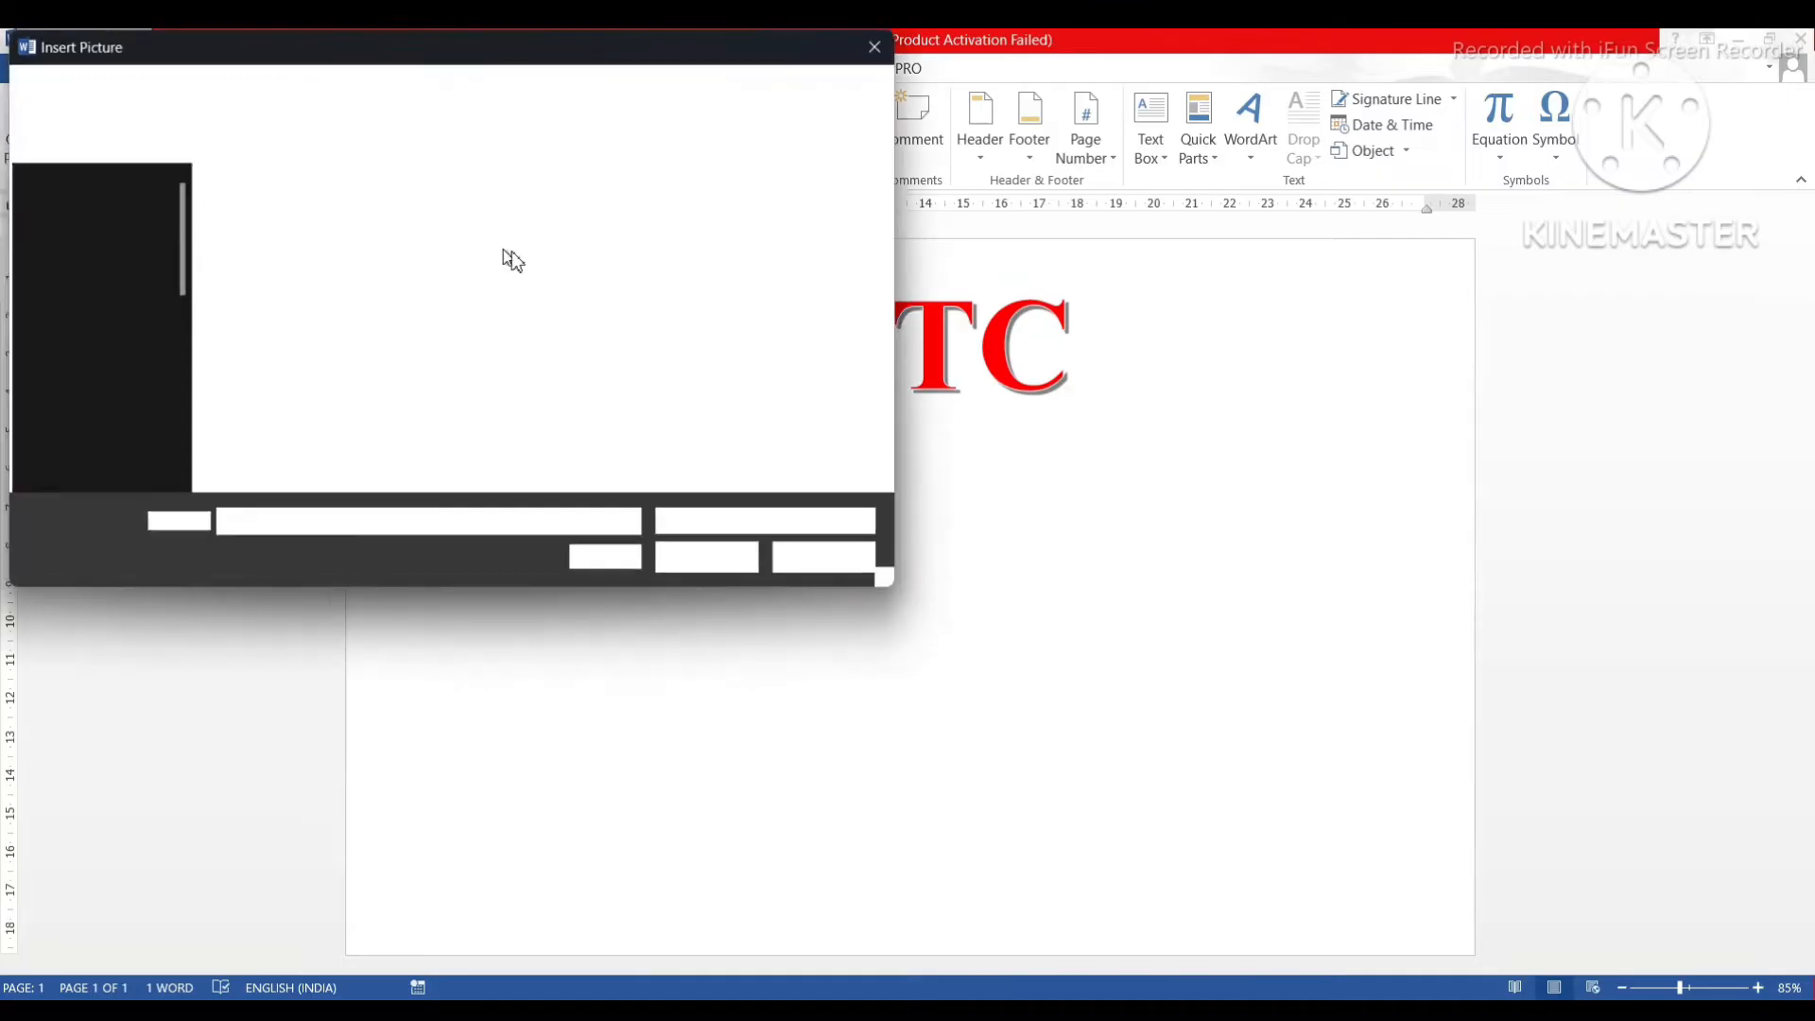
{"action": "left_click", "coordinate": [690, 274]}
{"action": "left_click", "coordinate": [700, 561]}
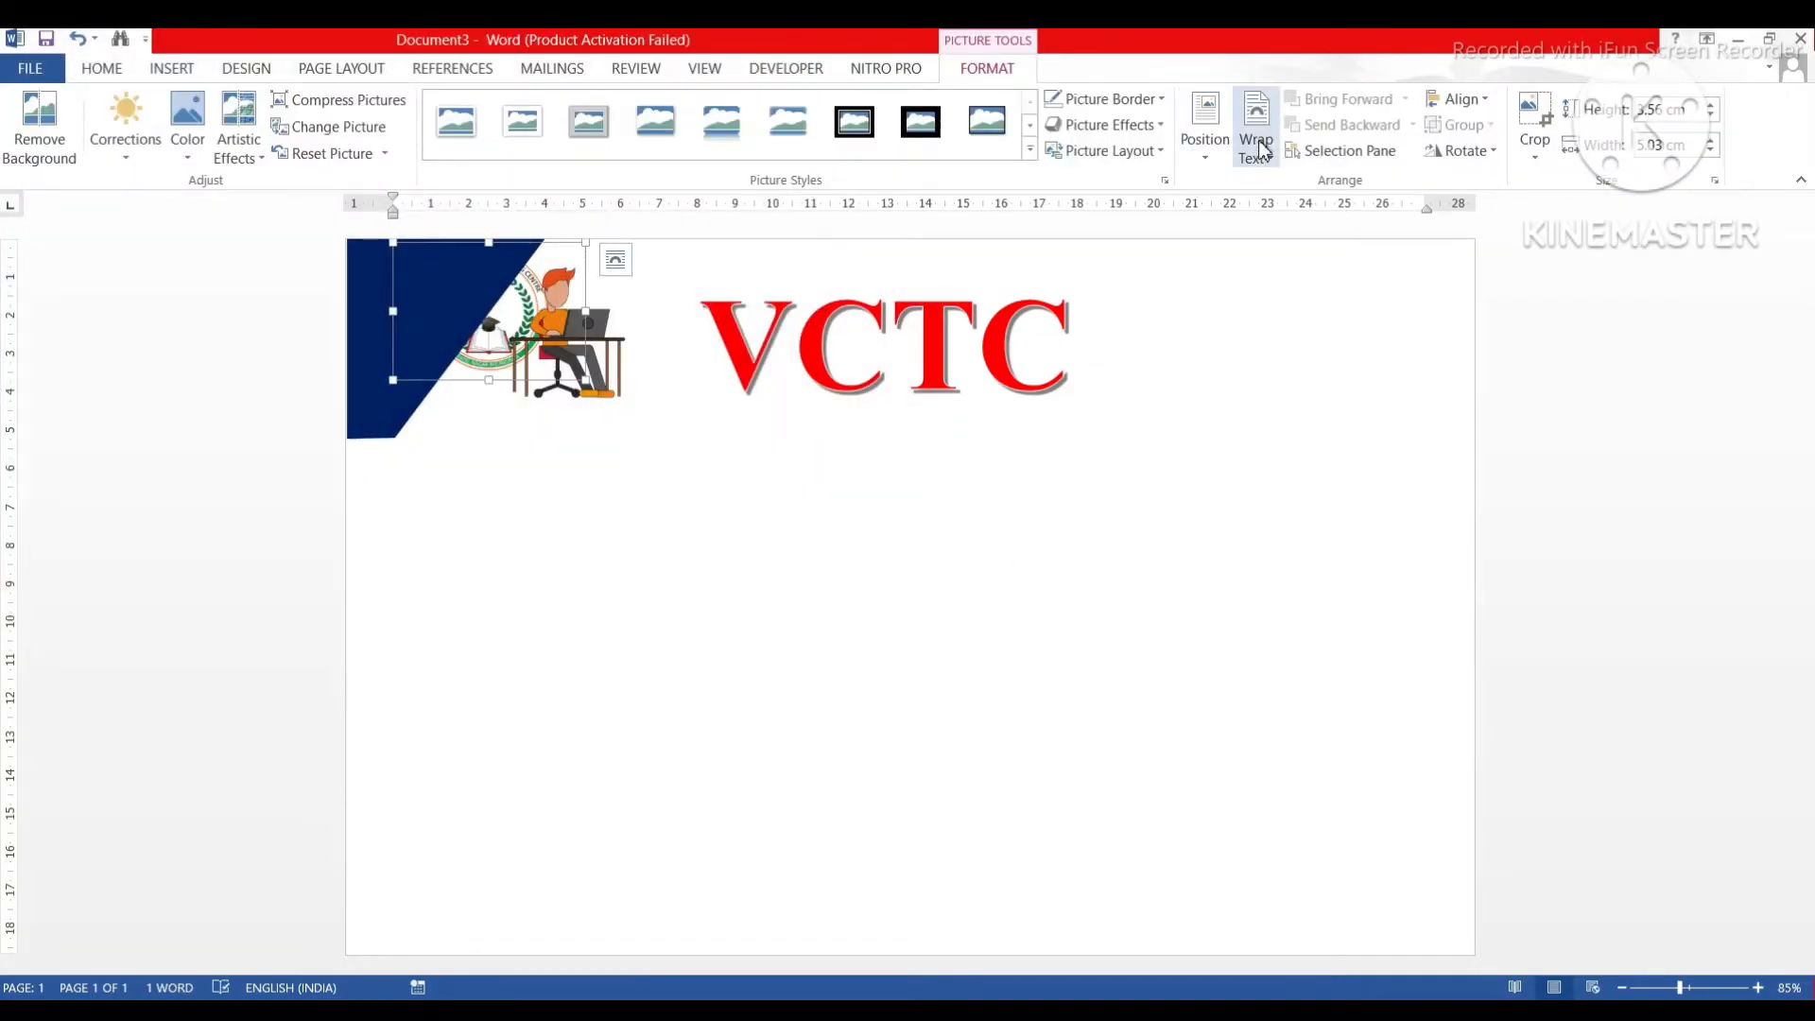
- Set the logo's text wrapping to In Front of Text and move it to the right of the VCTC title
{"action": "left_click", "coordinate": [1256, 142]}
{"action": "left_click", "coordinate": [1266, 345]}
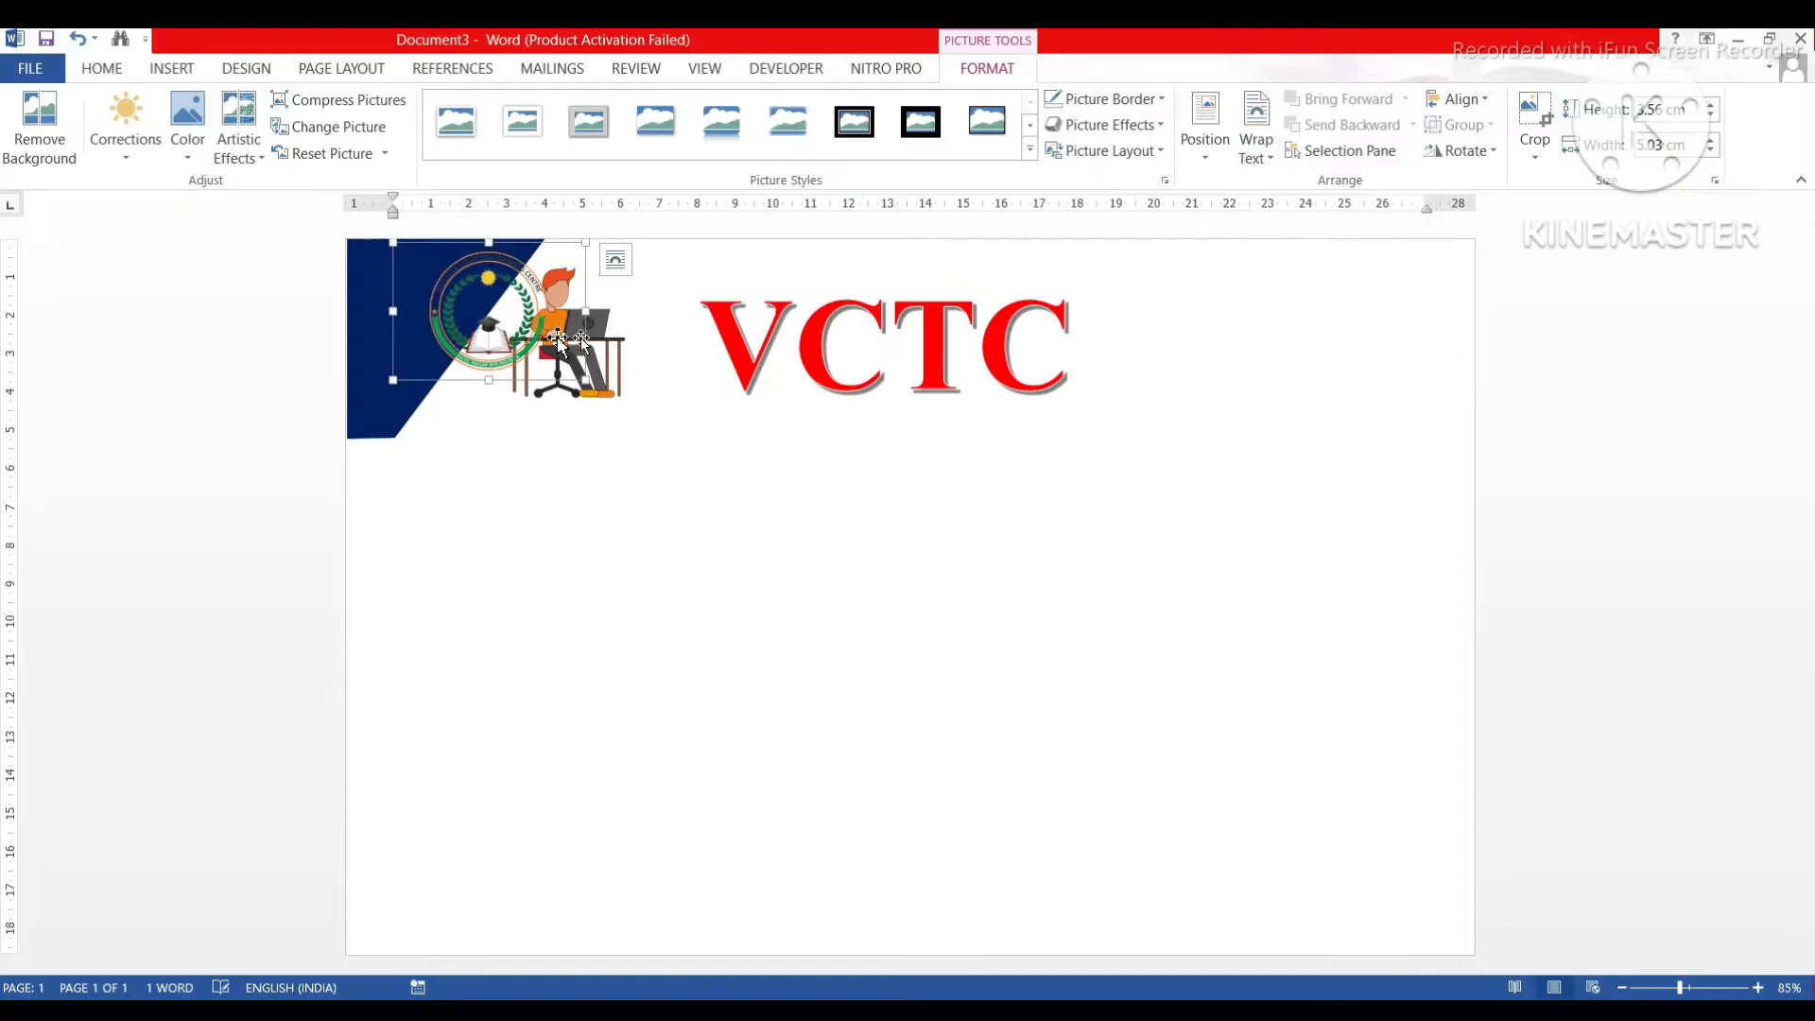
{"action": "left_click_drag", "start_coordinate": [485, 279], "coordinate": [1207, 312]}
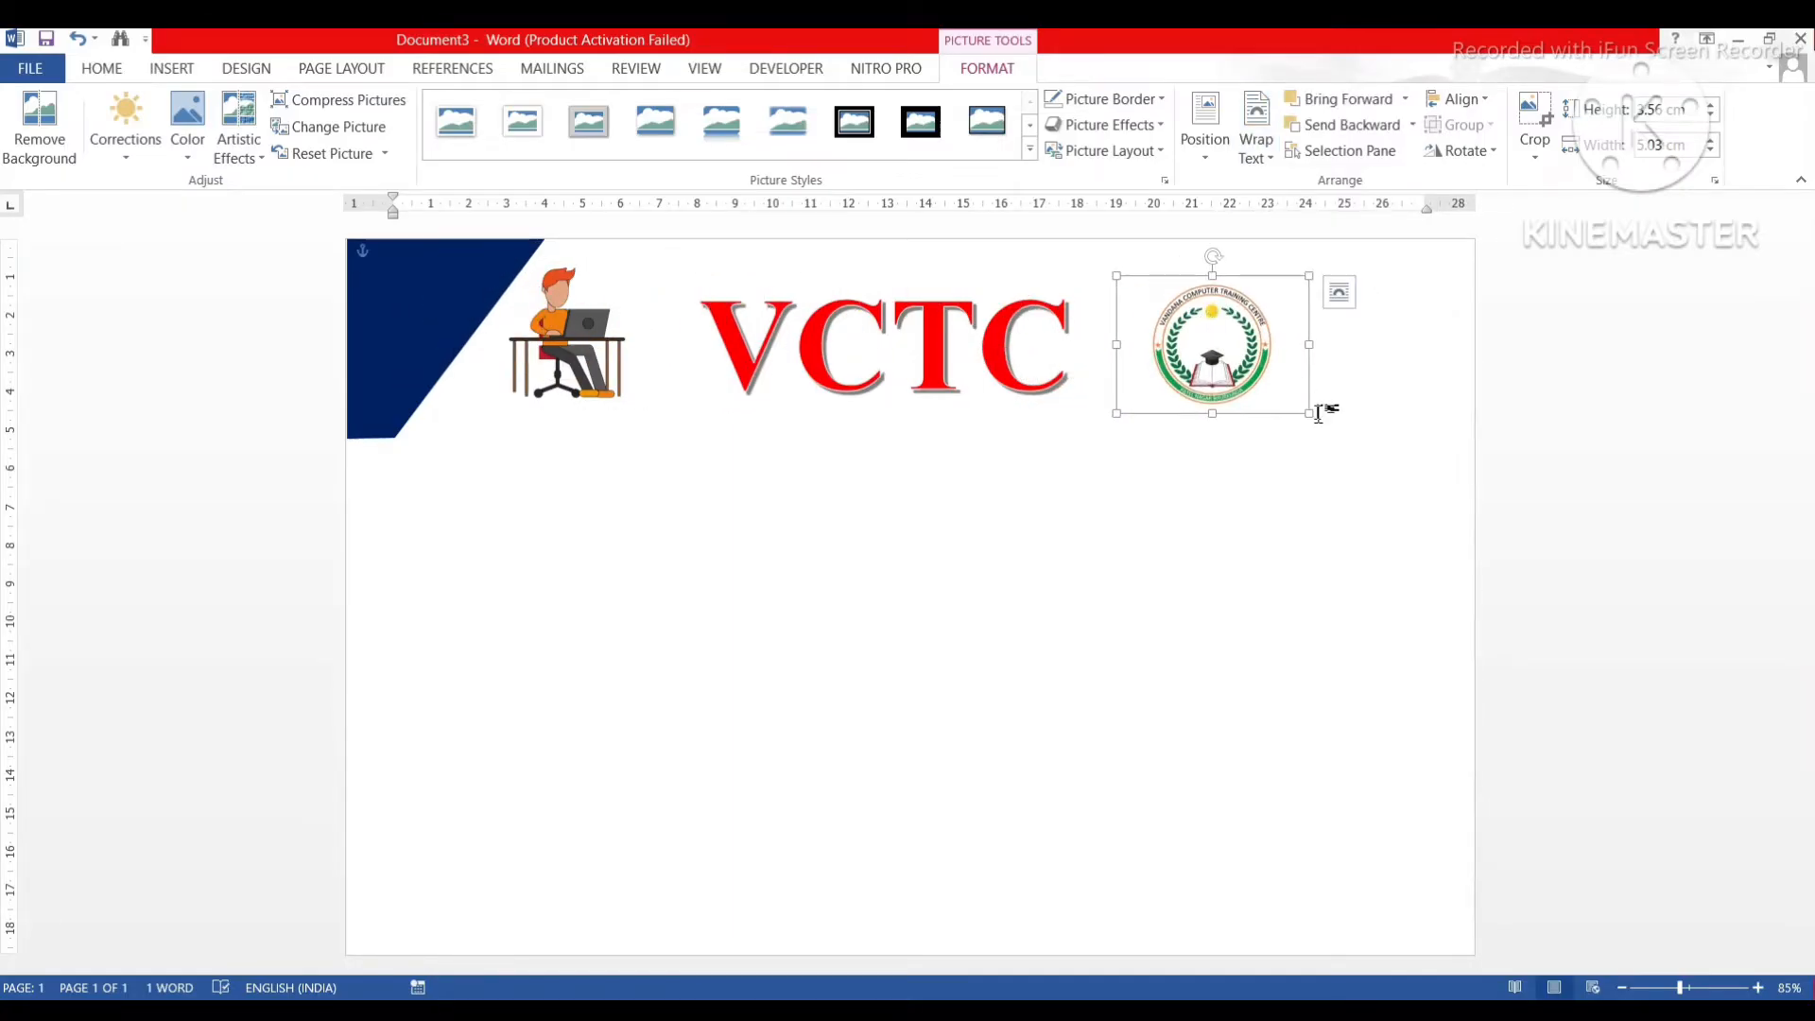
{"action": "left_click", "coordinate": [1000, 485]}
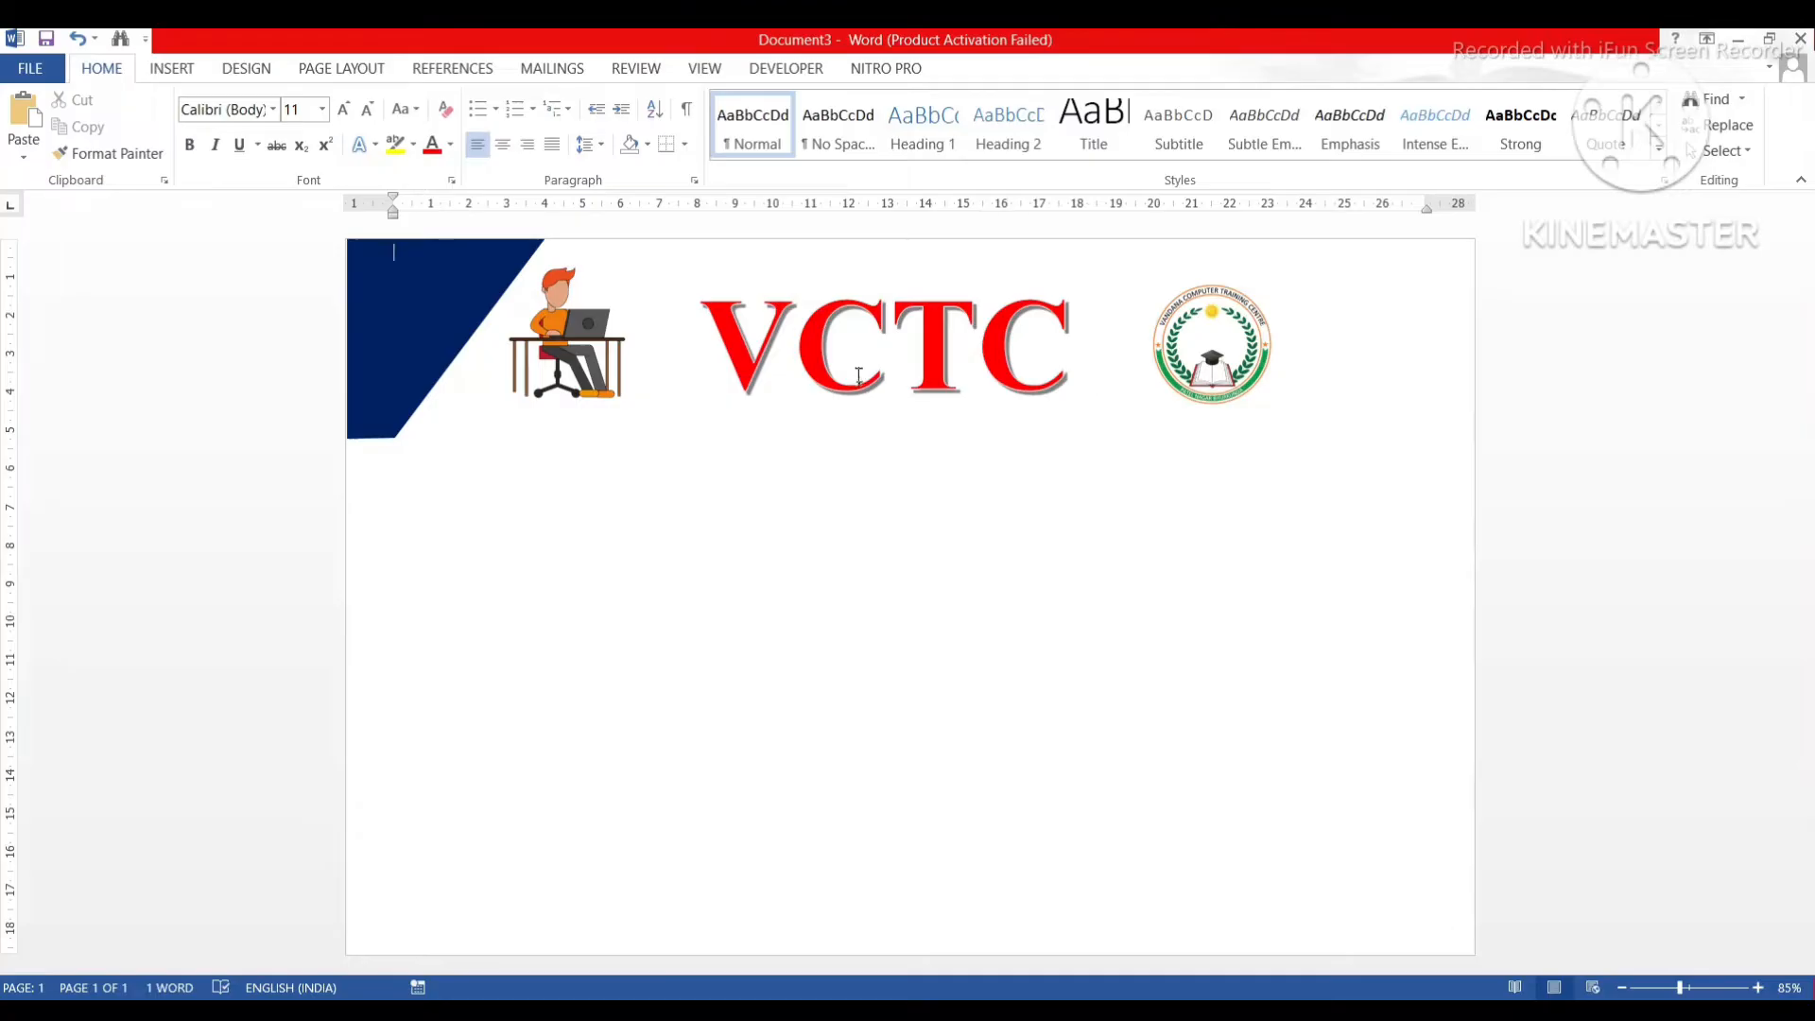
- Shift the VCTC title slightly right with leading spaces and move the round logo a little further right
{"action": "left_click", "coordinate": [888, 321]}
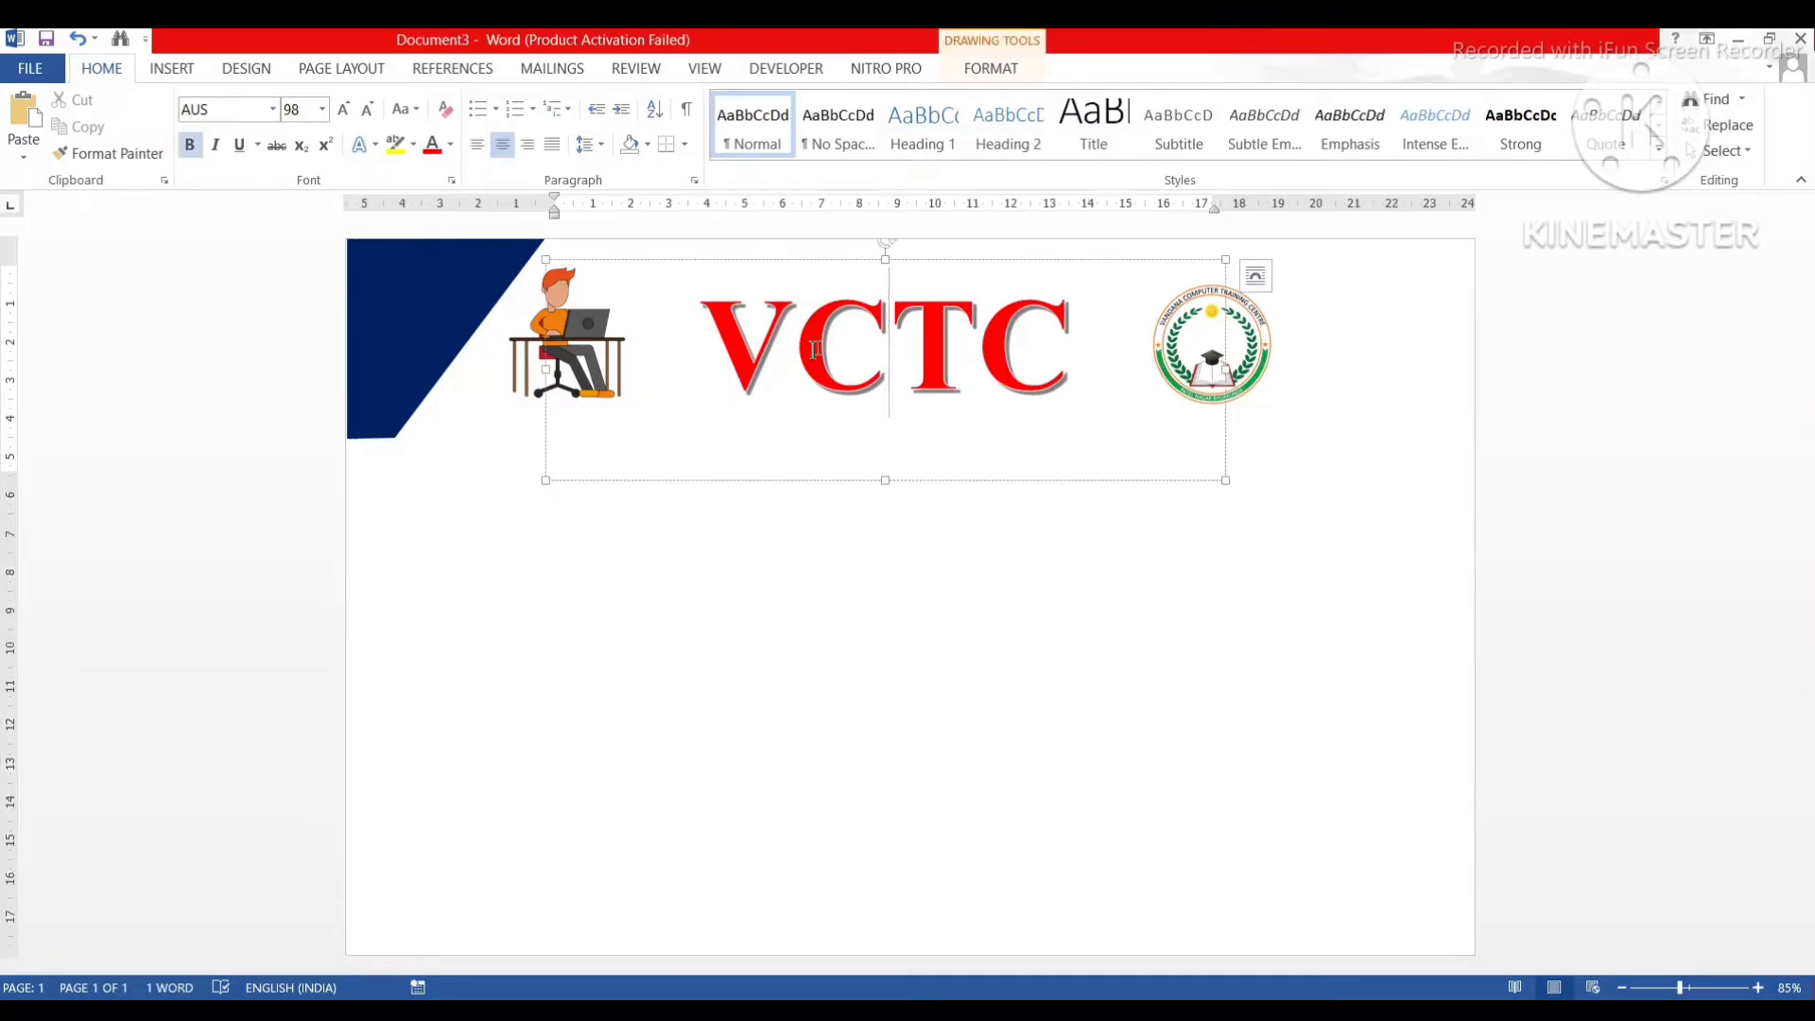
{"action": "left_click", "coordinate": [708, 335]}
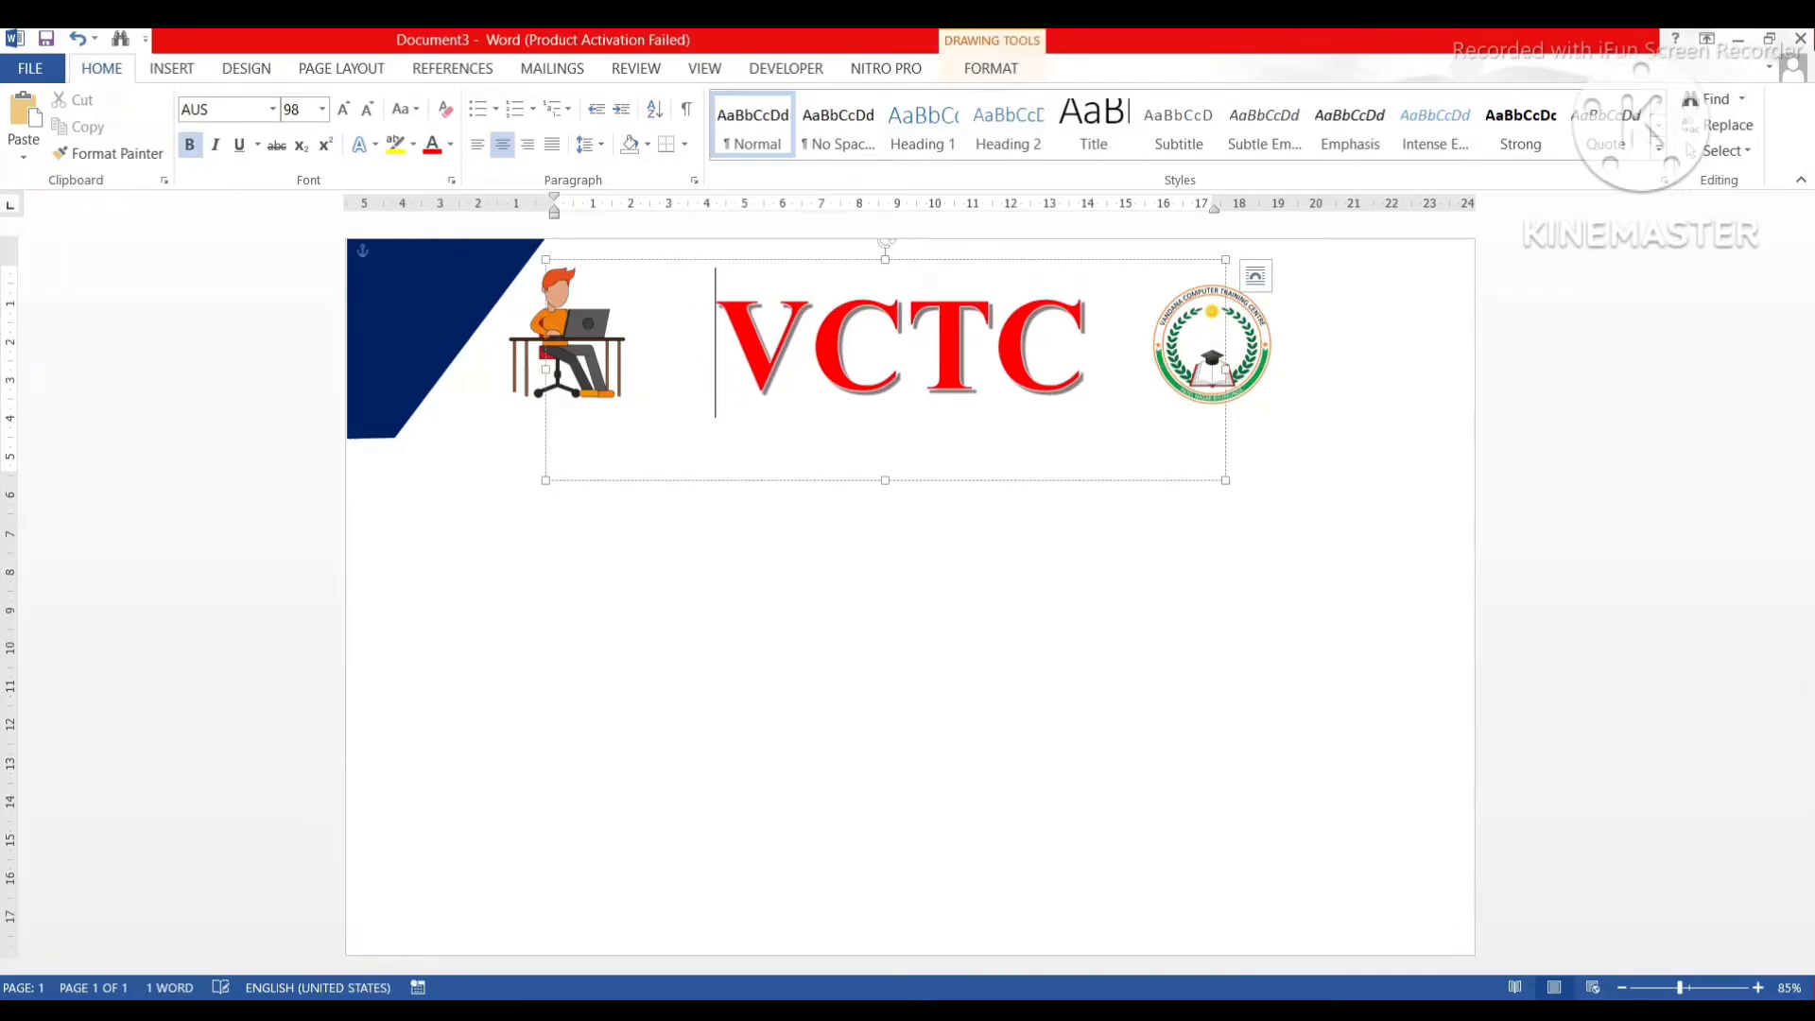
{"action": "left_click_drag", "start_coordinate": [1248, 336], "coordinate": [1280, 334]}
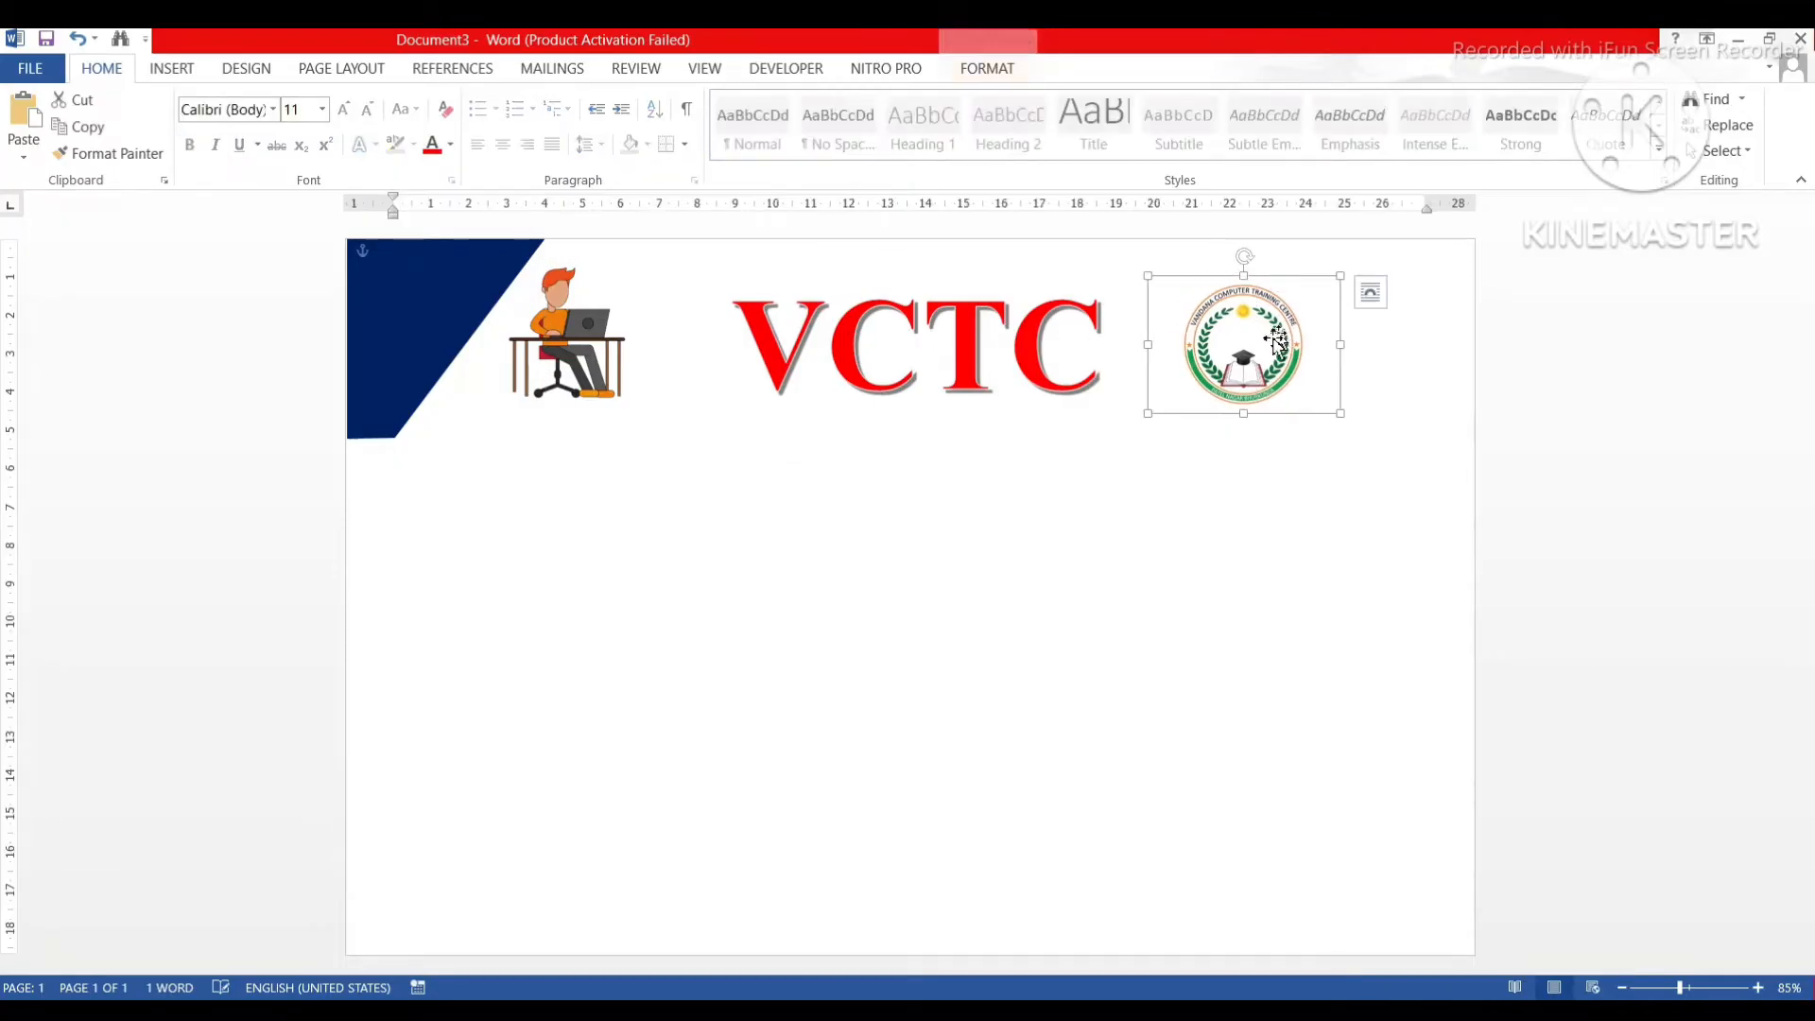
- Shorten the title text box from its lower edge so it ends just below the VCTC text
{"action": "left_click", "coordinate": [960, 469]}
{"action": "left_click", "coordinate": [902, 581]}
{"action": "left_click", "coordinate": [891, 470]}
{"action": "left_click_drag", "start_coordinate": [884, 479], "coordinate": [887, 411]}
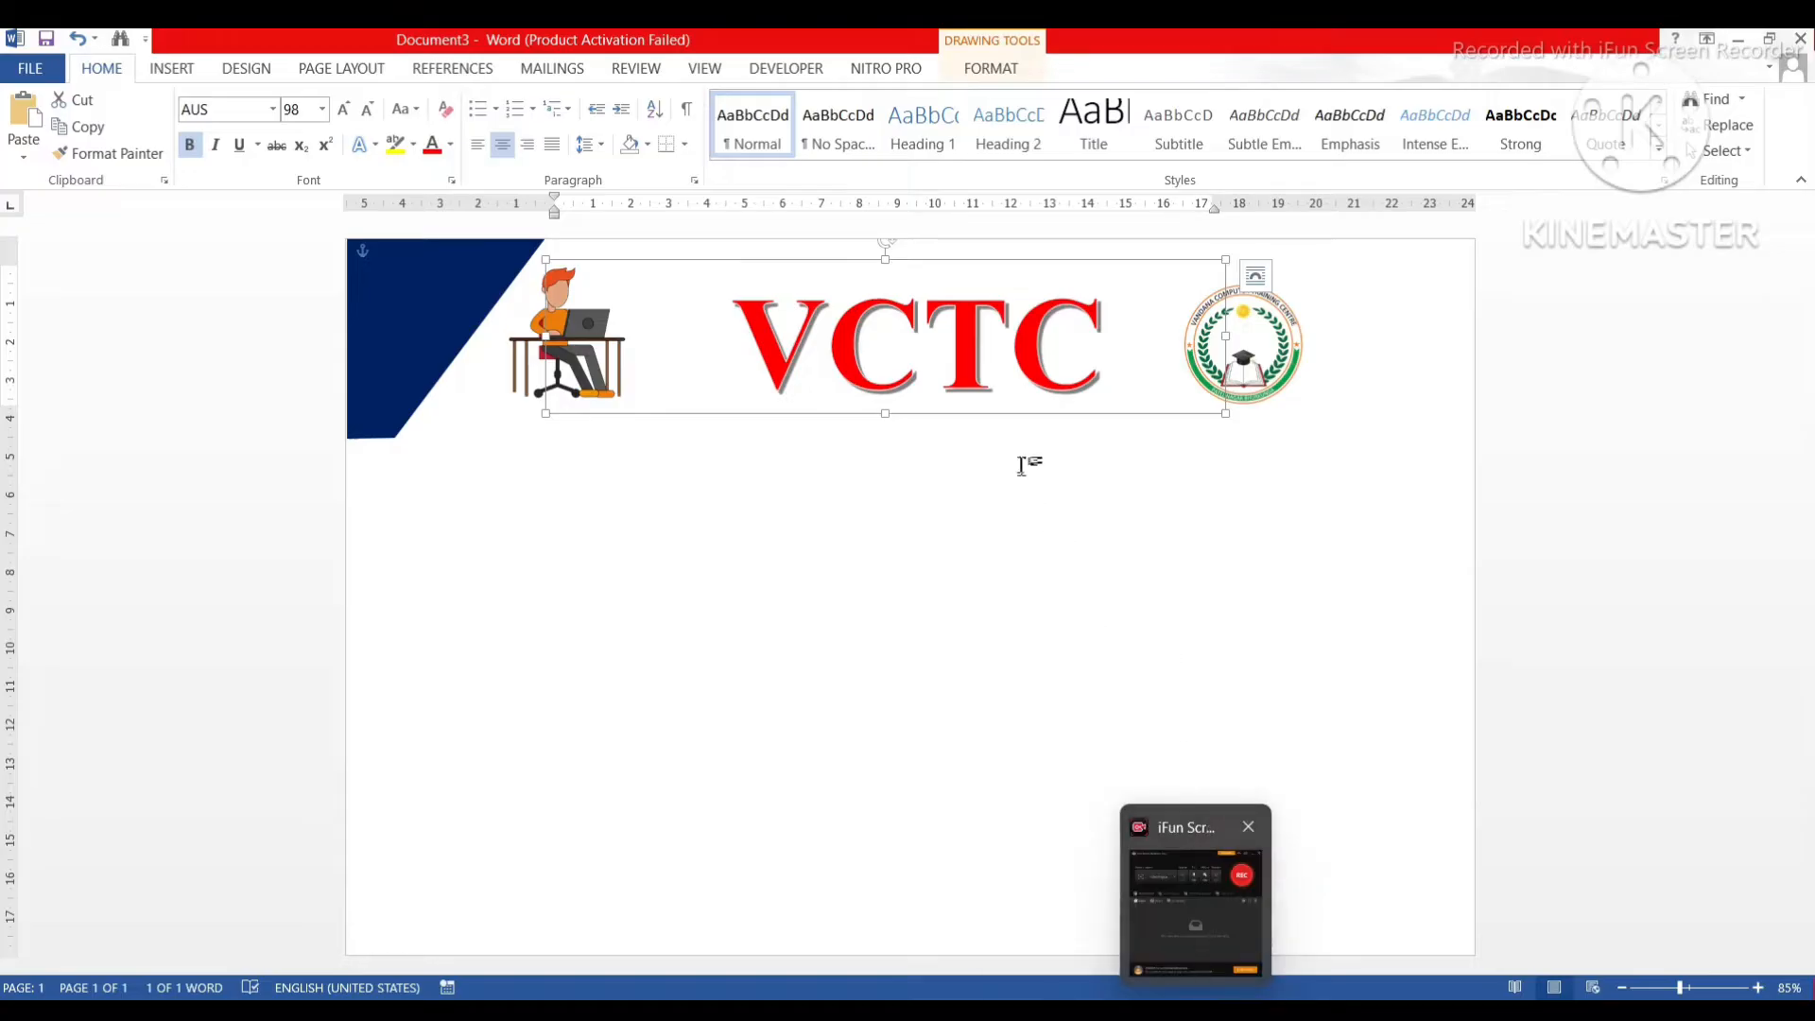
{"action": "mouse_move", "coordinate": [1229, 992]}
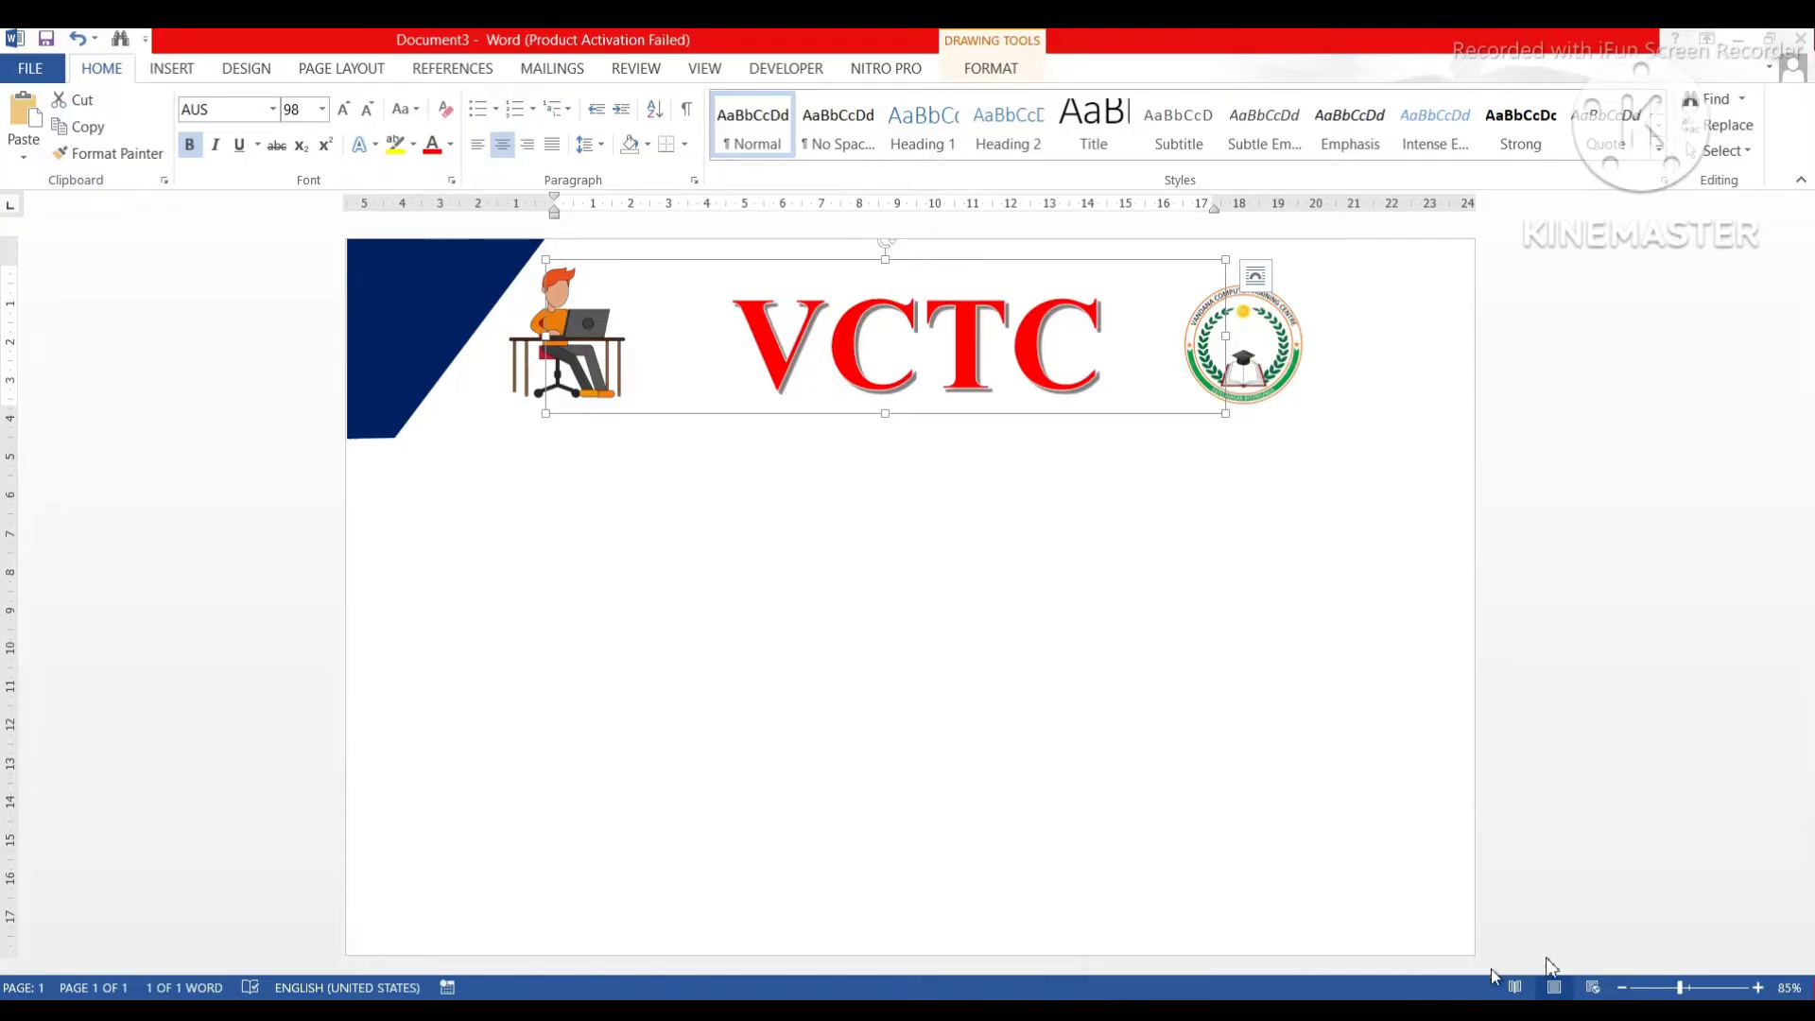
{"action": "left_click", "coordinate": [1380, 866]}
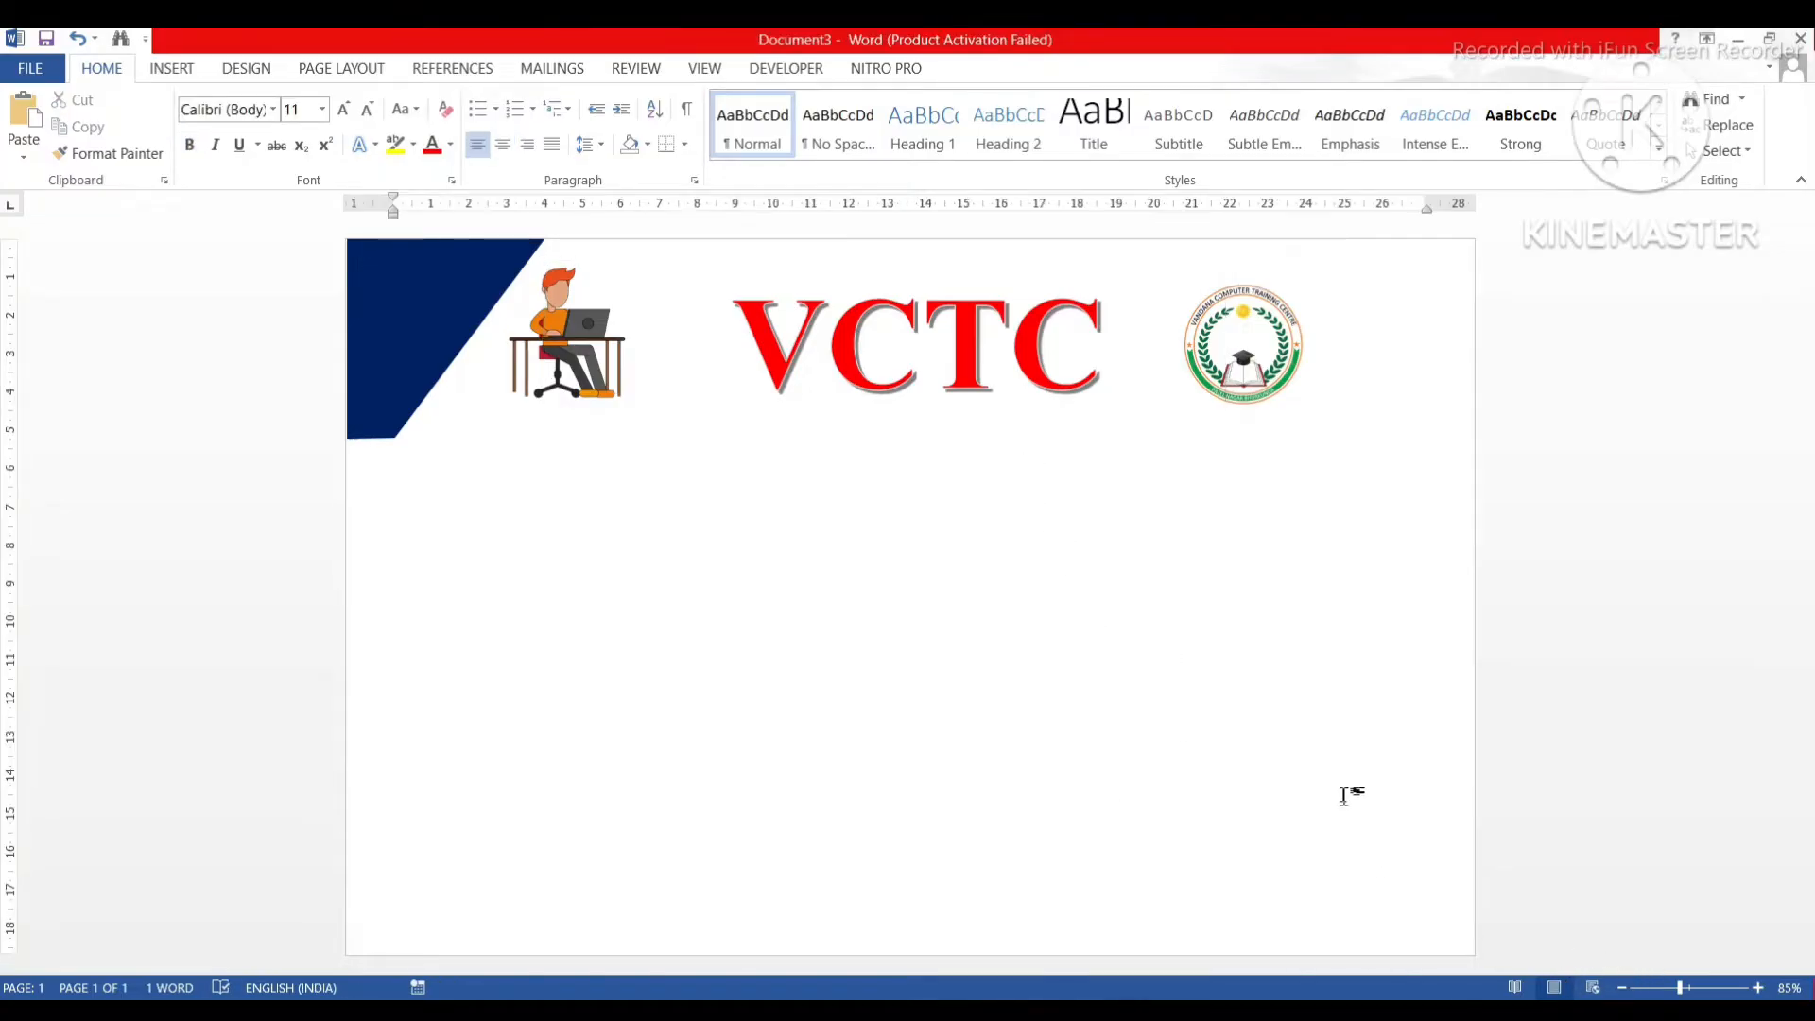
- Duplicate the VCTC title text box and place the copy directly below the original, overlapping its lower part
{"action": "scroll", "coordinate": [1346, 794], "scroll_direction": "up", "scroll_amount": 4}
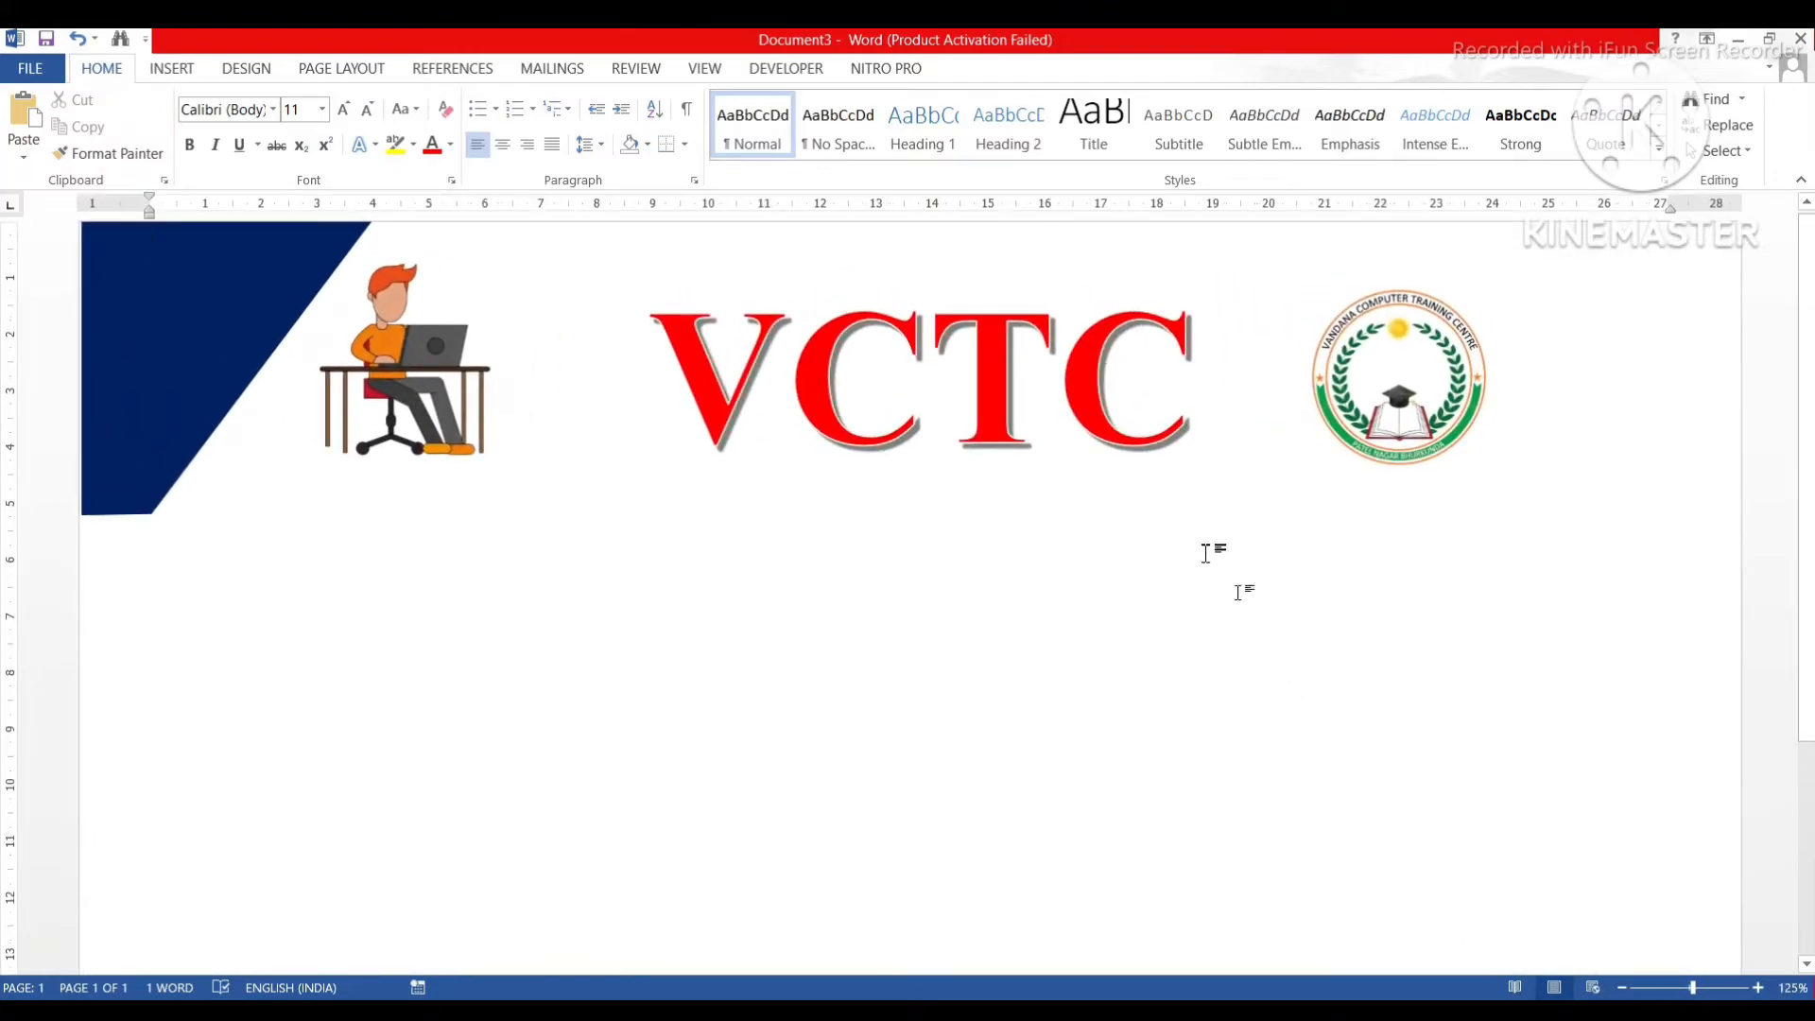
{"action": "left_click", "coordinate": [980, 333]}
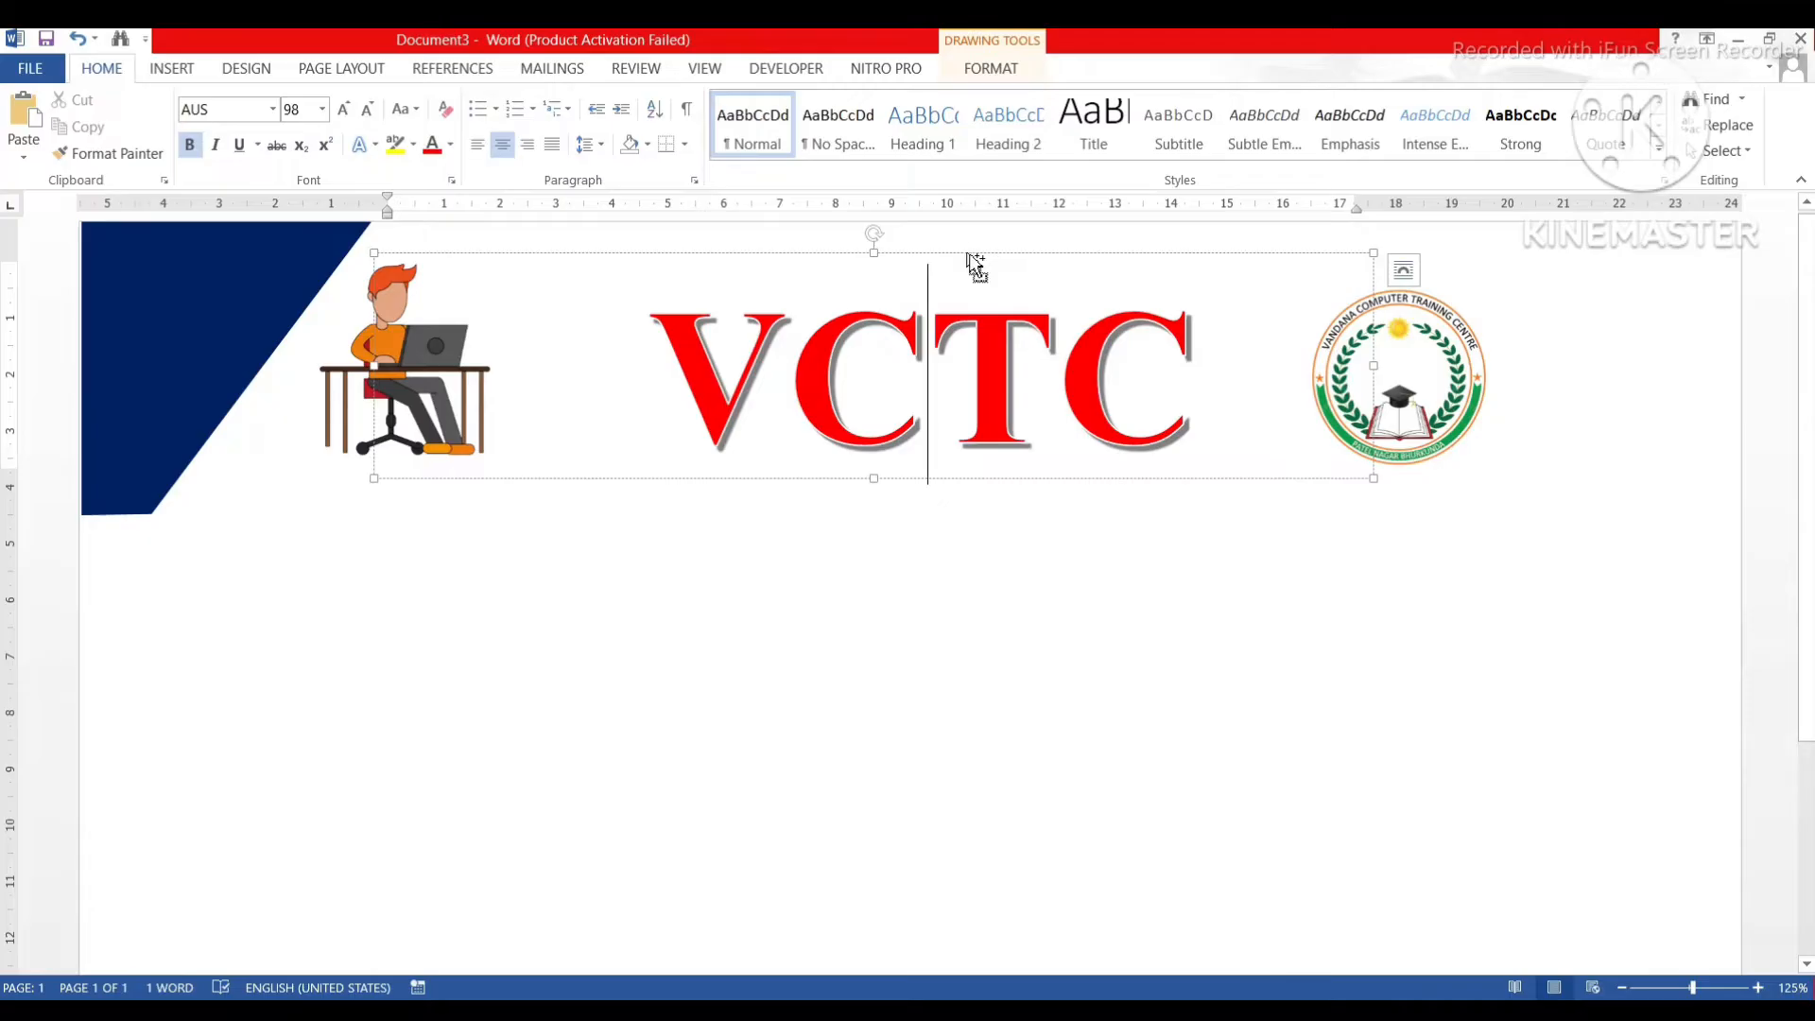
{"action": "left_click_drag", "start_coordinate": [967, 255], "coordinate": [950, 475]}
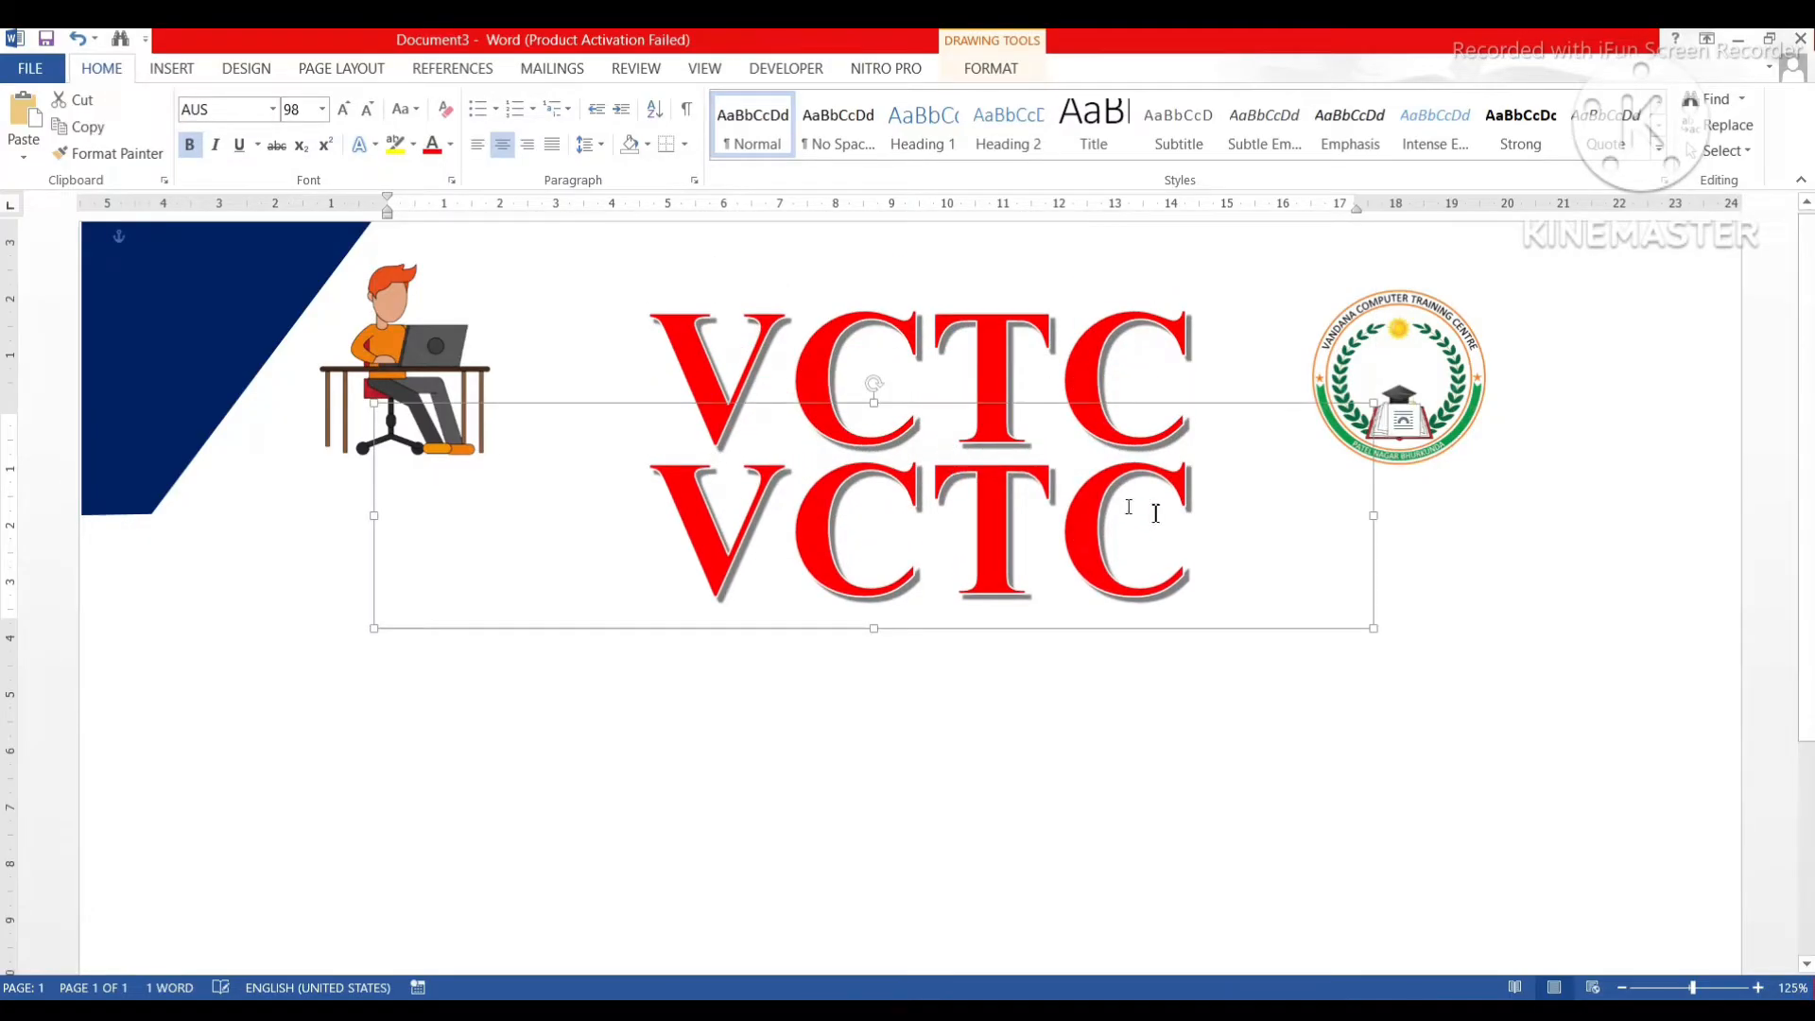
- Set the duplicated VCTC text to Arial Black at size 36
{"action": "left_click_drag", "start_coordinate": [1206, 525], "coordinate": [677, 525]}
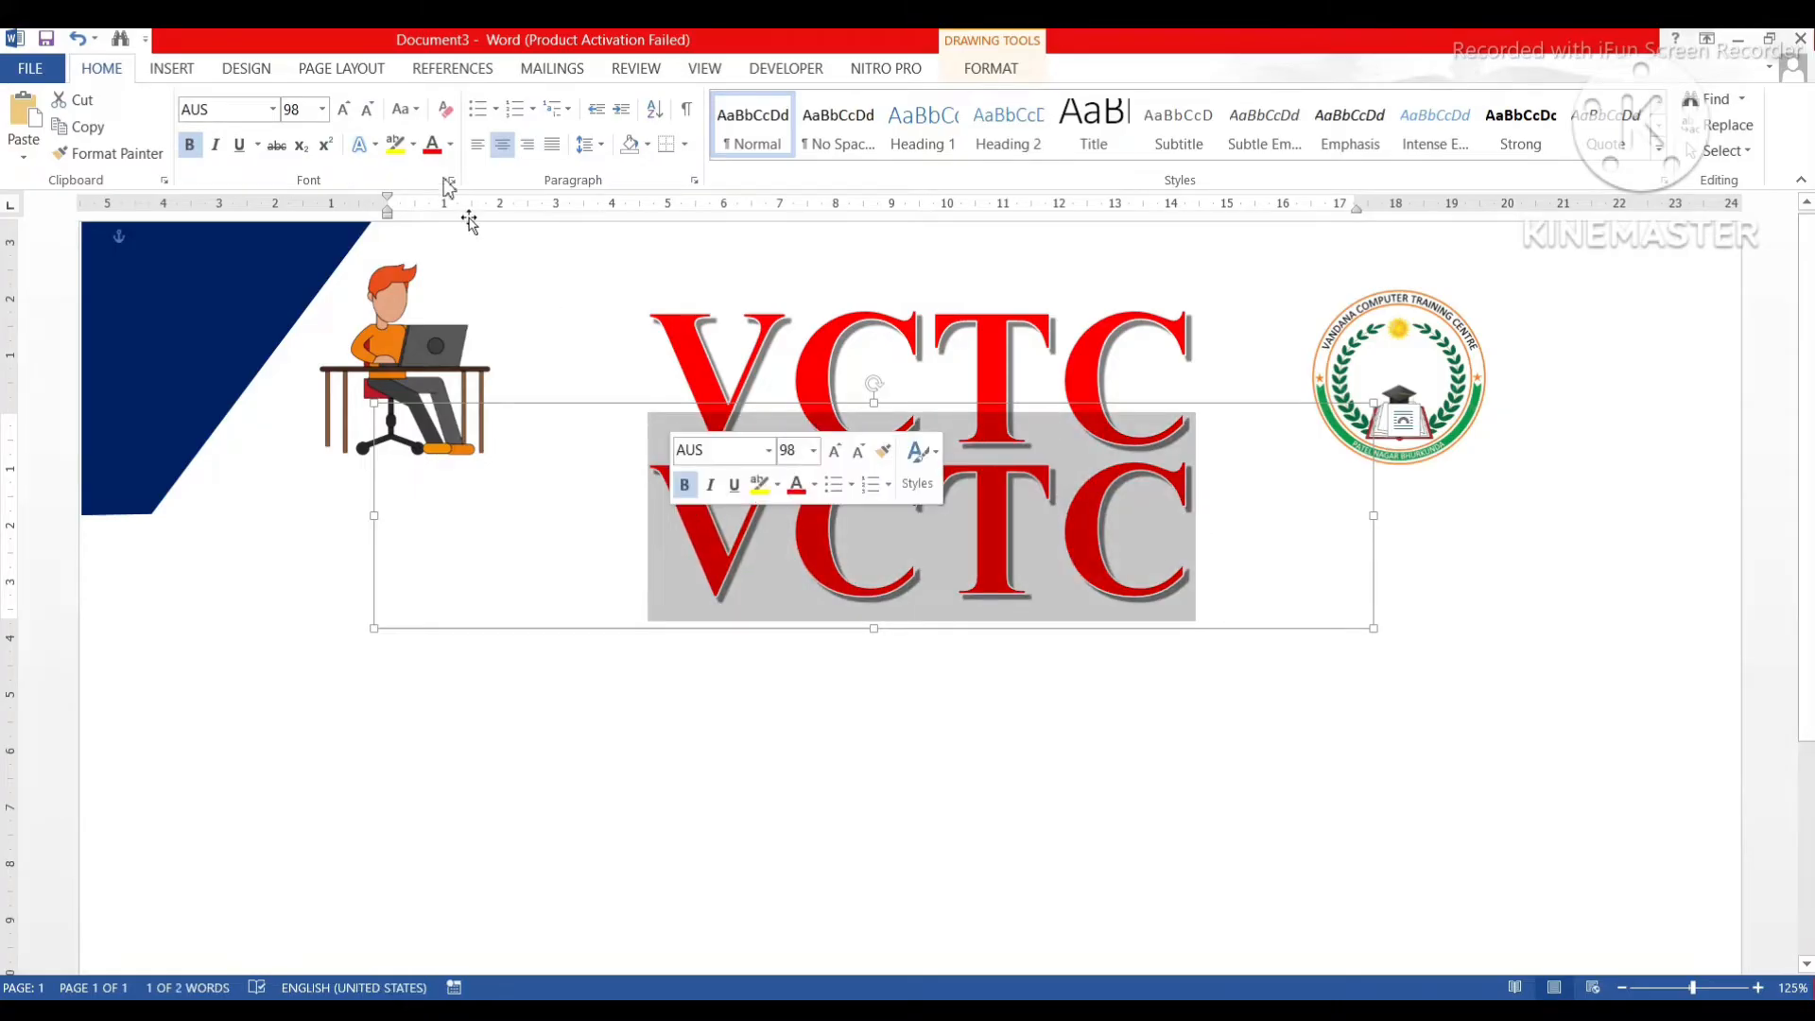
{"action": "left_click", "coordinate": [310, 105]}
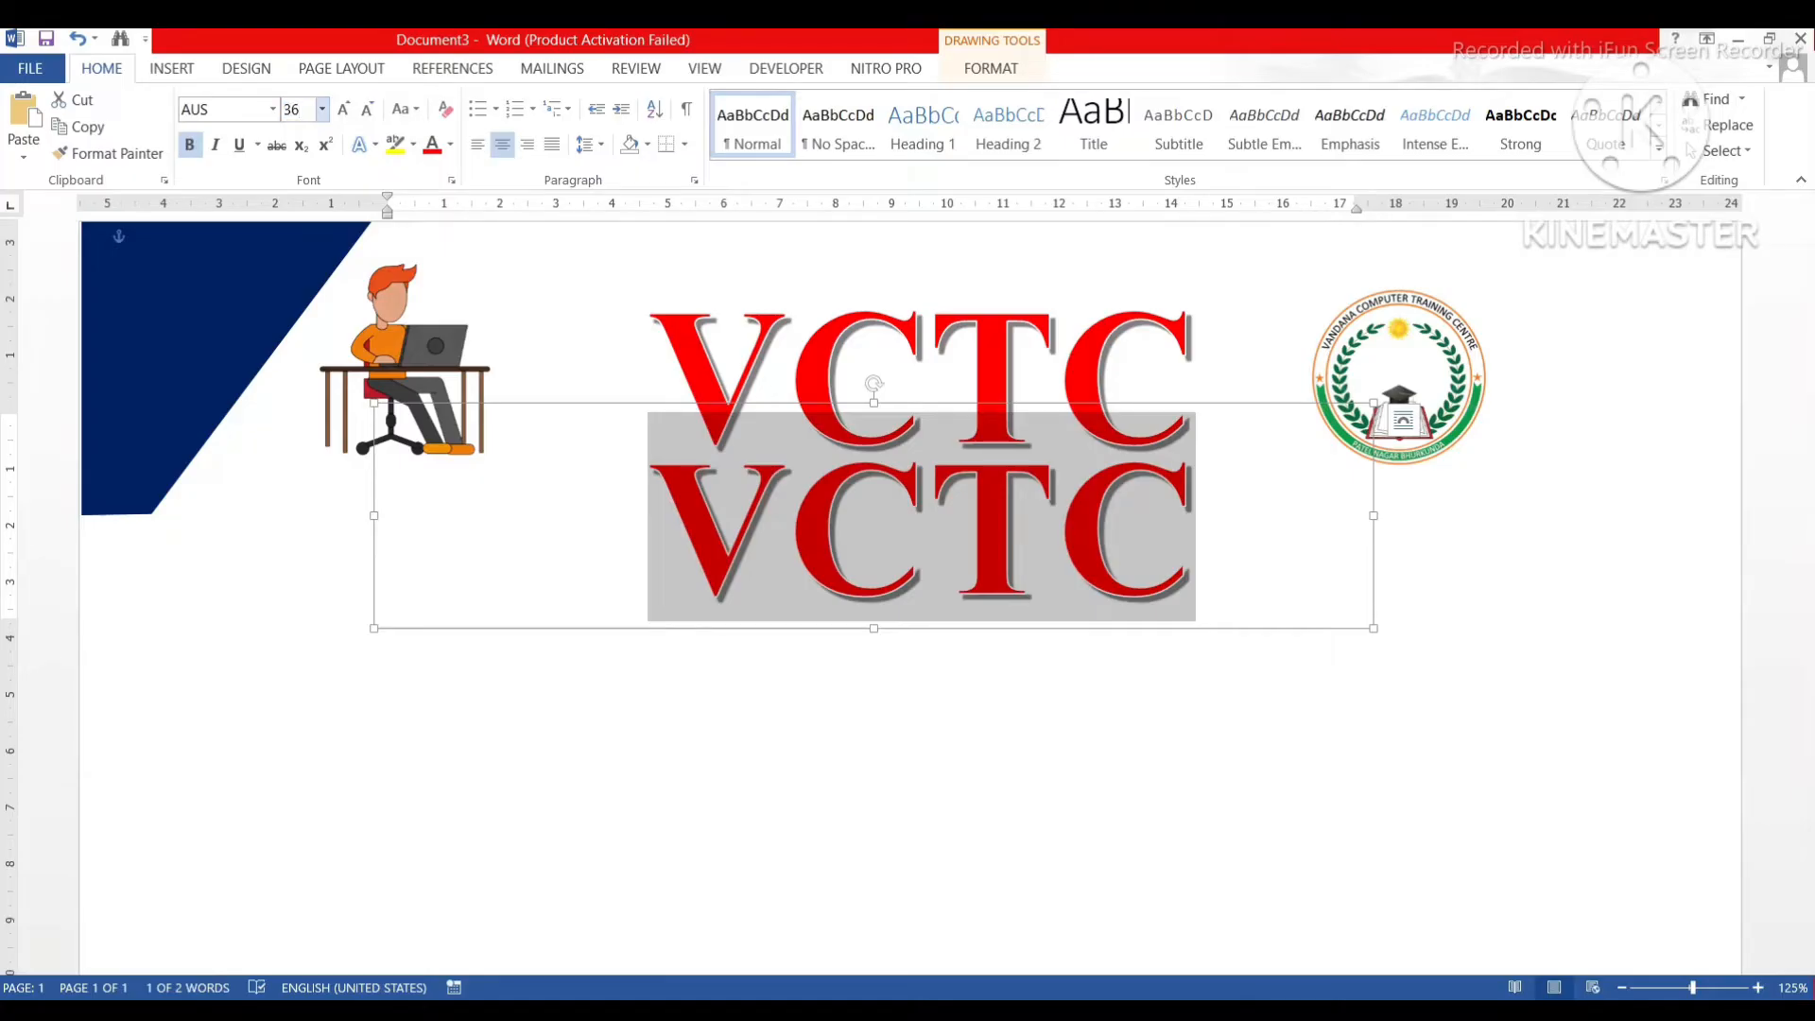
{"action": "type", "text": "36"}
{"action": "key", "text": "Return"}
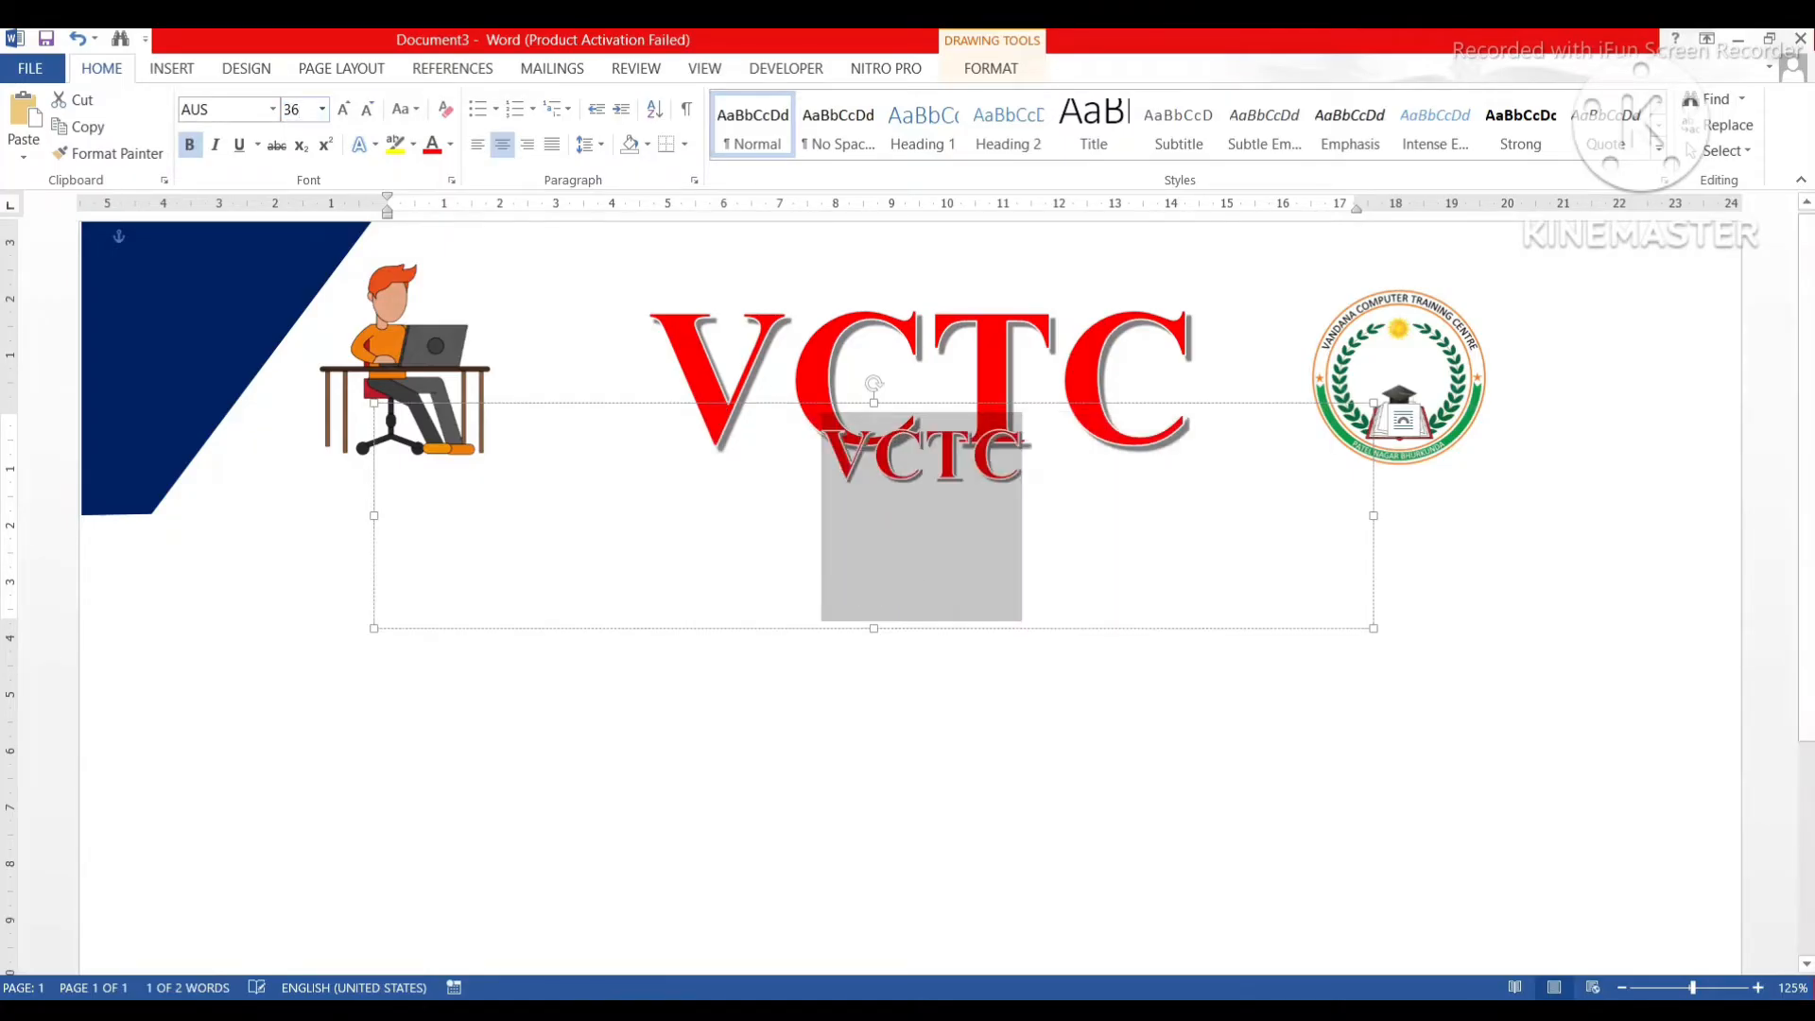
{"action": "left_click", "coordinate": [223, 110]}
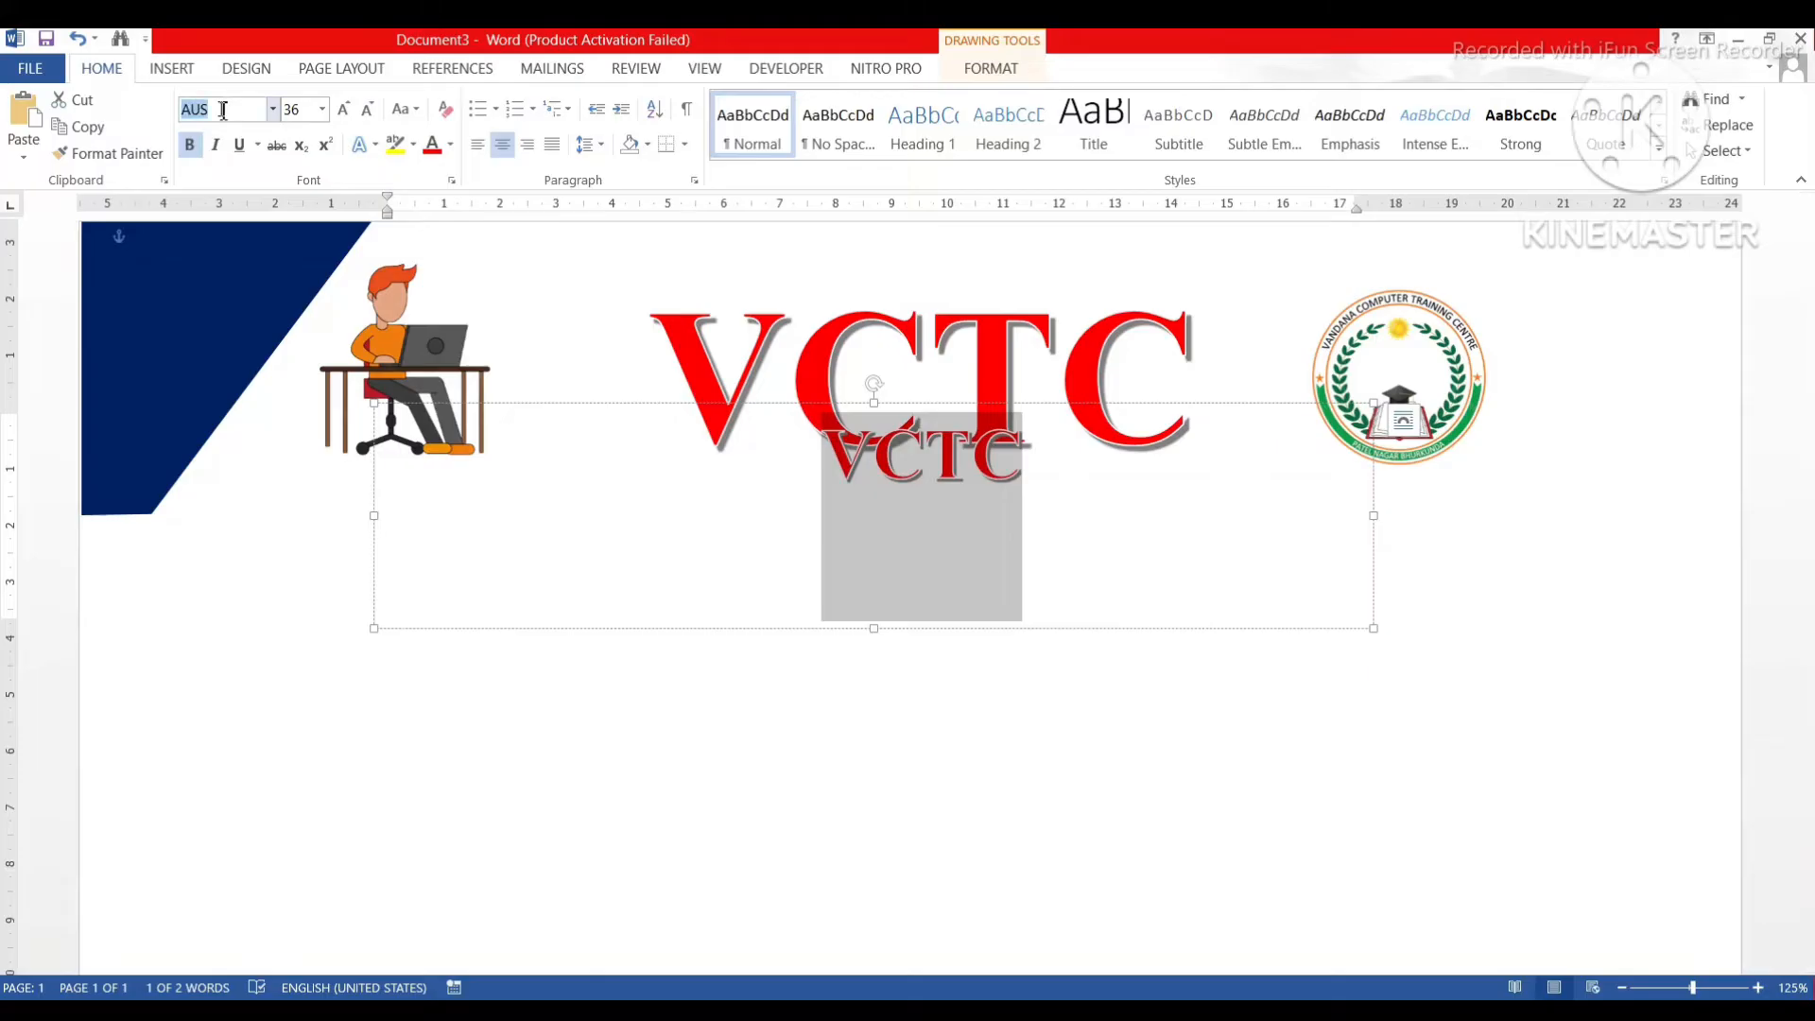
{"action": "type", "text": "Arial Black"}
{"action": "key", "text": "Return"}
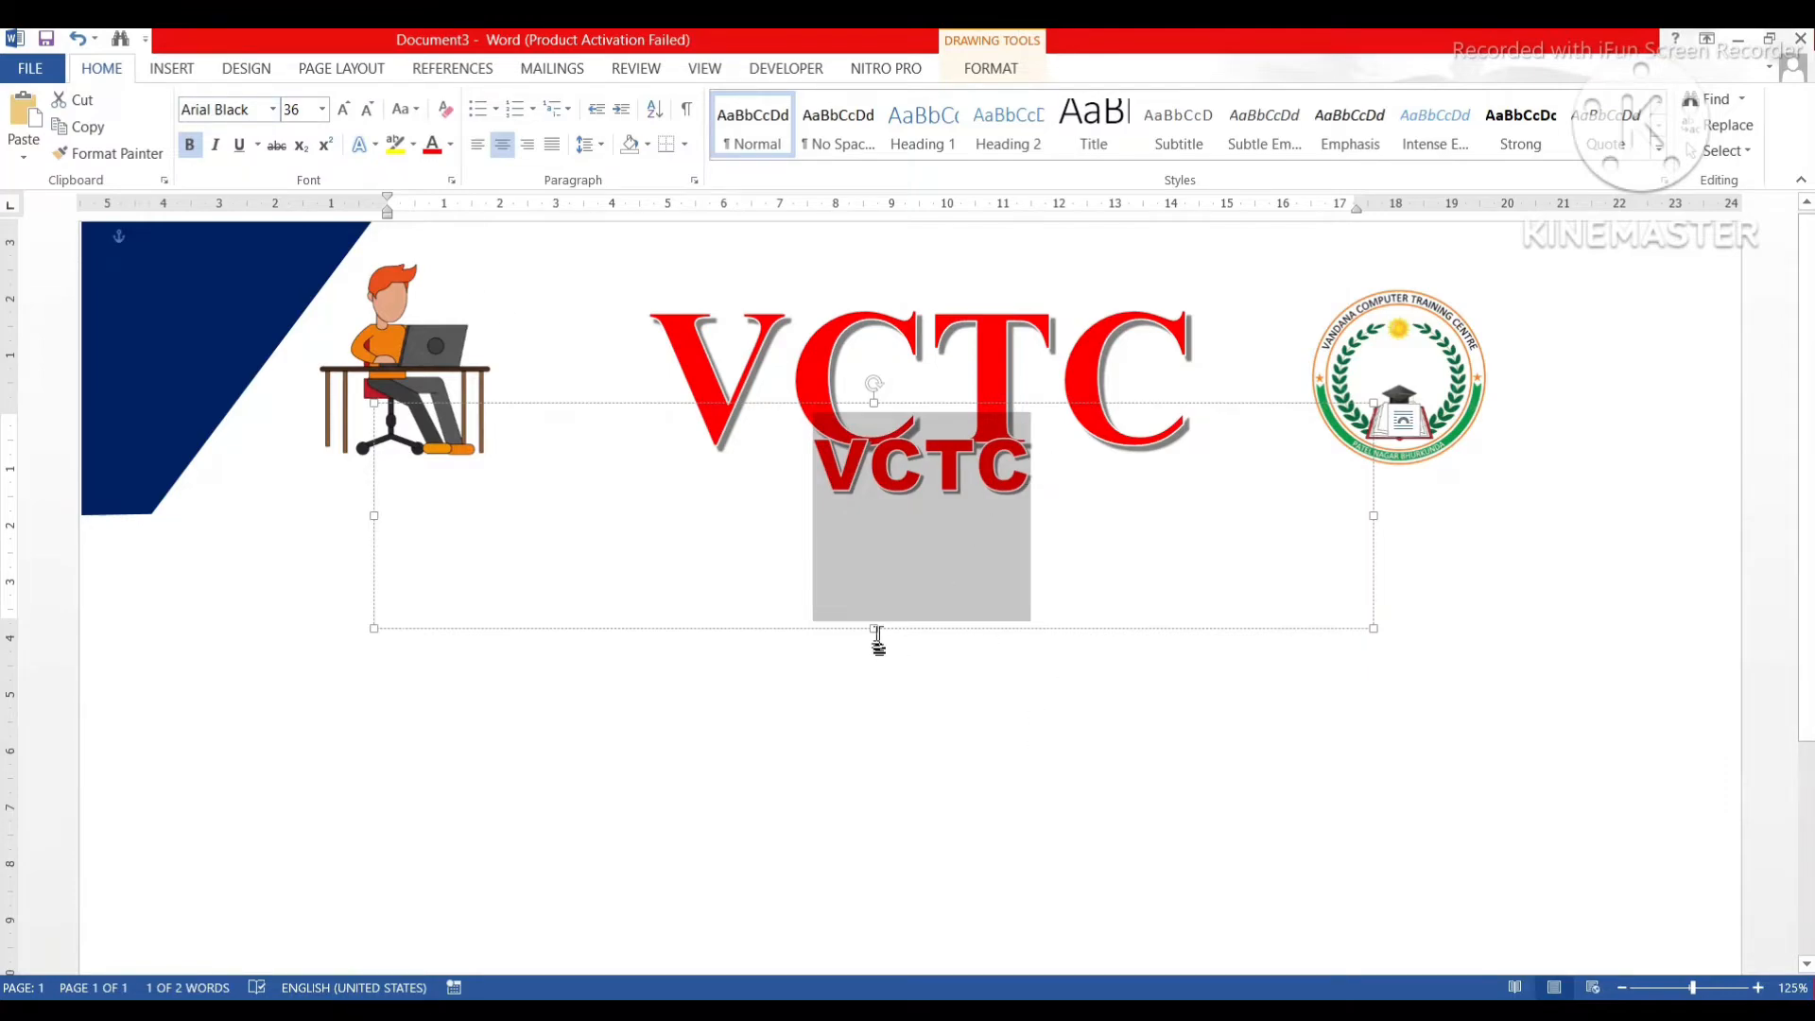
- Shorten the duplicated text box to fit one small line and move it down just below the large VCTC title
{"action": "left_click_drag", "start_coordinate": [874, 629], "coordinate": [879, 507]}
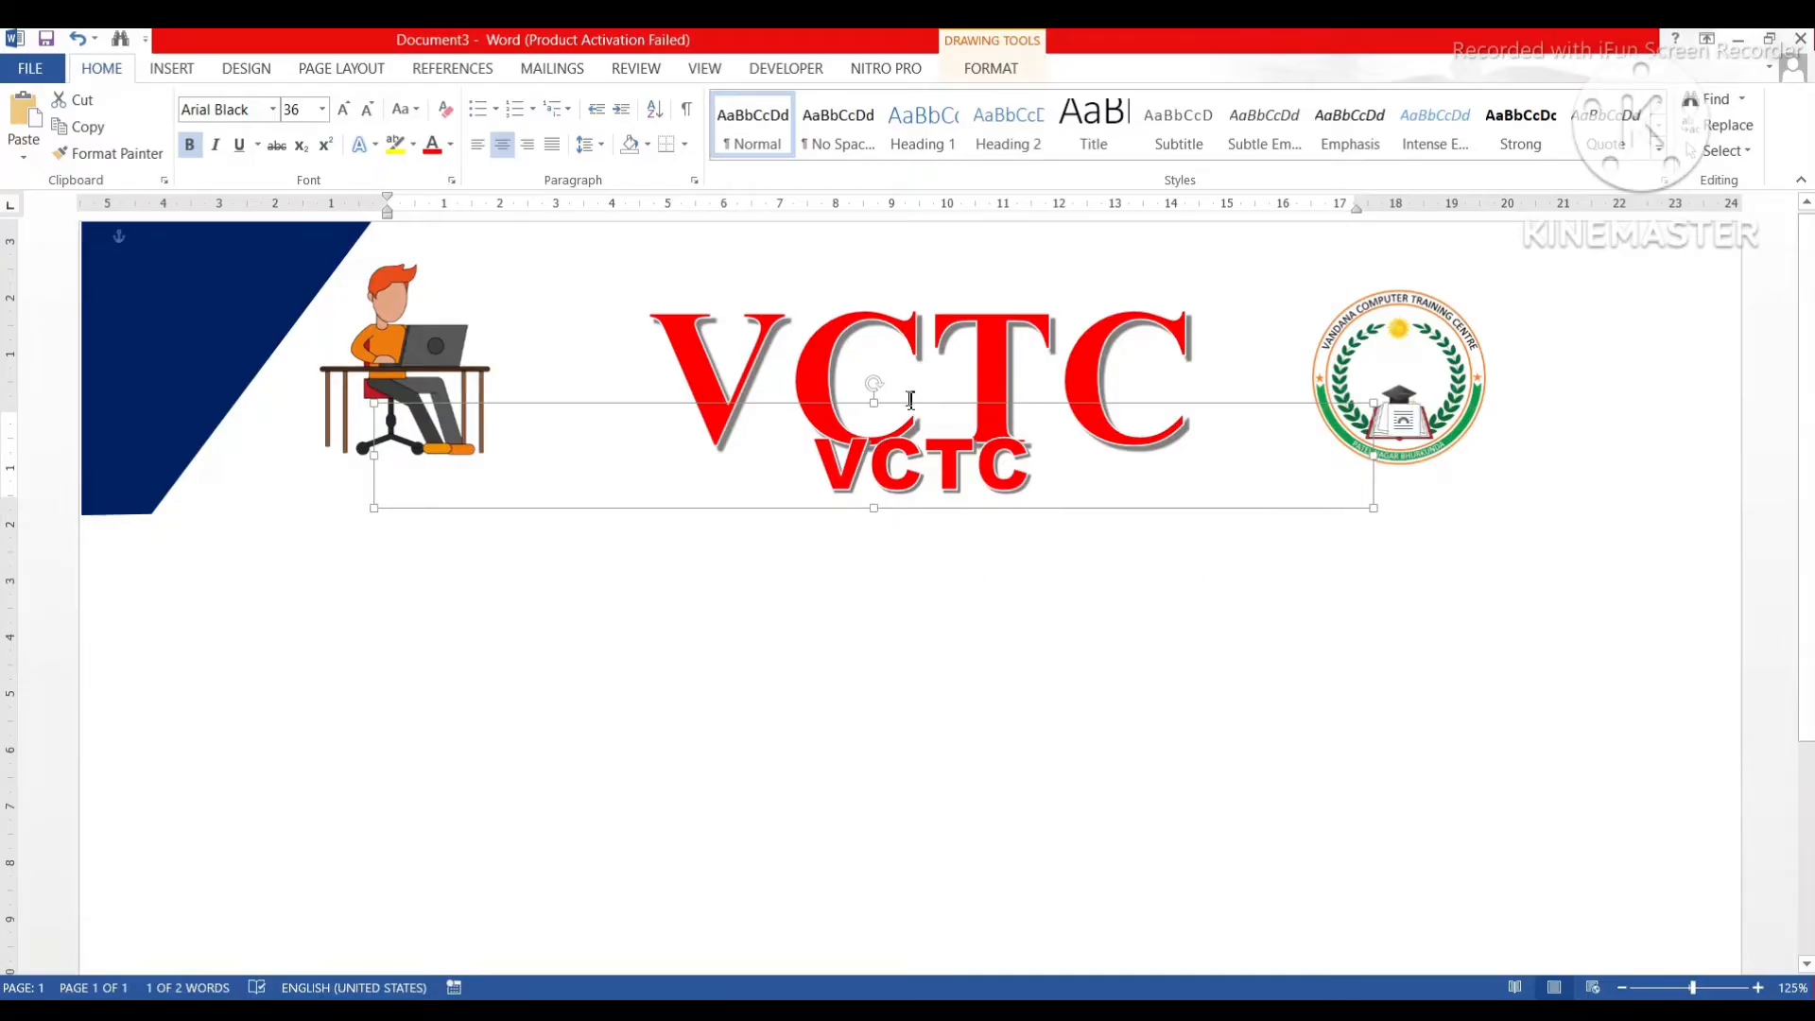
{"action": "left_click_drag", "start_coordinate": [908, 405], "coordinate": [909, 464]}
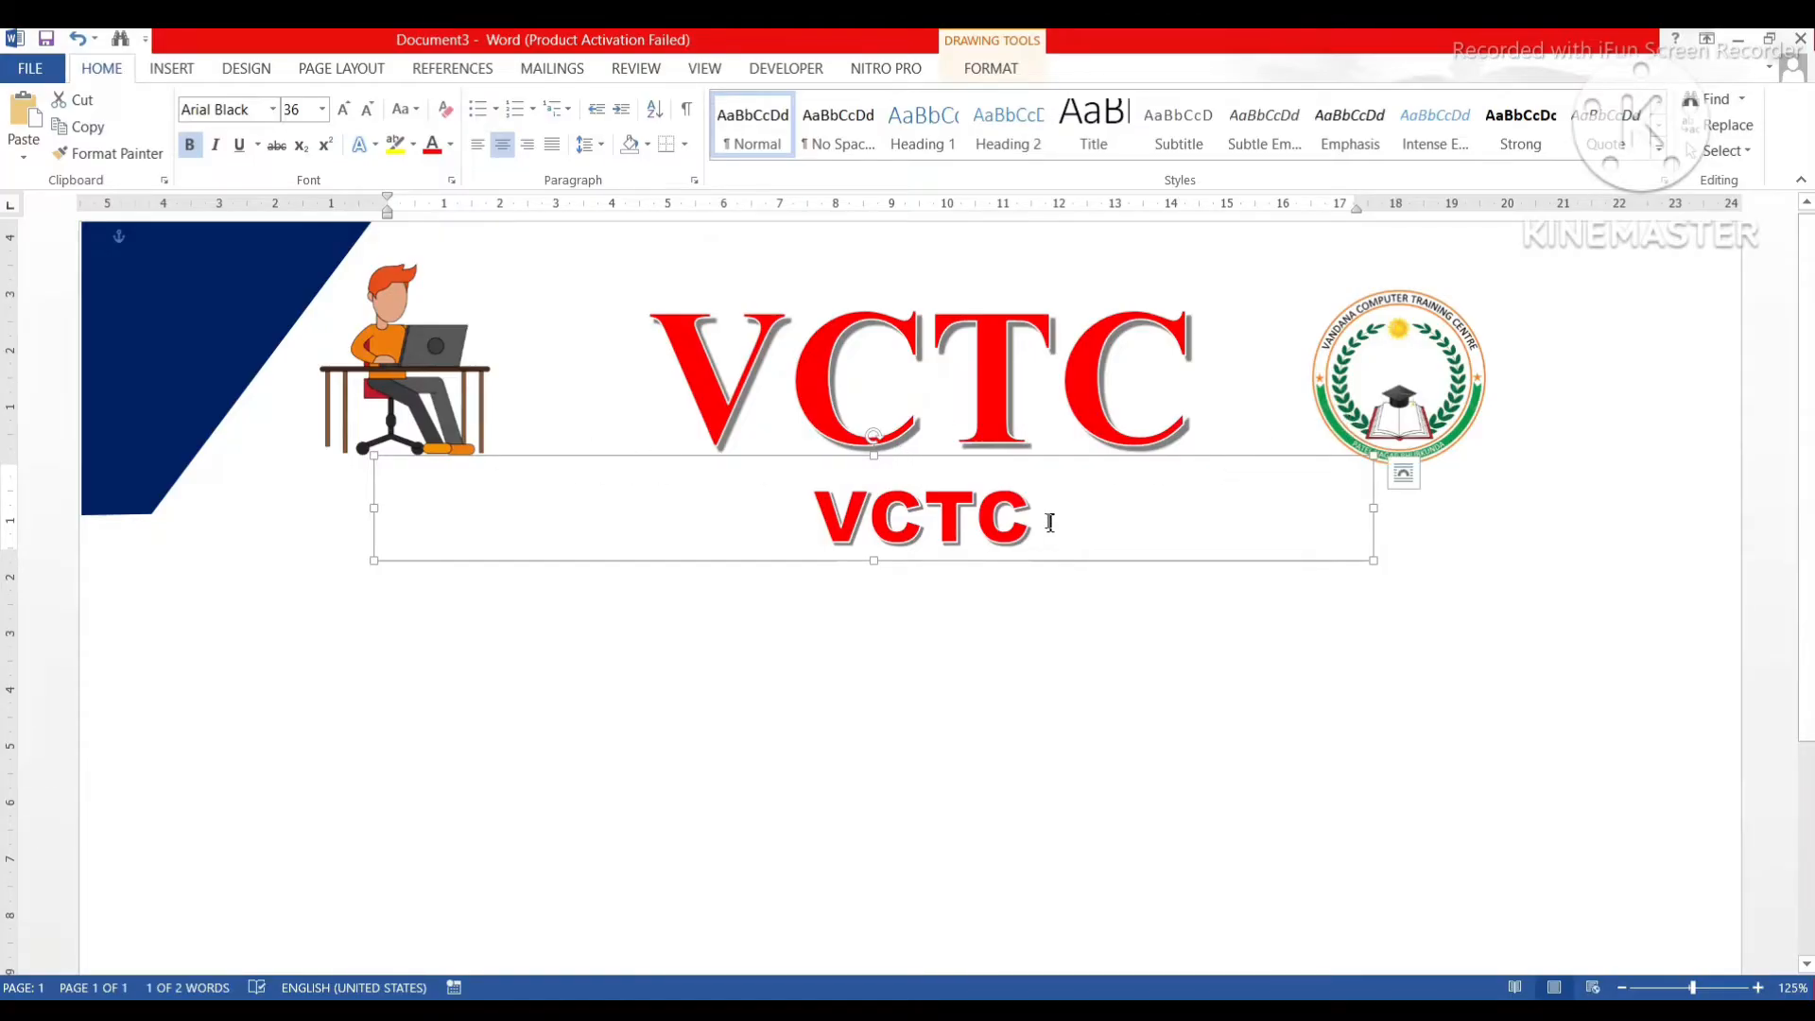
- Replace the duplicated VCTC text with "COMPUTER EDUCATION PVT. LTD" copied from the CAREER OBJECTIVE notes in Notepad
{"action": "left_click_drag", "start_coordinate": [1049, 523], "coordinate": [786, 522]}
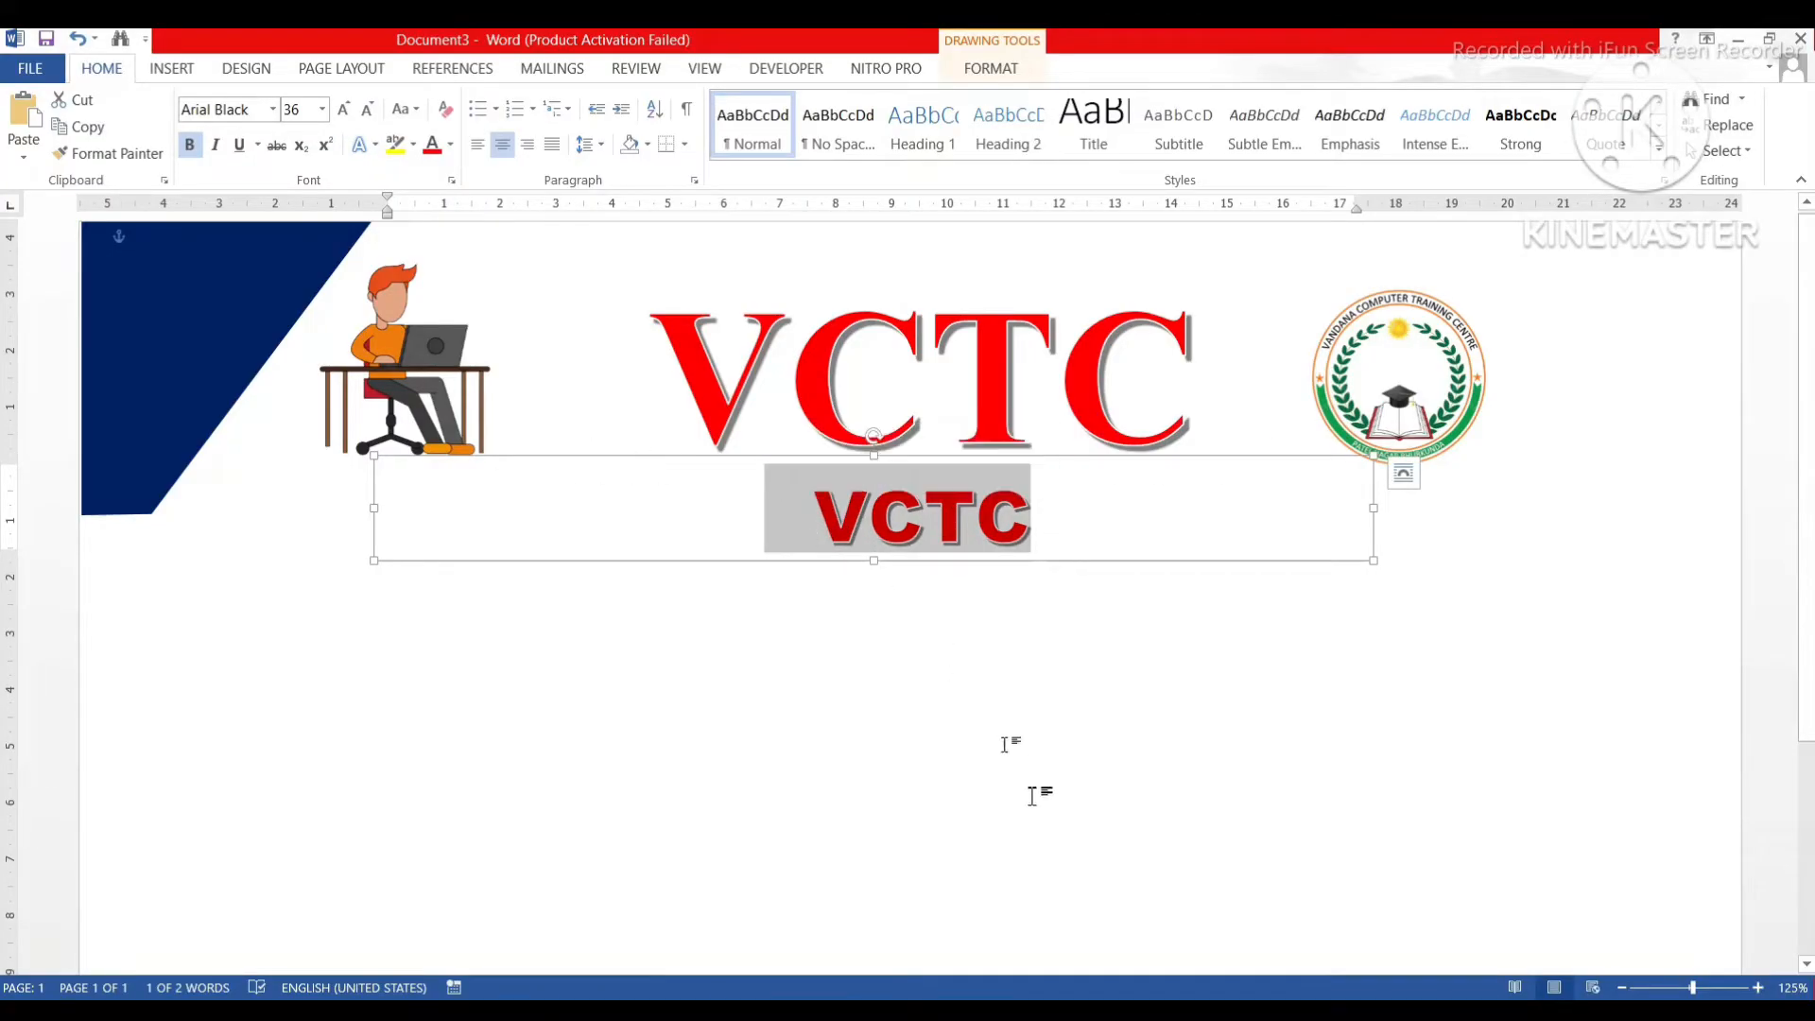
{"action": "left_click", "coordinate": [1275, 1011]}
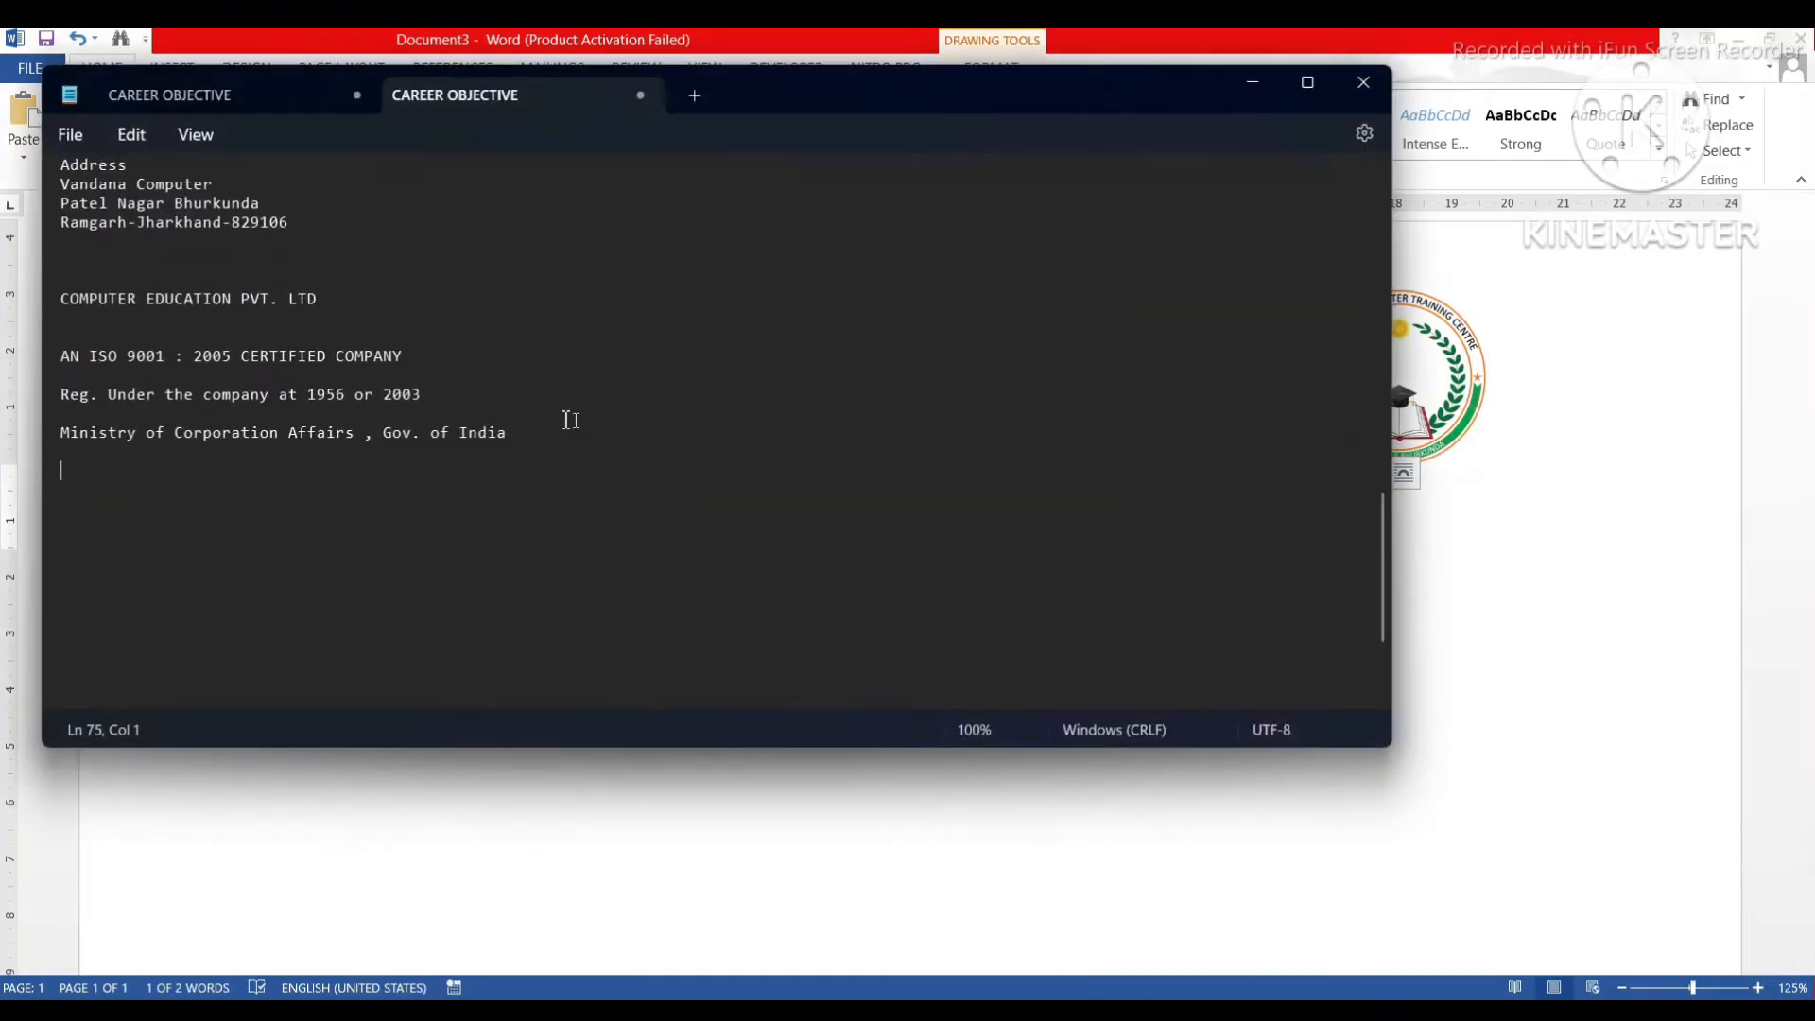
{"action": "left_click_drag", "start_coordinate": [324, 298], "coordinate": [54, 291]}
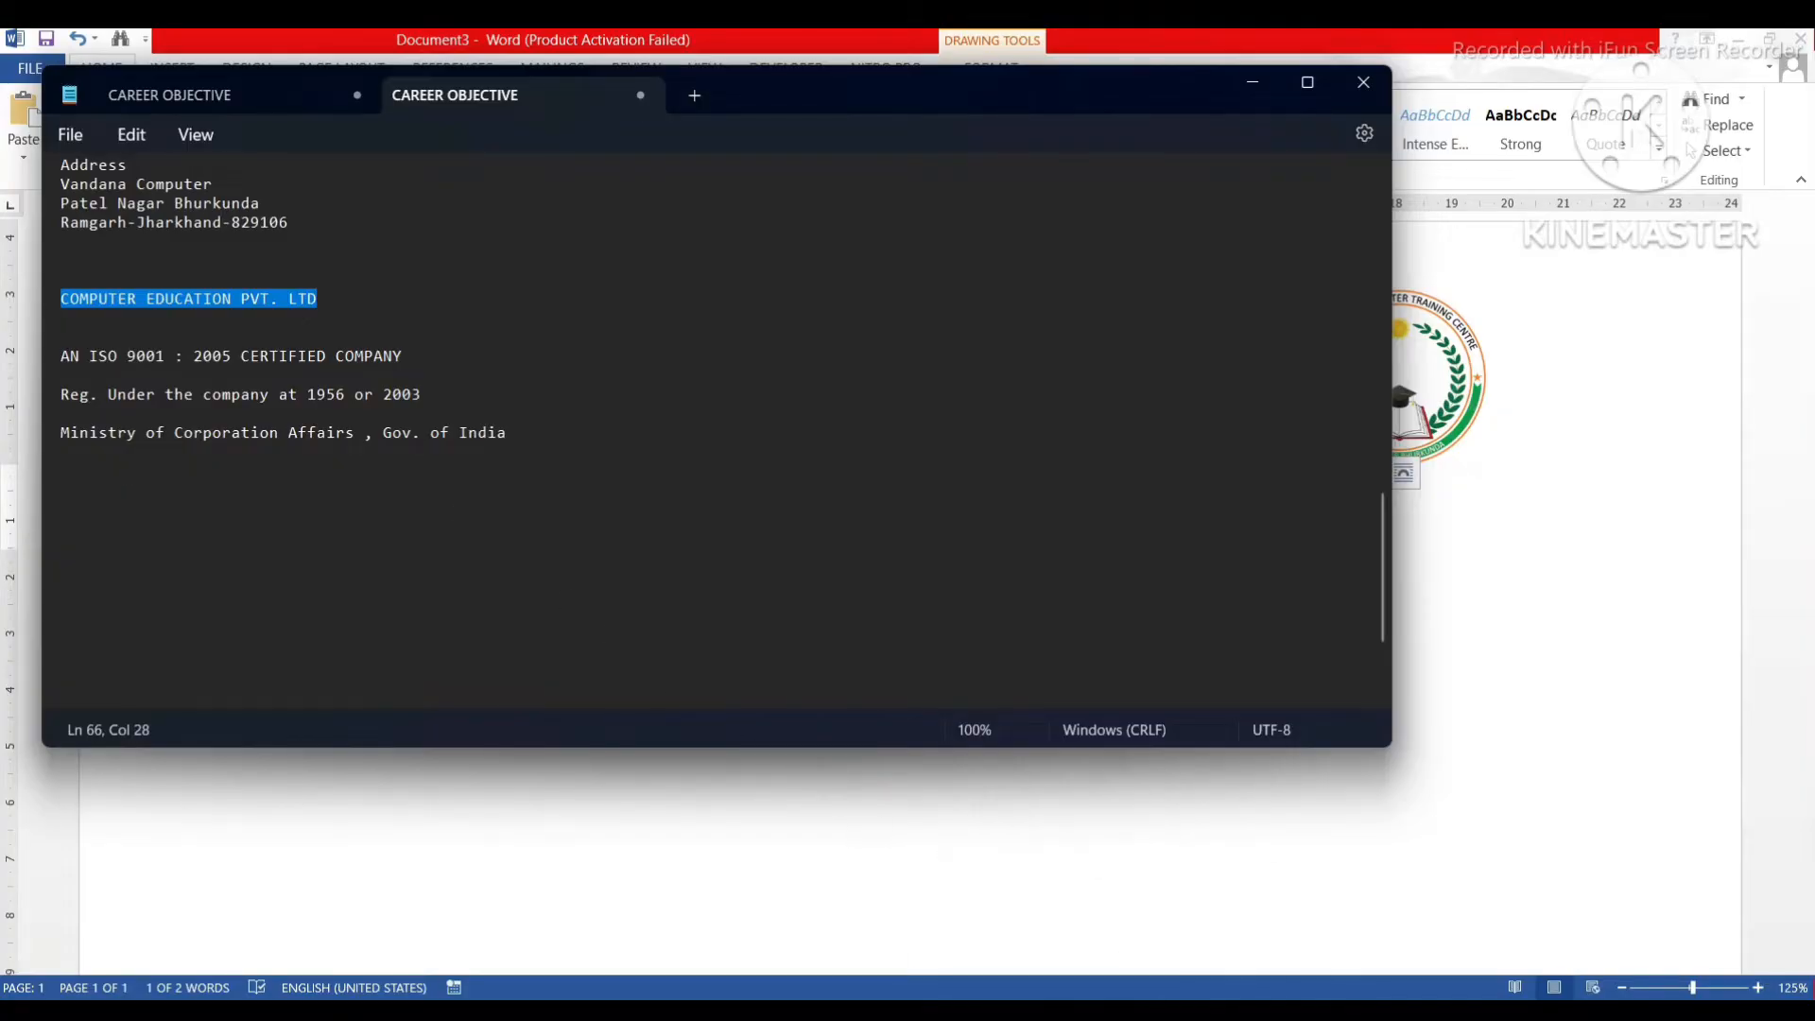
{"action": "left_click", "coordinate": [1013, 1009]}
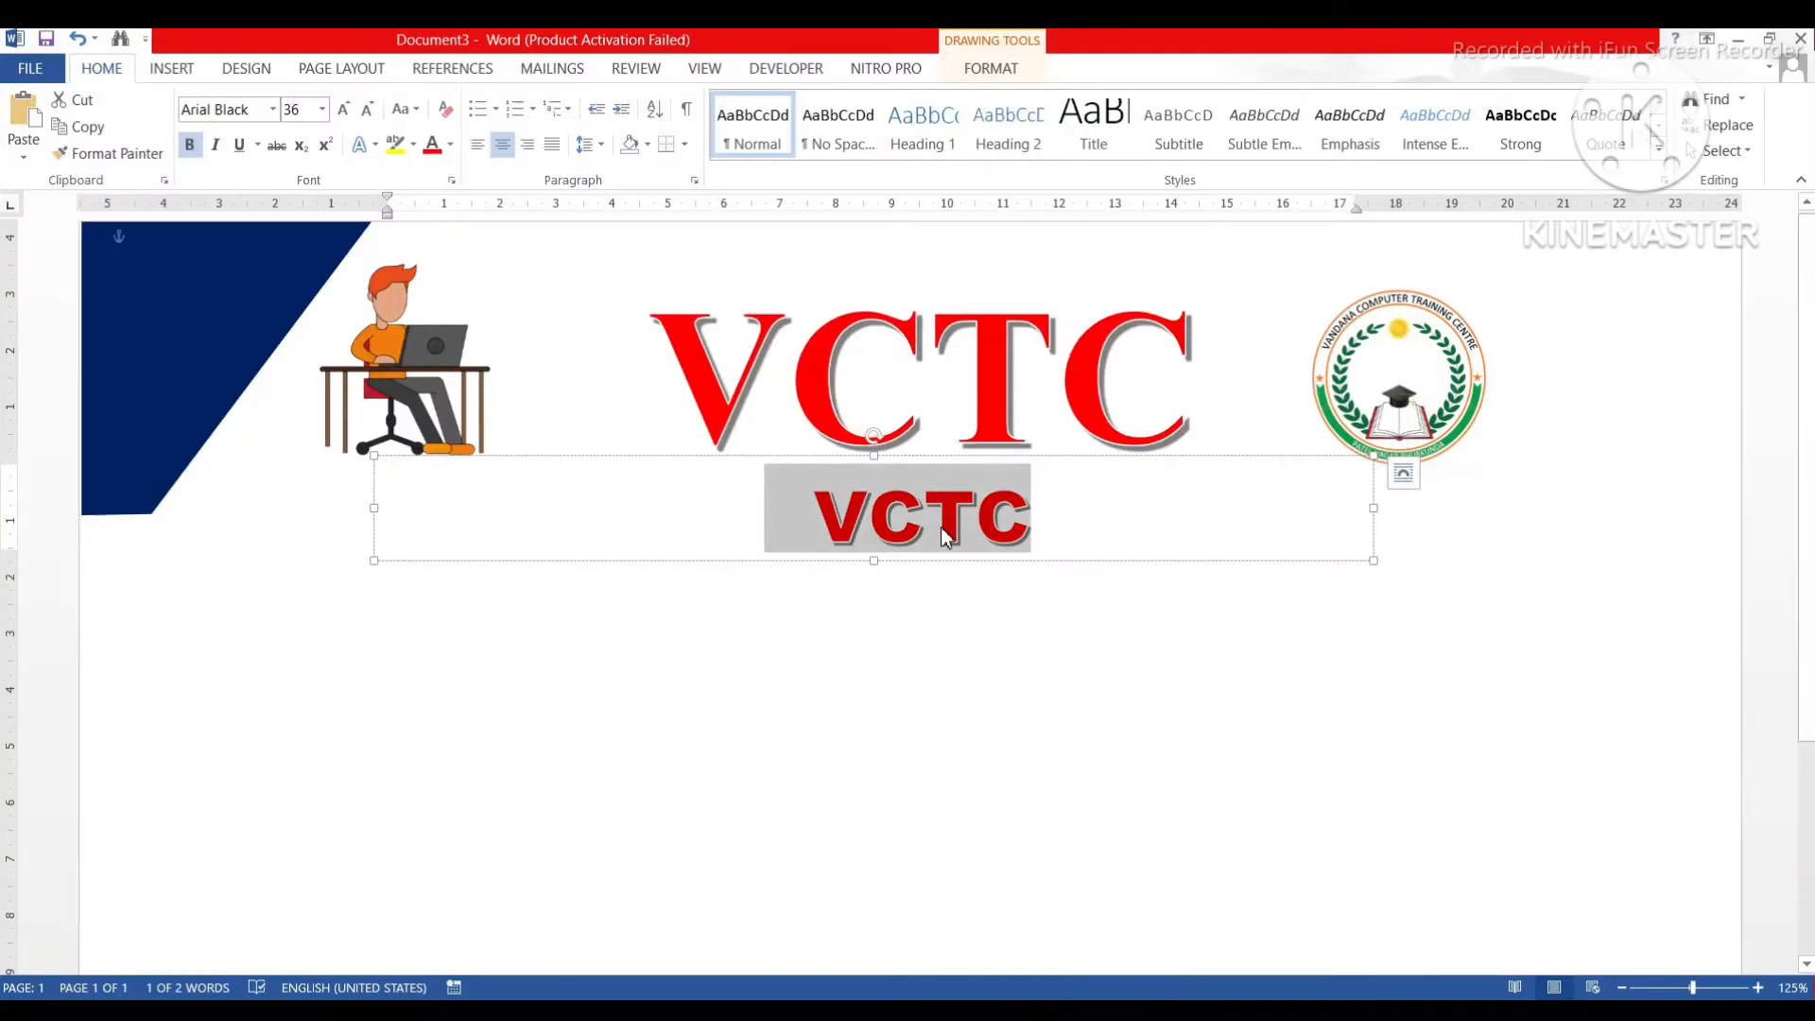
{"action": "type", "text": "COMPUTER EDUCATION PVT. LTD"}
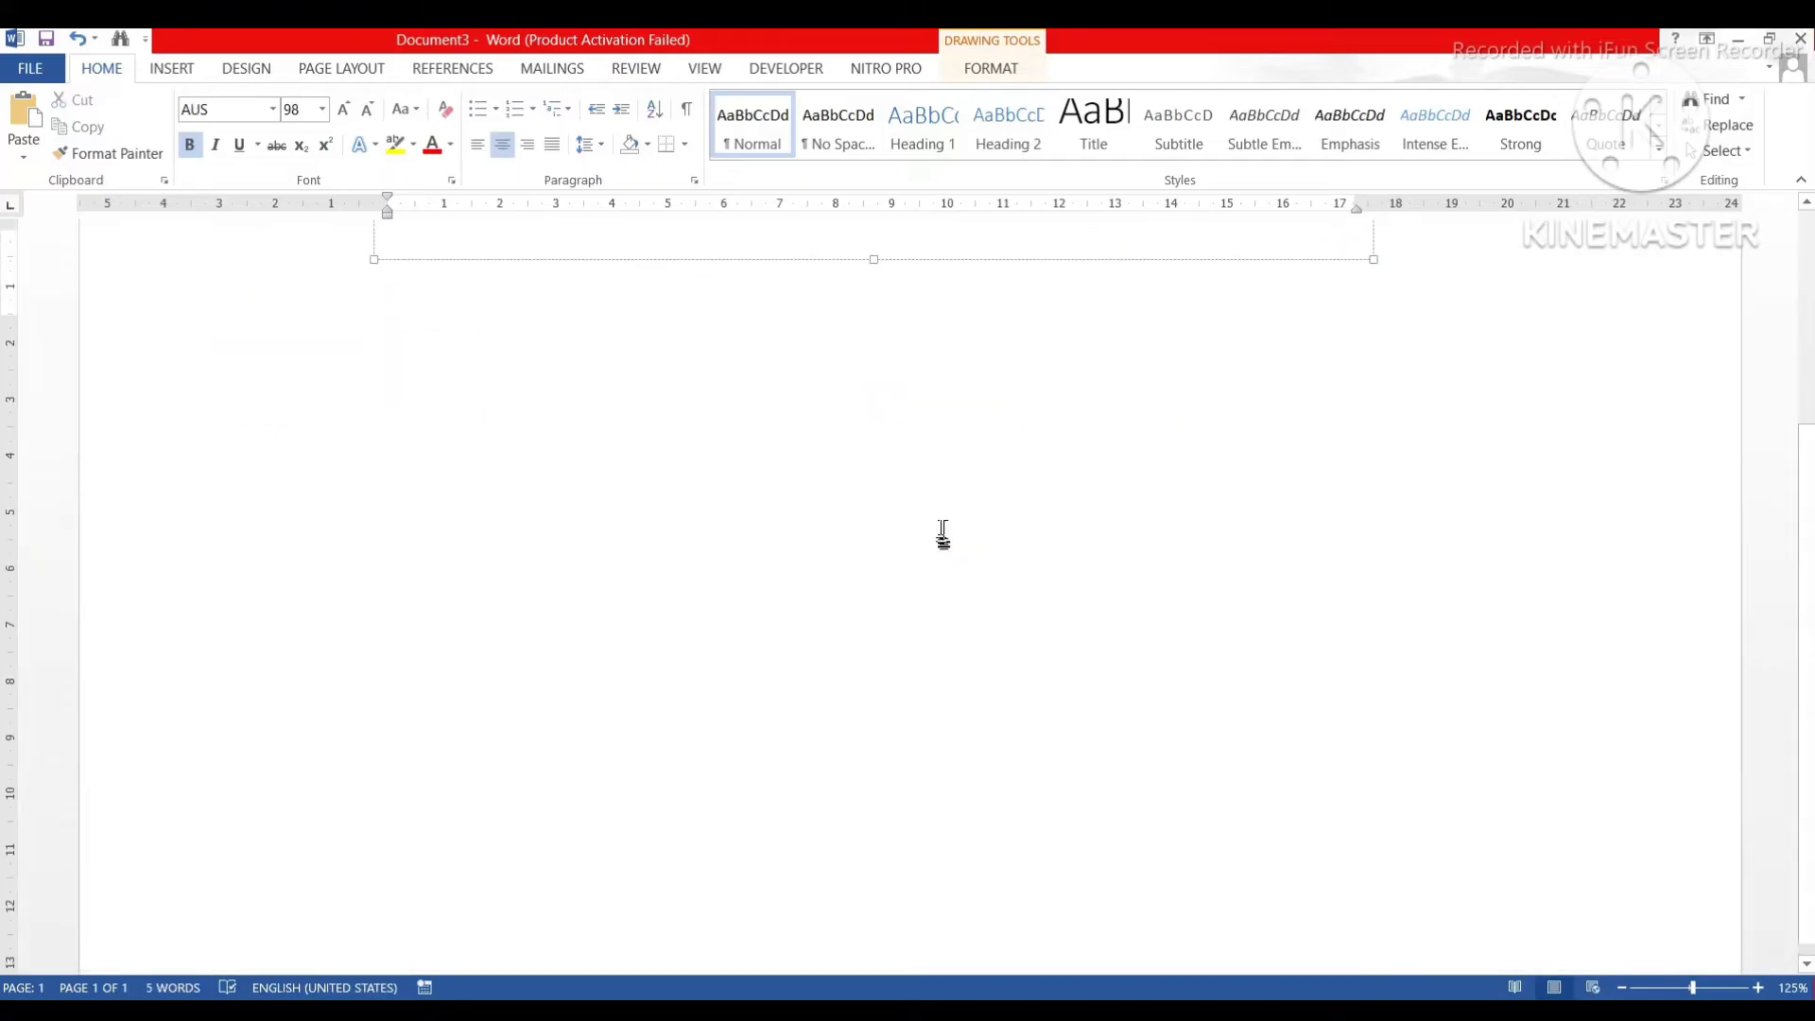
{"action": "scroll", "coordinate": [942, 535], "scroll_direction": "up", "scroll_amount": 3}
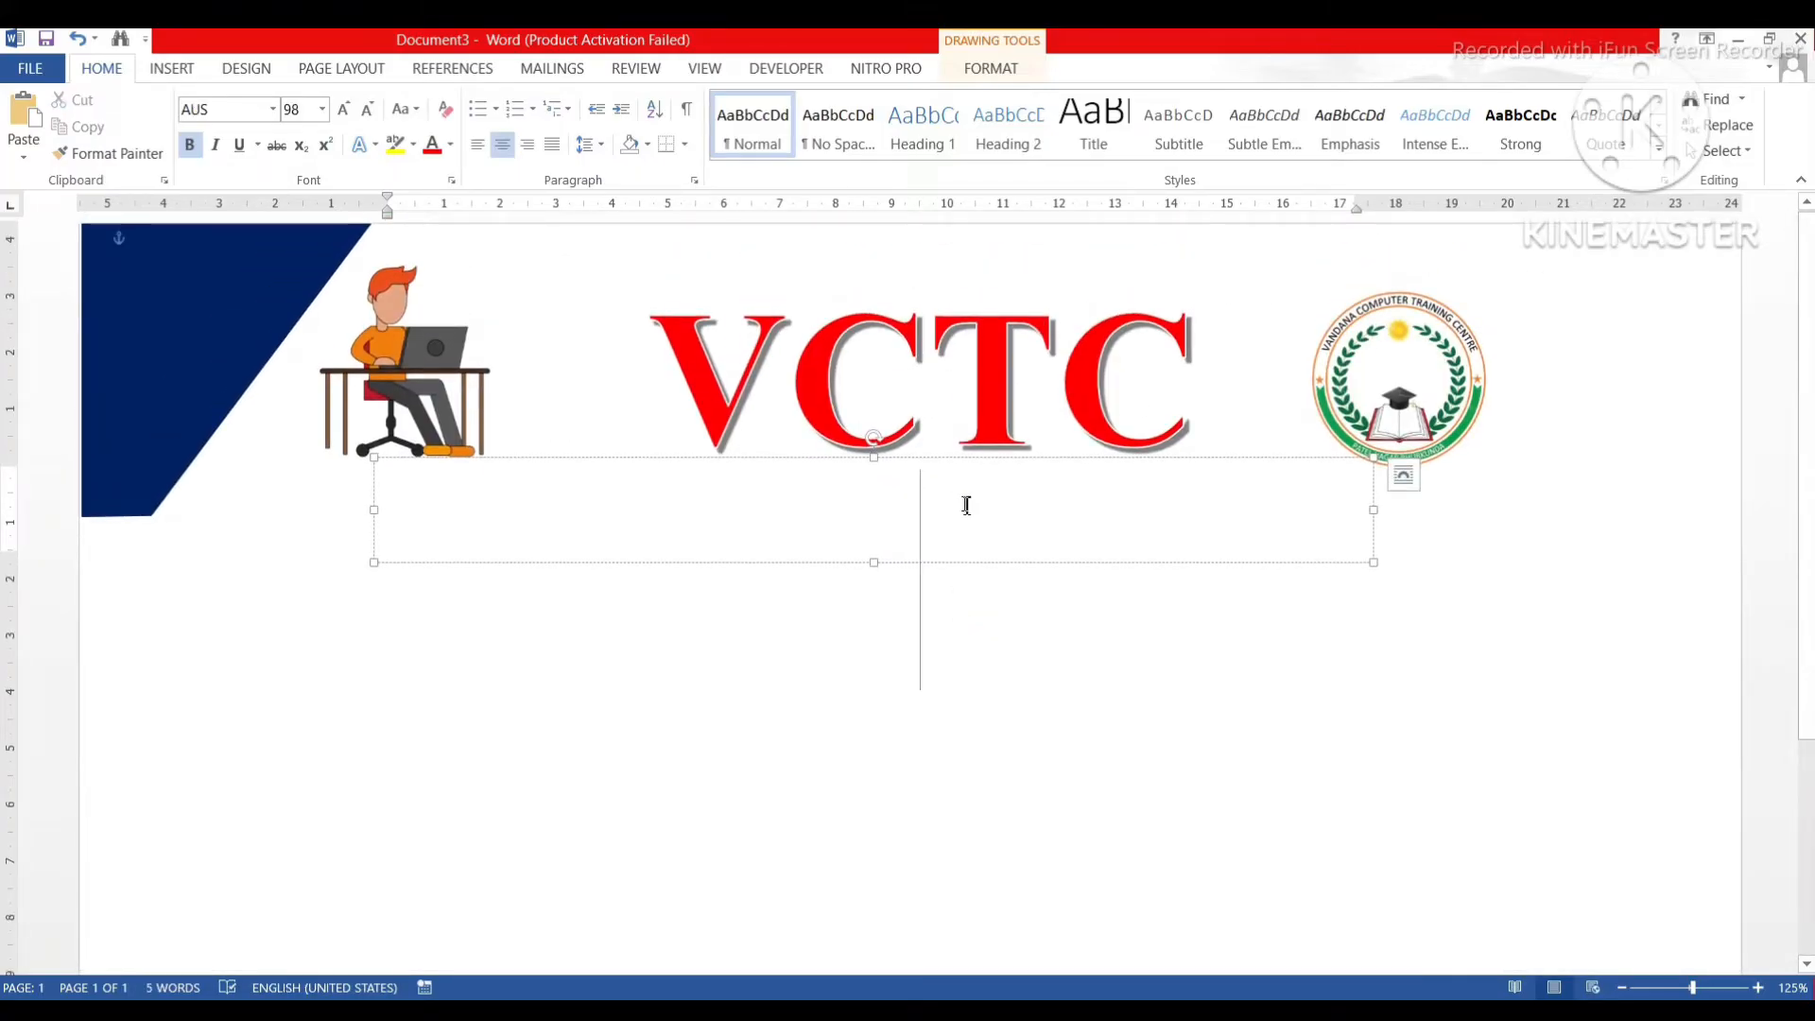
- Format the COMPUTER EDUCATION PVT. LTD line in Arial Black at size 24 so it fits on one line
{"action": "key", "text": "ctrl+a"}
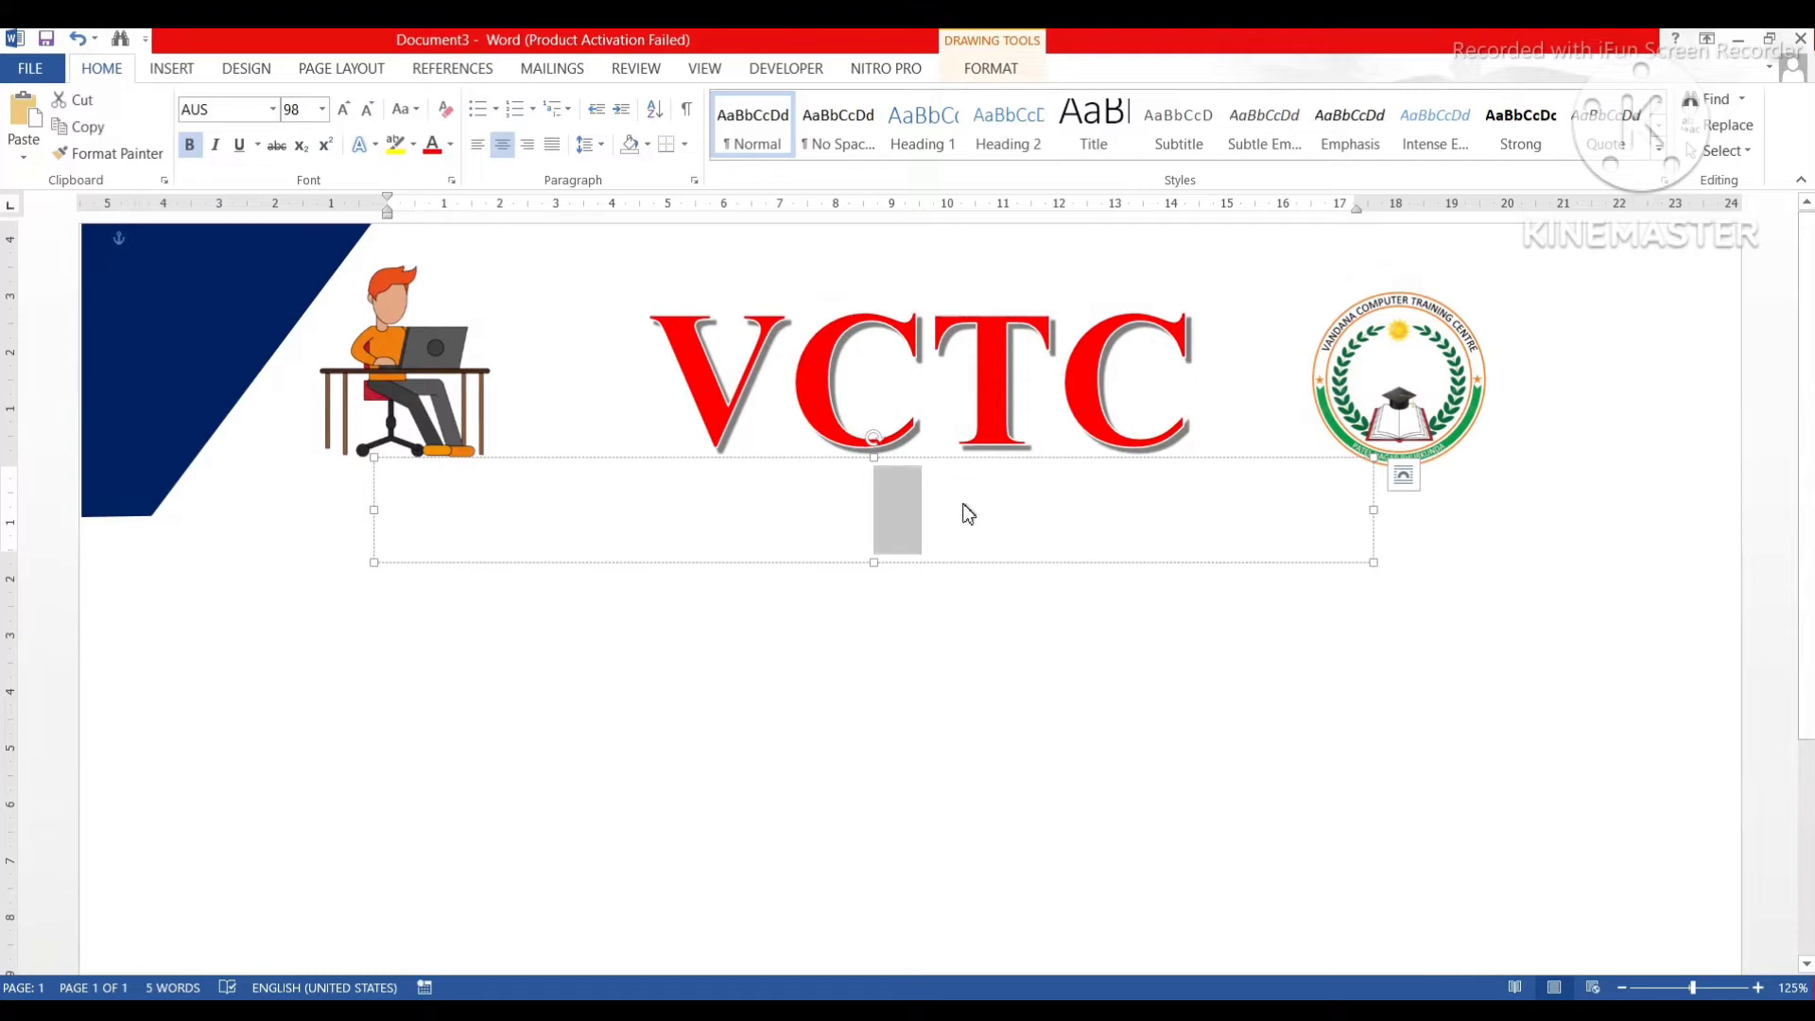
{"action": "left_click", "coordinate": [309, 110]}
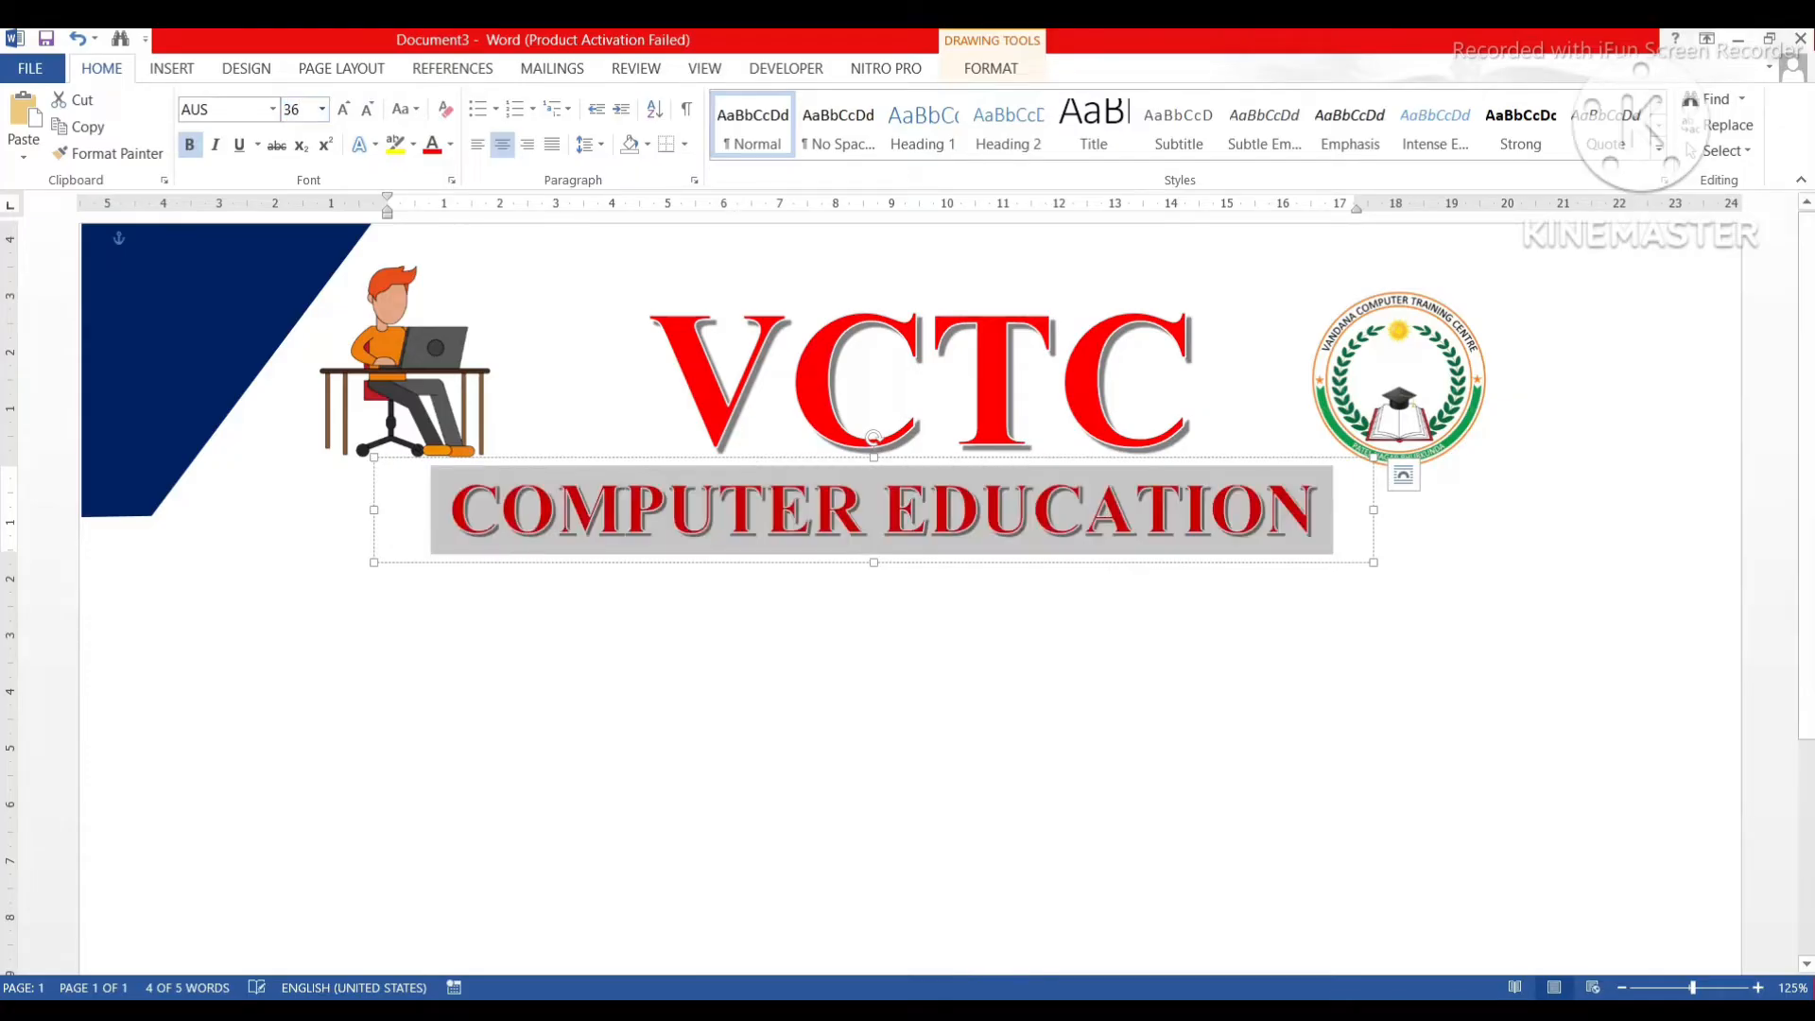
{"action": "left_click", "coordinate": [231, 107]}
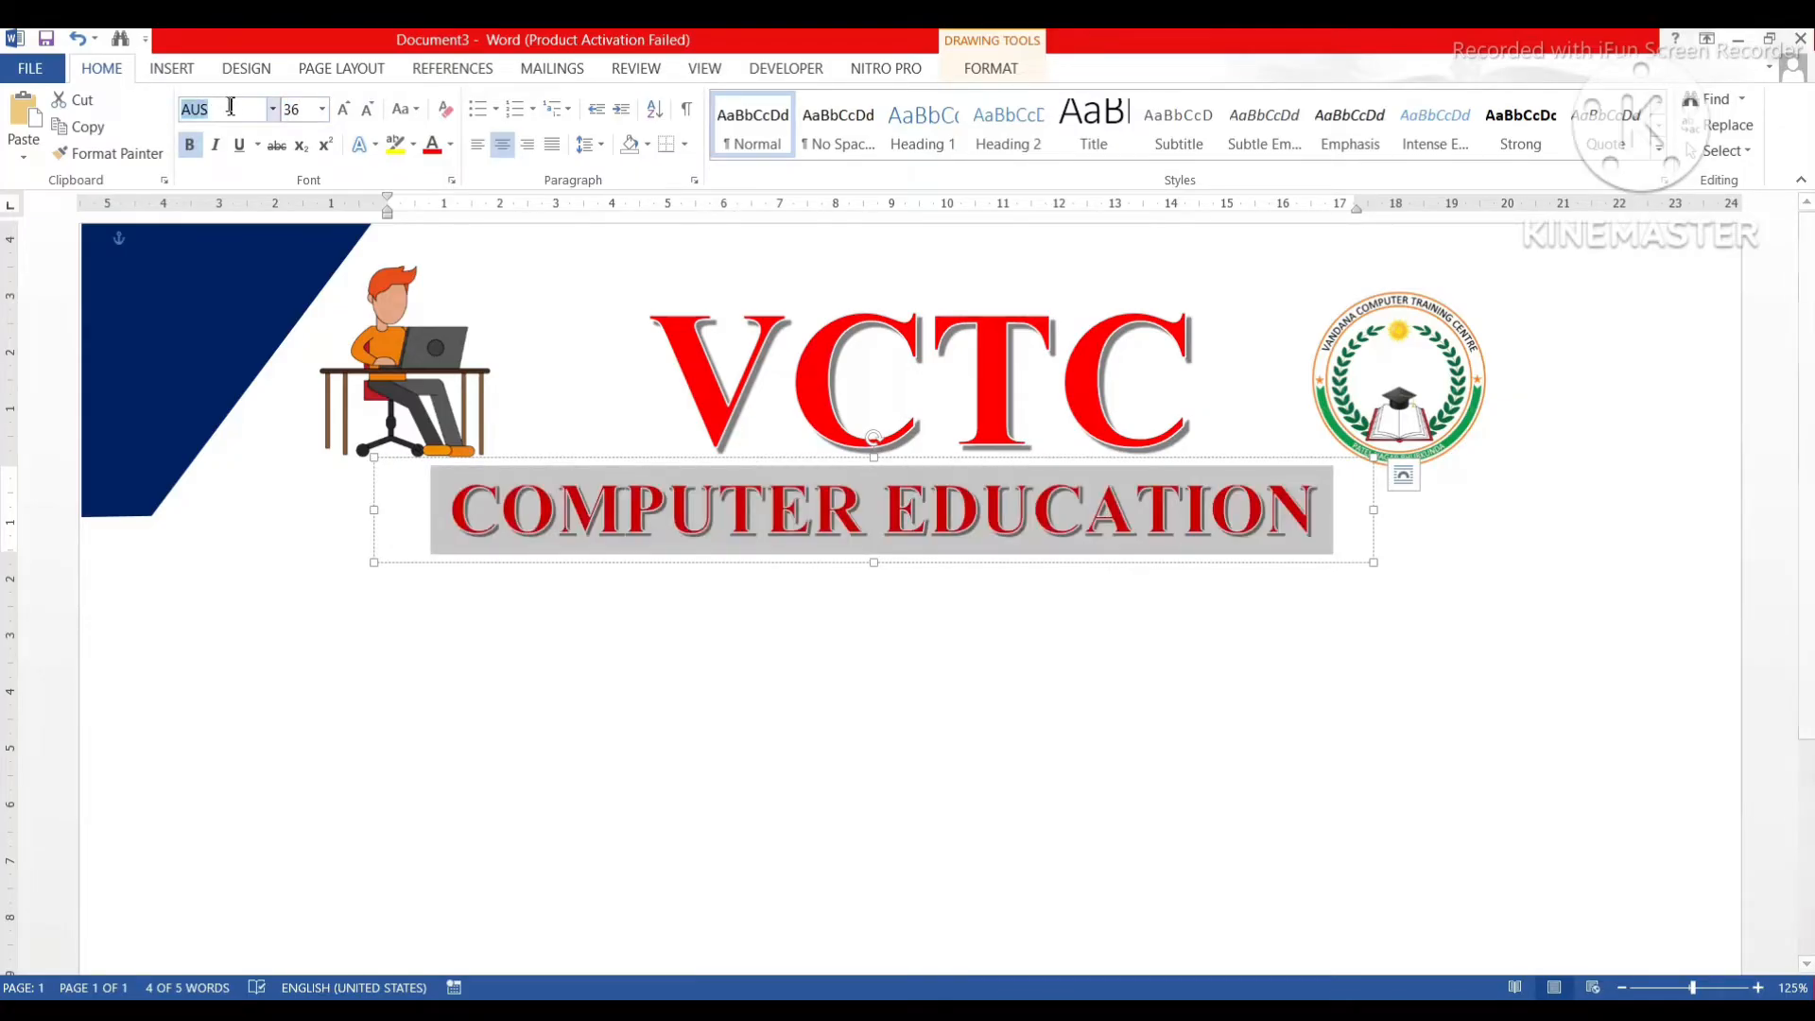
{"action": "type", "text": "A"}
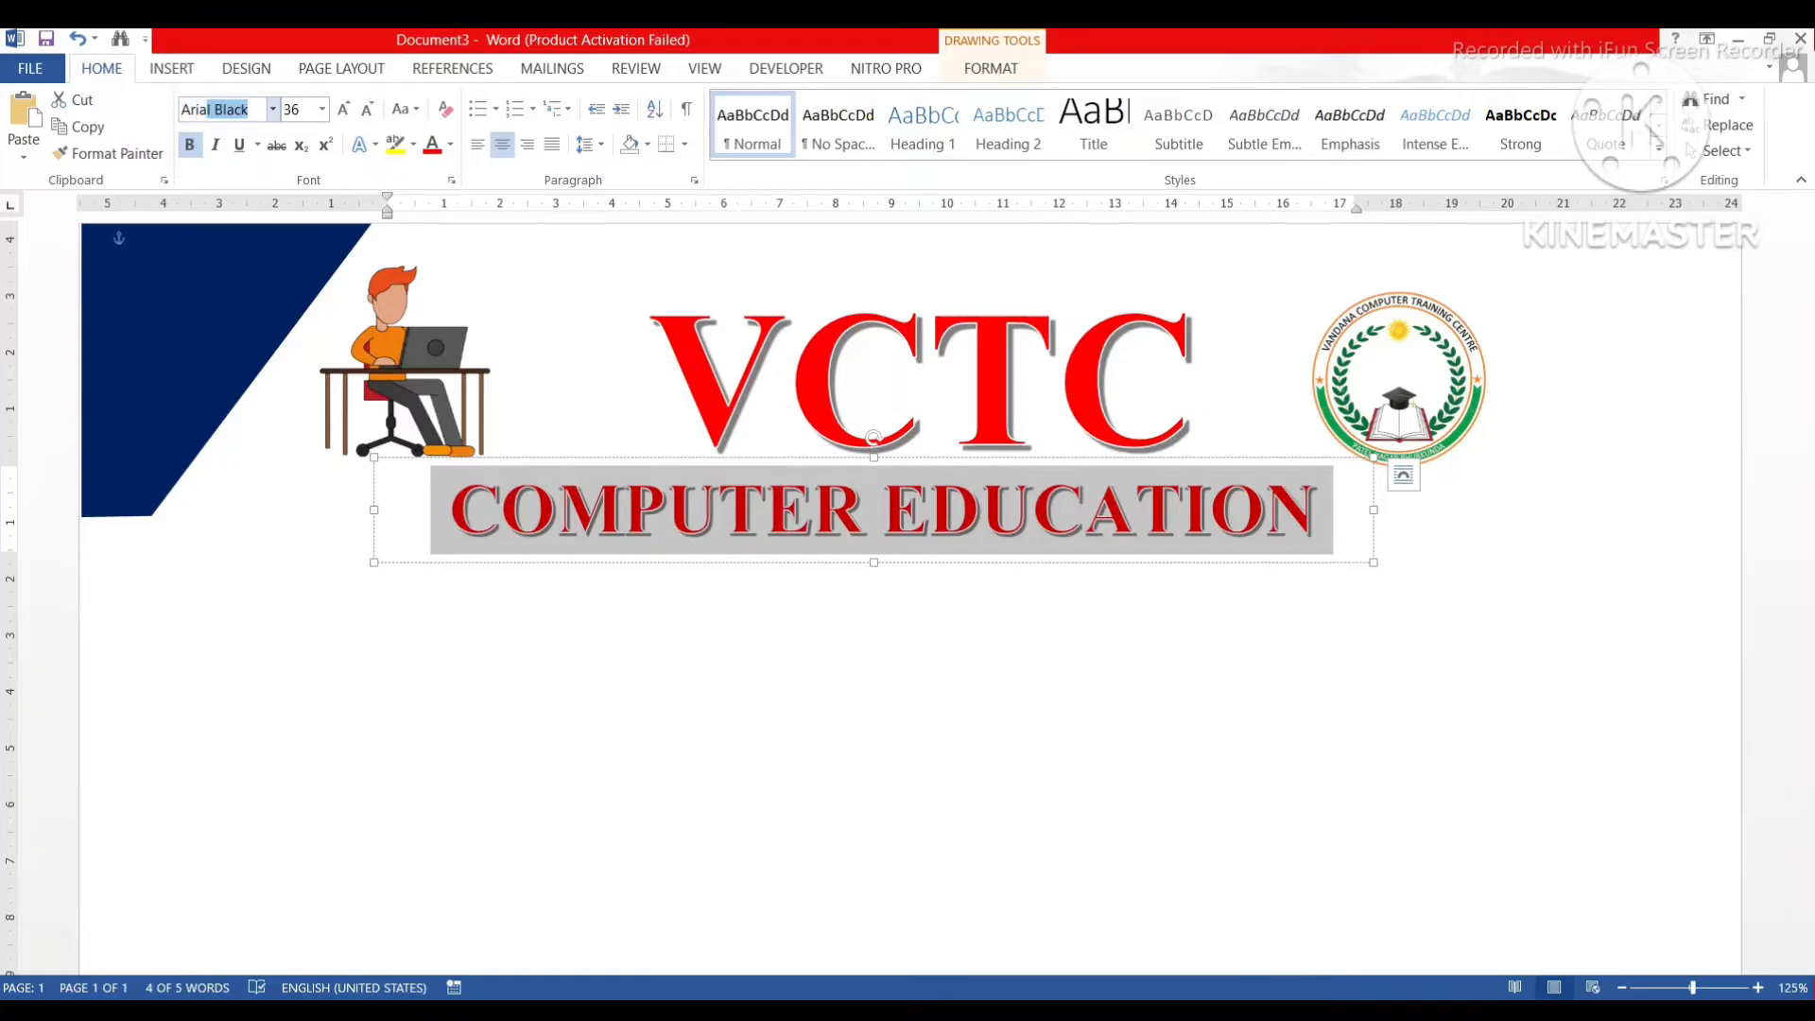
{"action": "type", "text": "ria"}
{"action": "key", "text": "Return"}
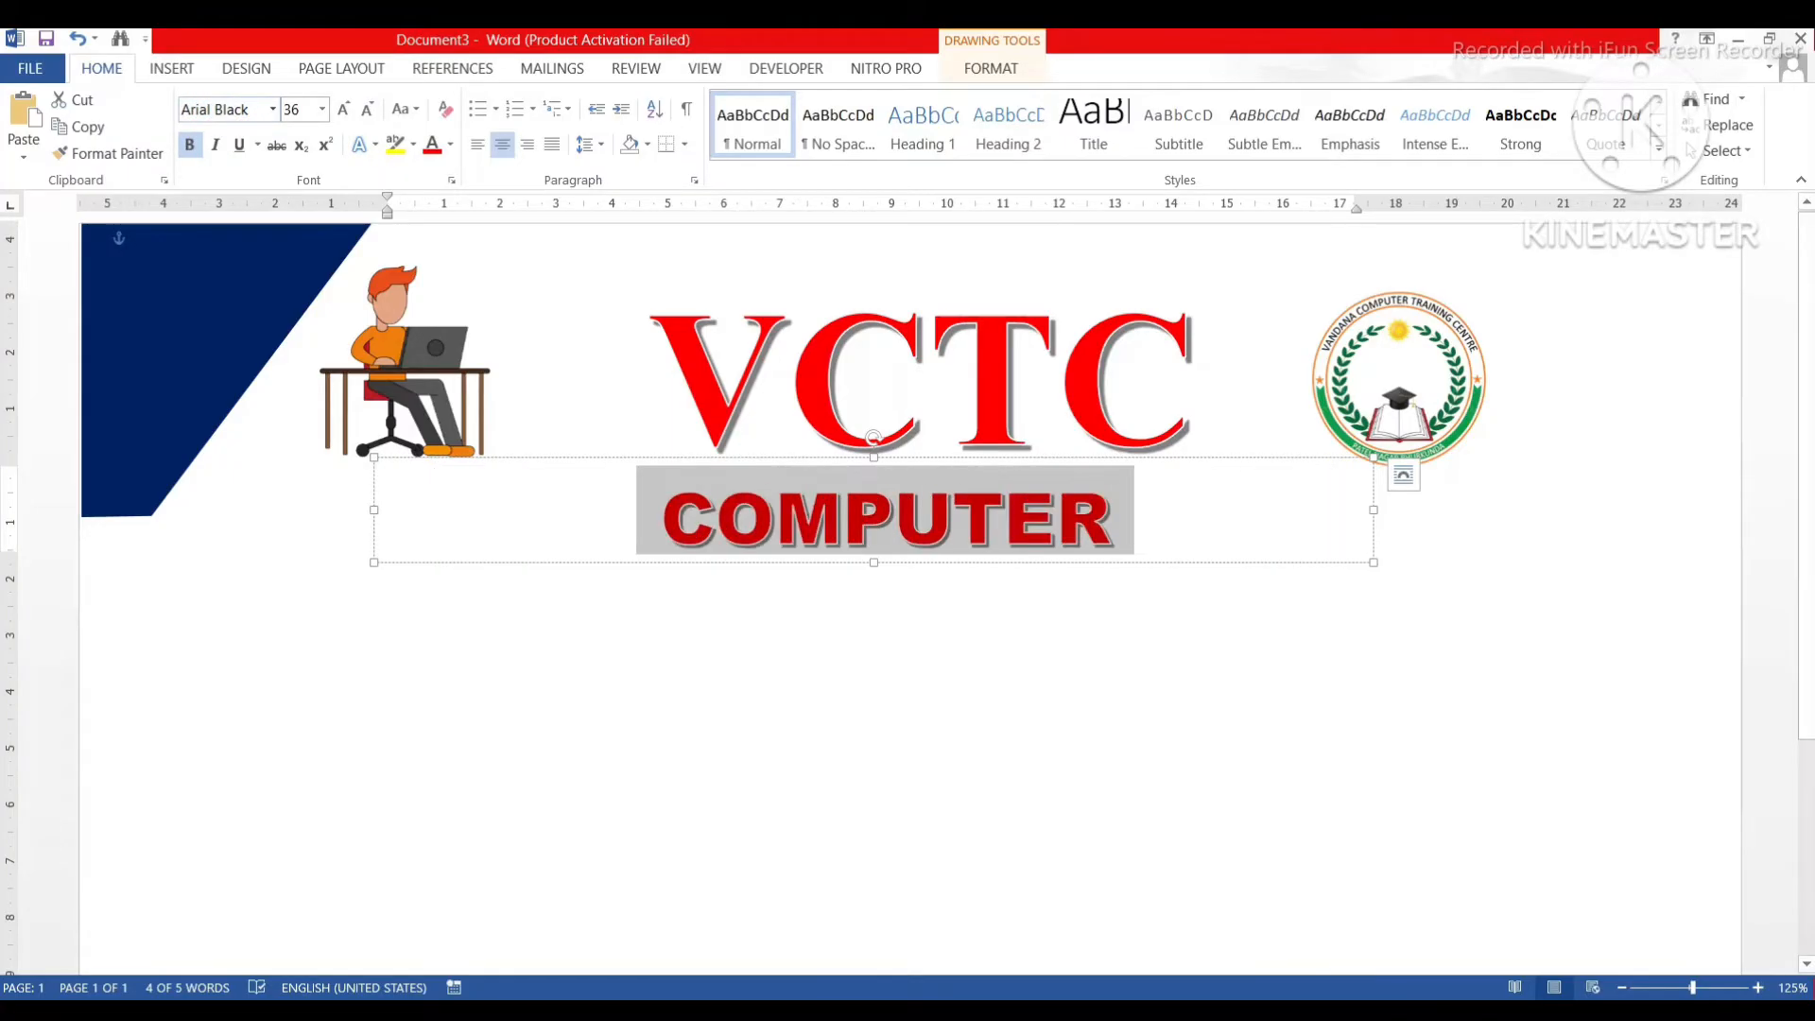
{"action": "left_click", "coordinate": [311, 115]}
{"action": "type", "text": "30"}
{"action": "key", "text": "Return"}
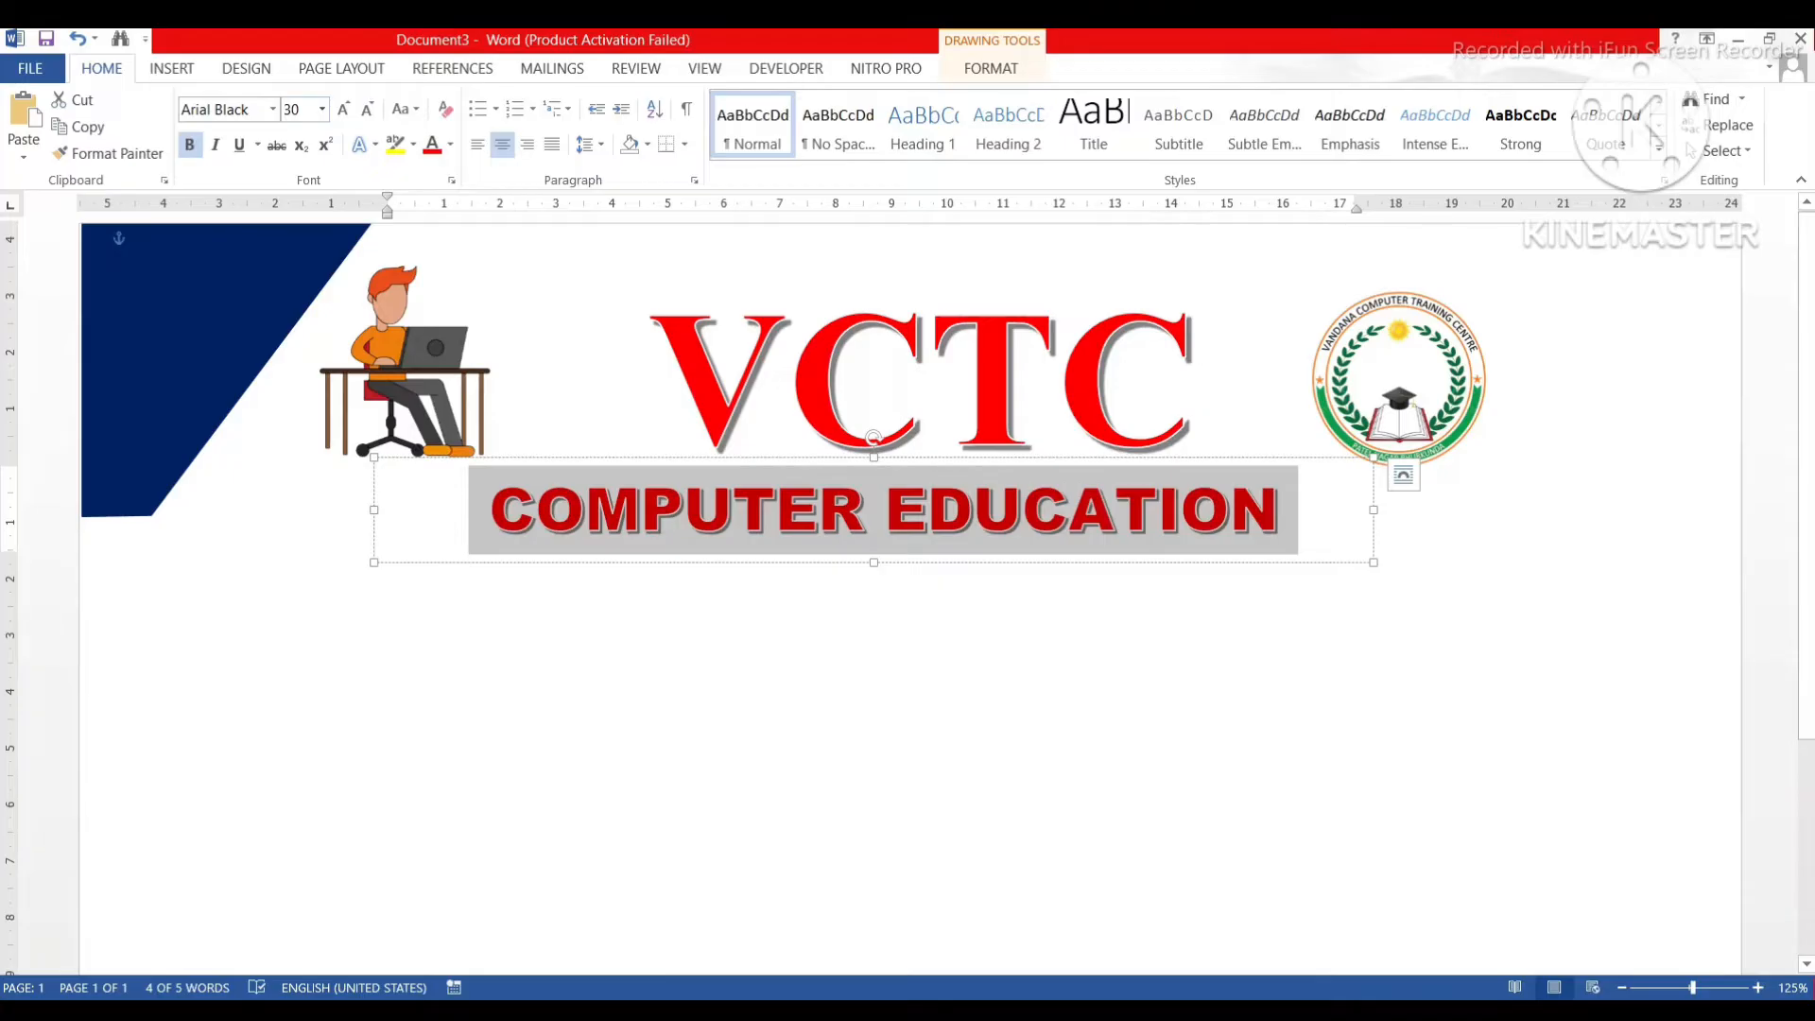
{"action": "key", "text": "ctrl+shift+comma"}
{"action": "key", "text": "ctrl+shift+comma"}
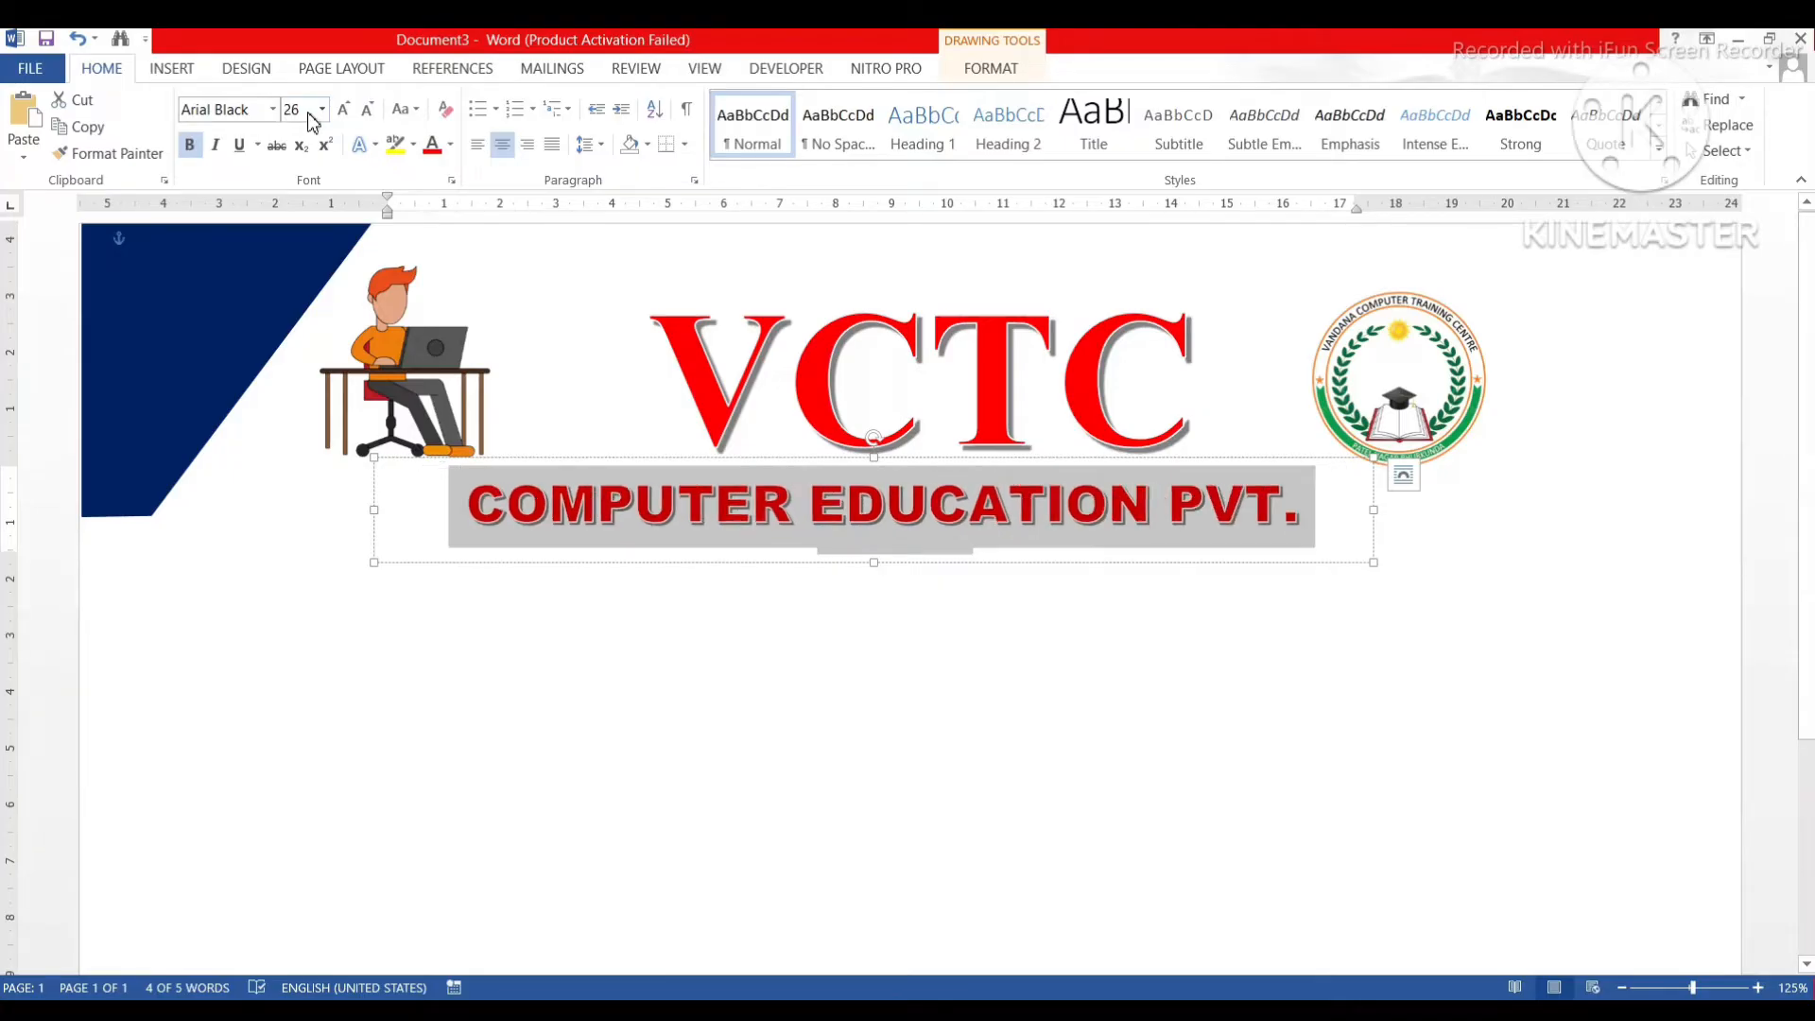
{"action": "key", "text": "ctrl+shift+comma"}
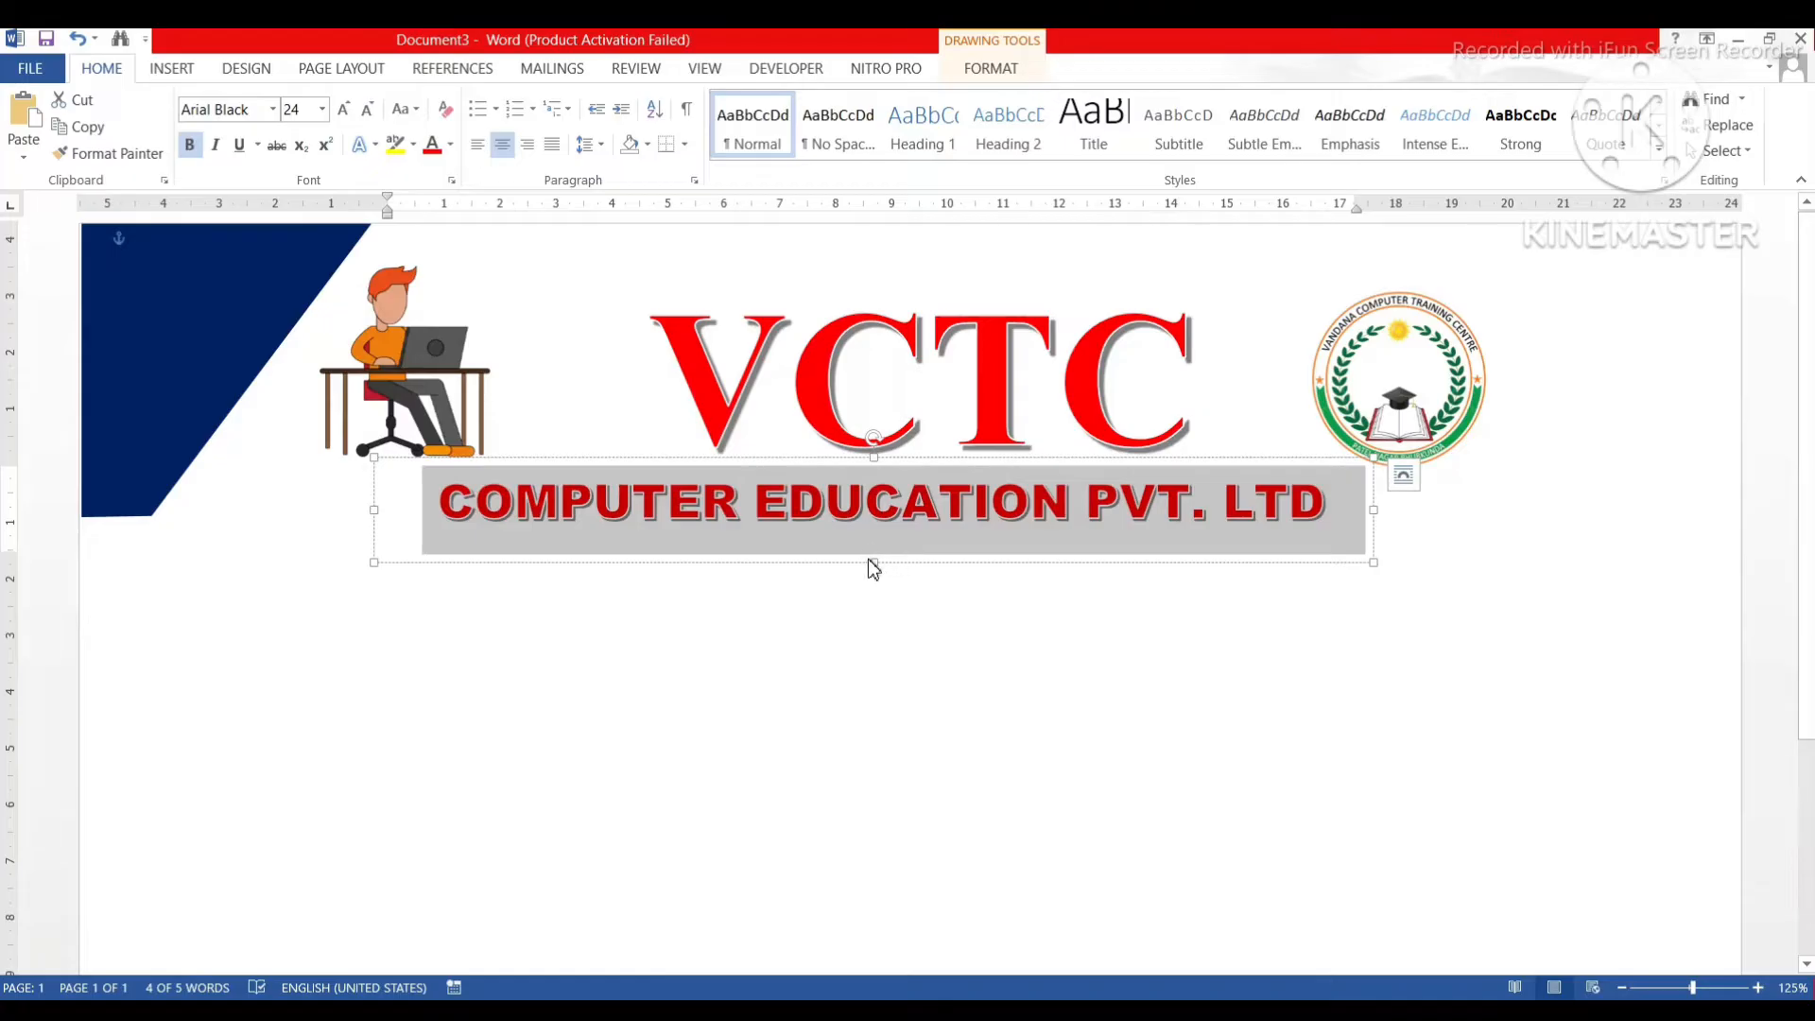
- Shorten the subtitle text box slightly from its lower edge and shift it right to centre it under the VCTC title
{"action": "left_click_drag", "start_coordinate": [874, 562], "coordinate": [875, 548]}
{"action": "left_click", "coordinate": [867, 618]}
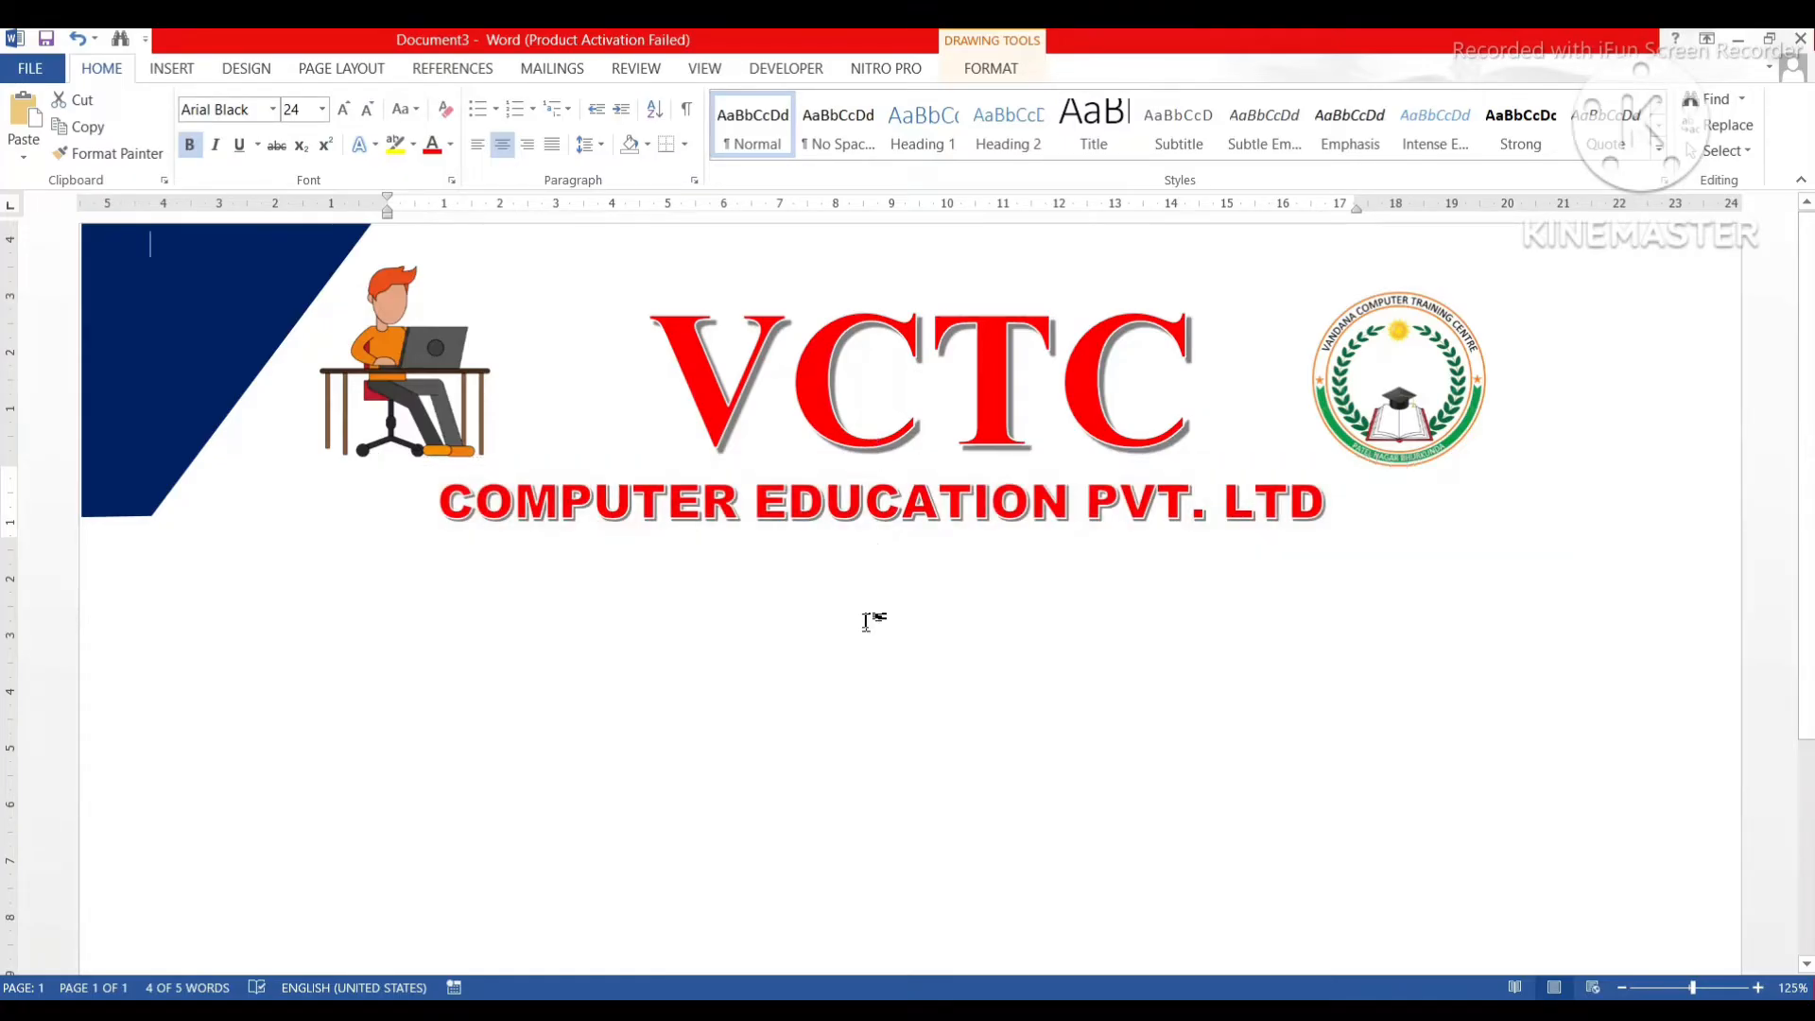
{"action": "left_click", "coordinate": [923, 509]}
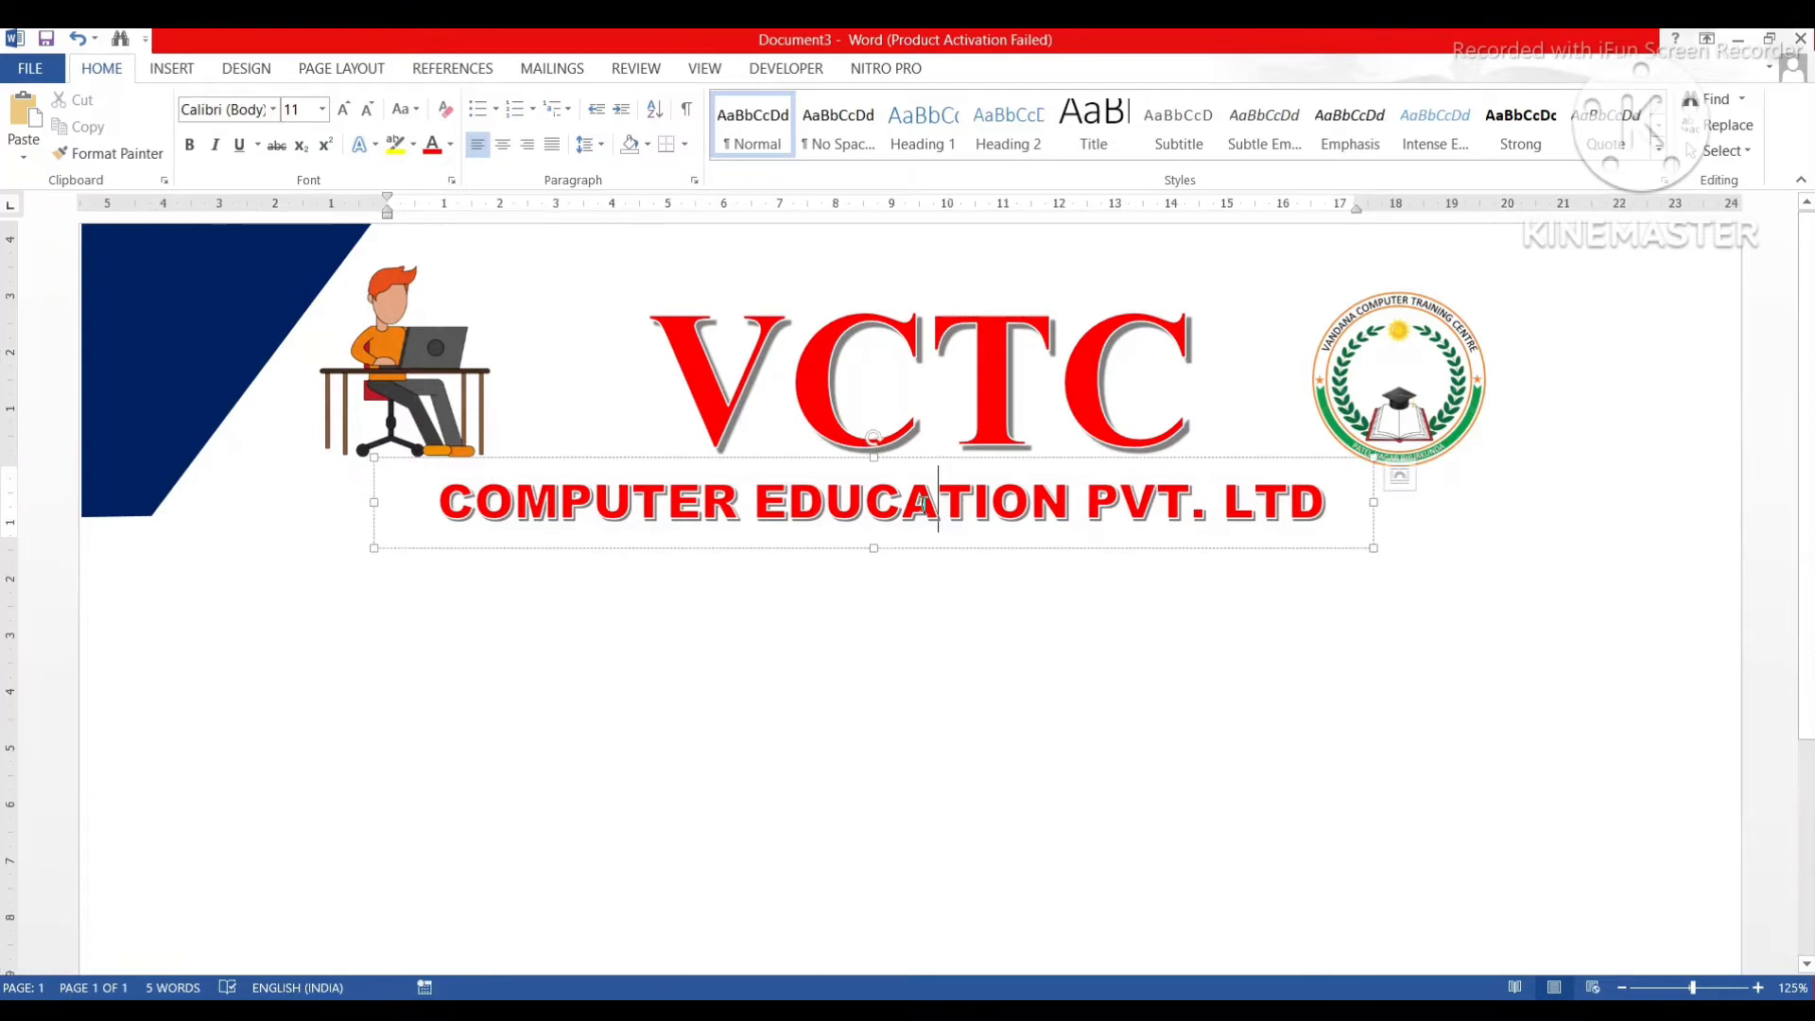
{"action": "left_click_drag", "start_coordinate": [931, 457], "coordinate": [975, 459]}
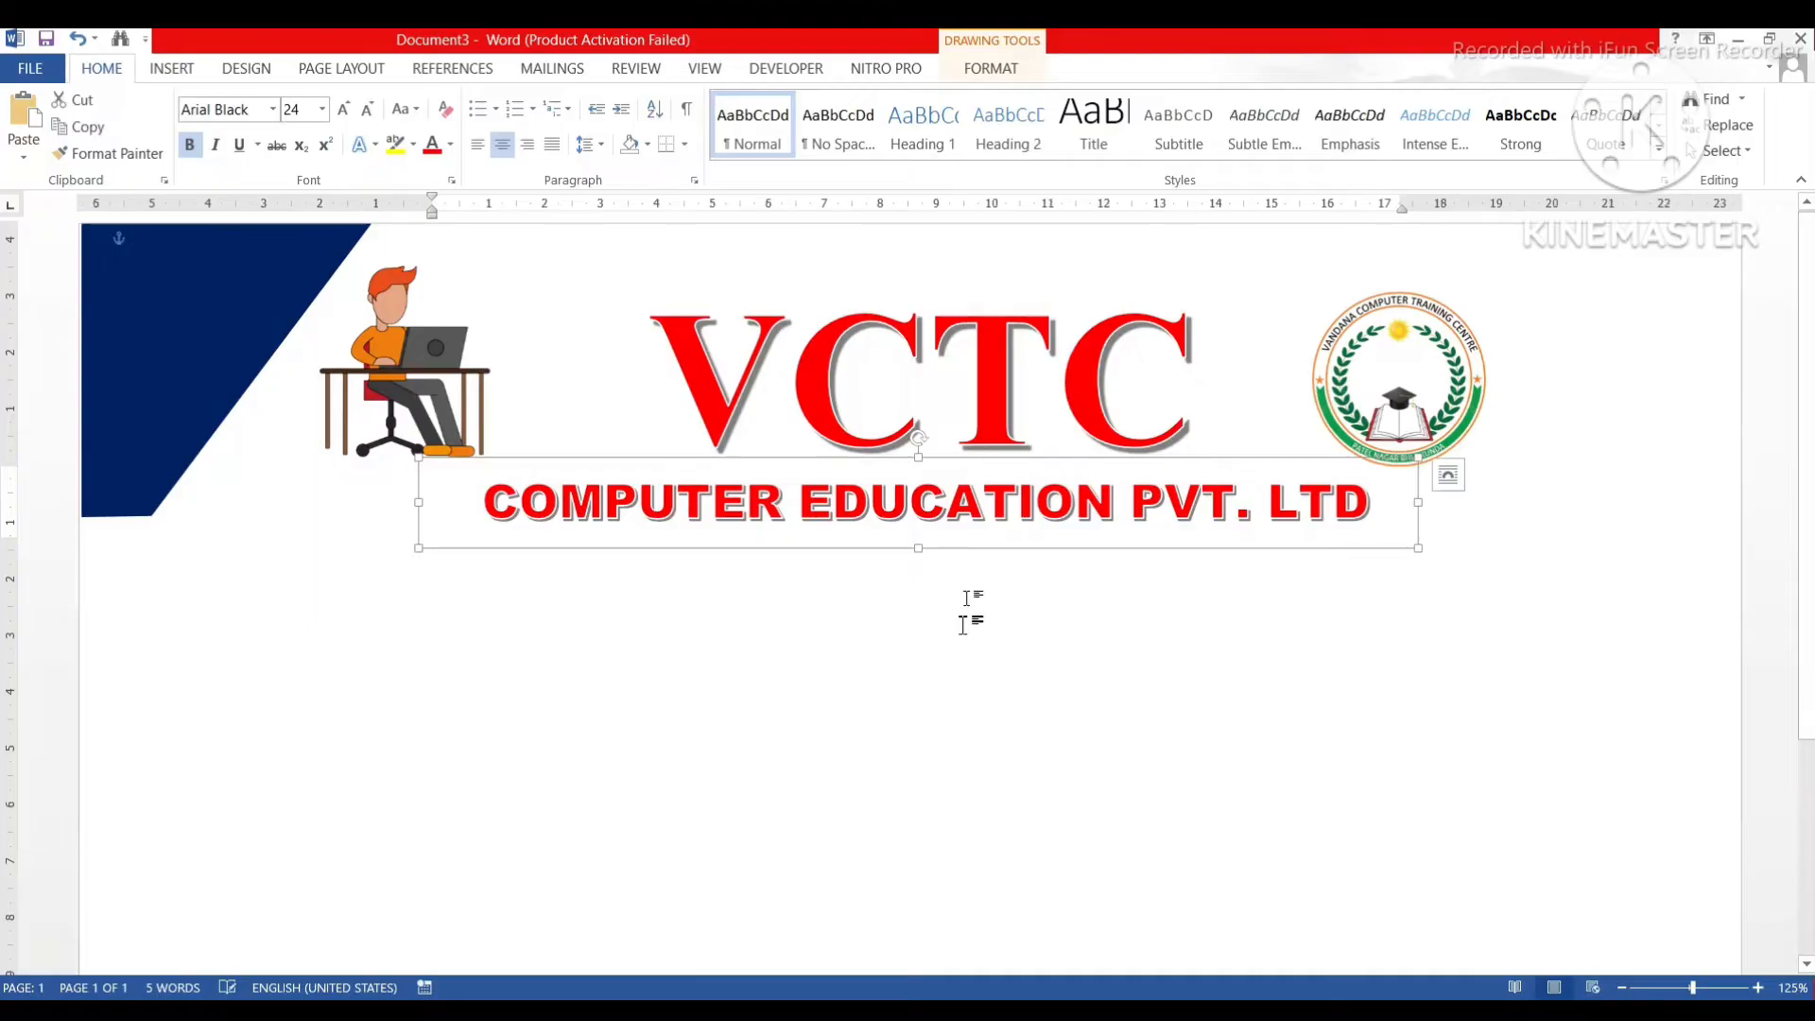
{"action": "left_click", "coordinate": [955, 638]}
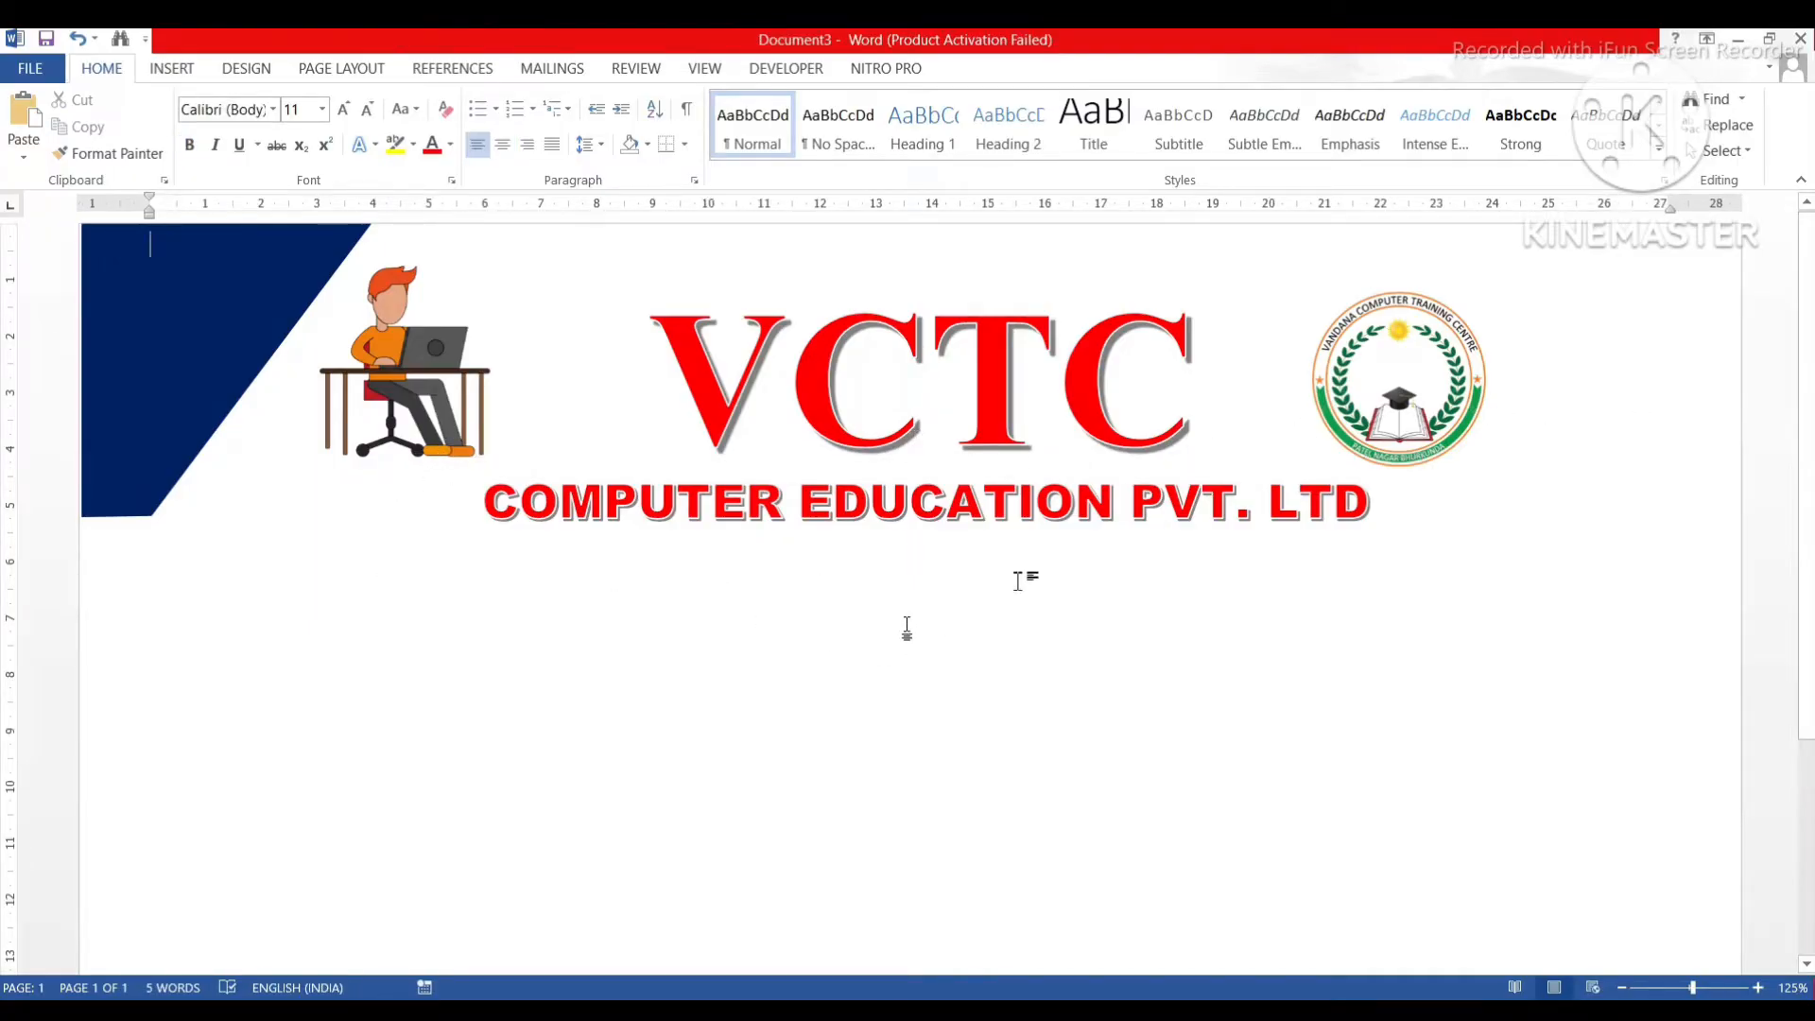
- Insert the DDFFFGG-removebg-preview picture from the banner image folder and set its text wrapping to In Front of Text
{"action": "left_click", "coordinate": [174, 72]}
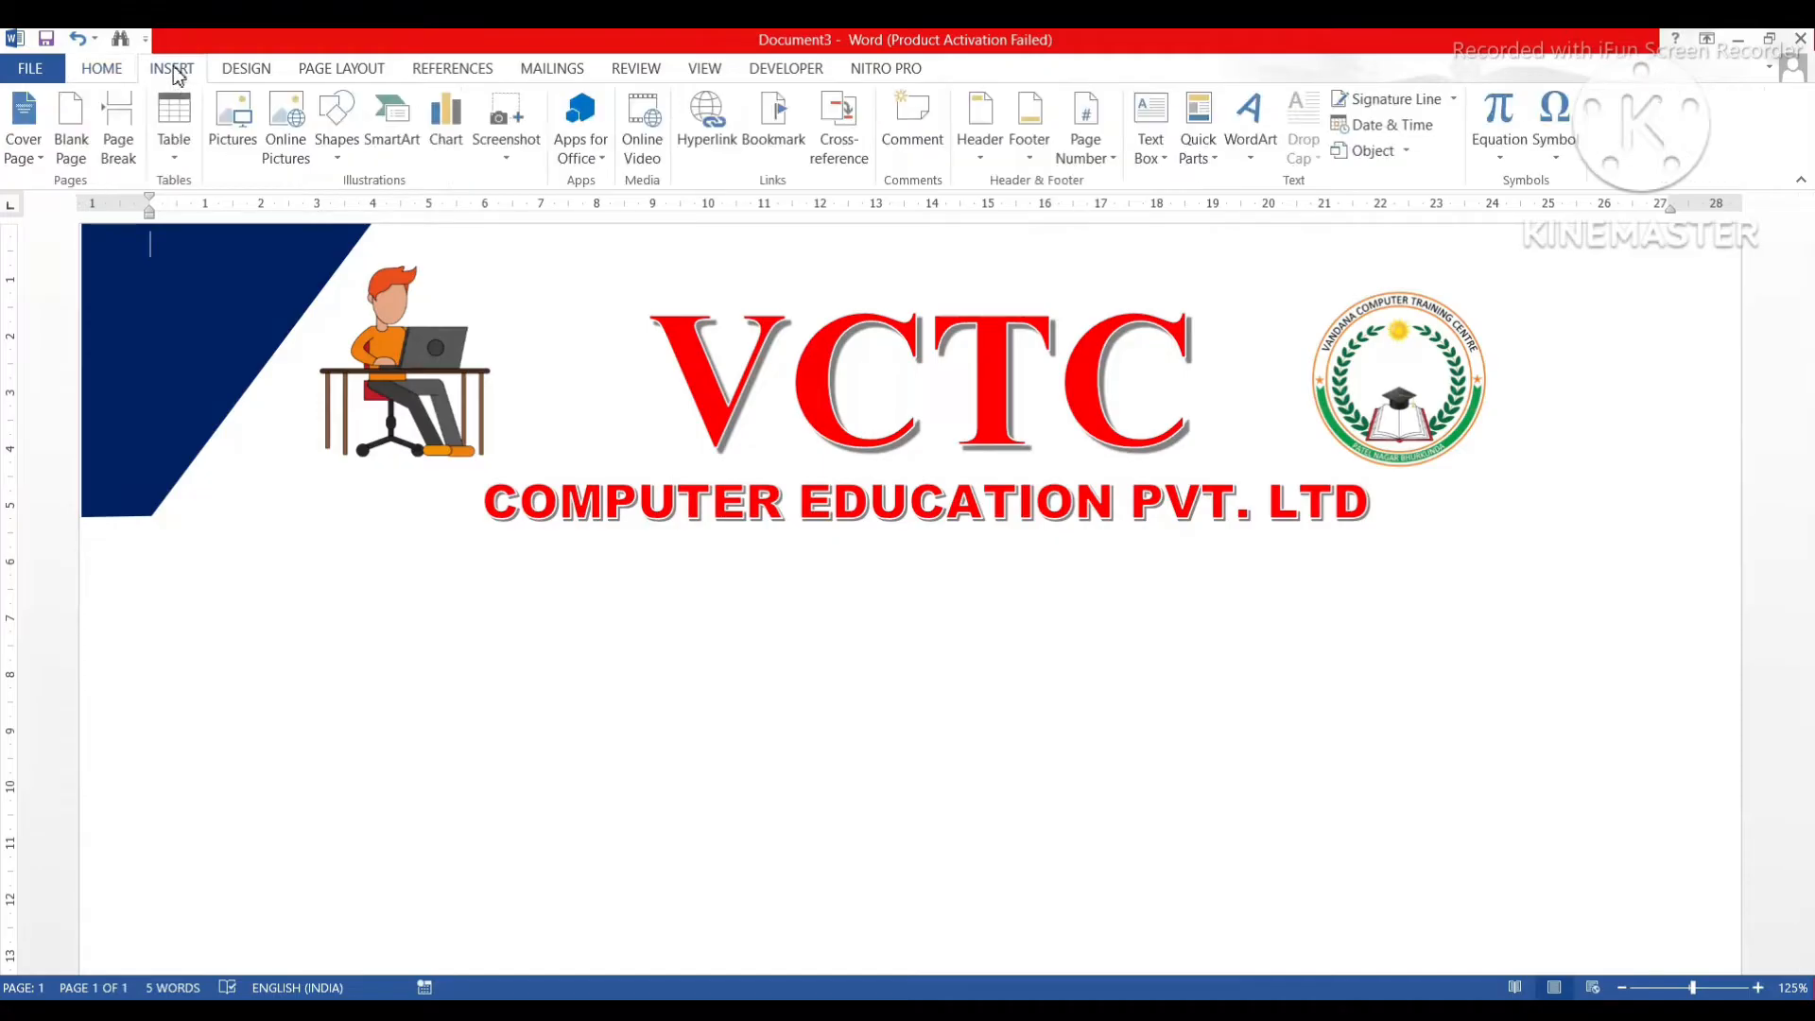
{"action": "left_click", "coordinate": [234, 132]}
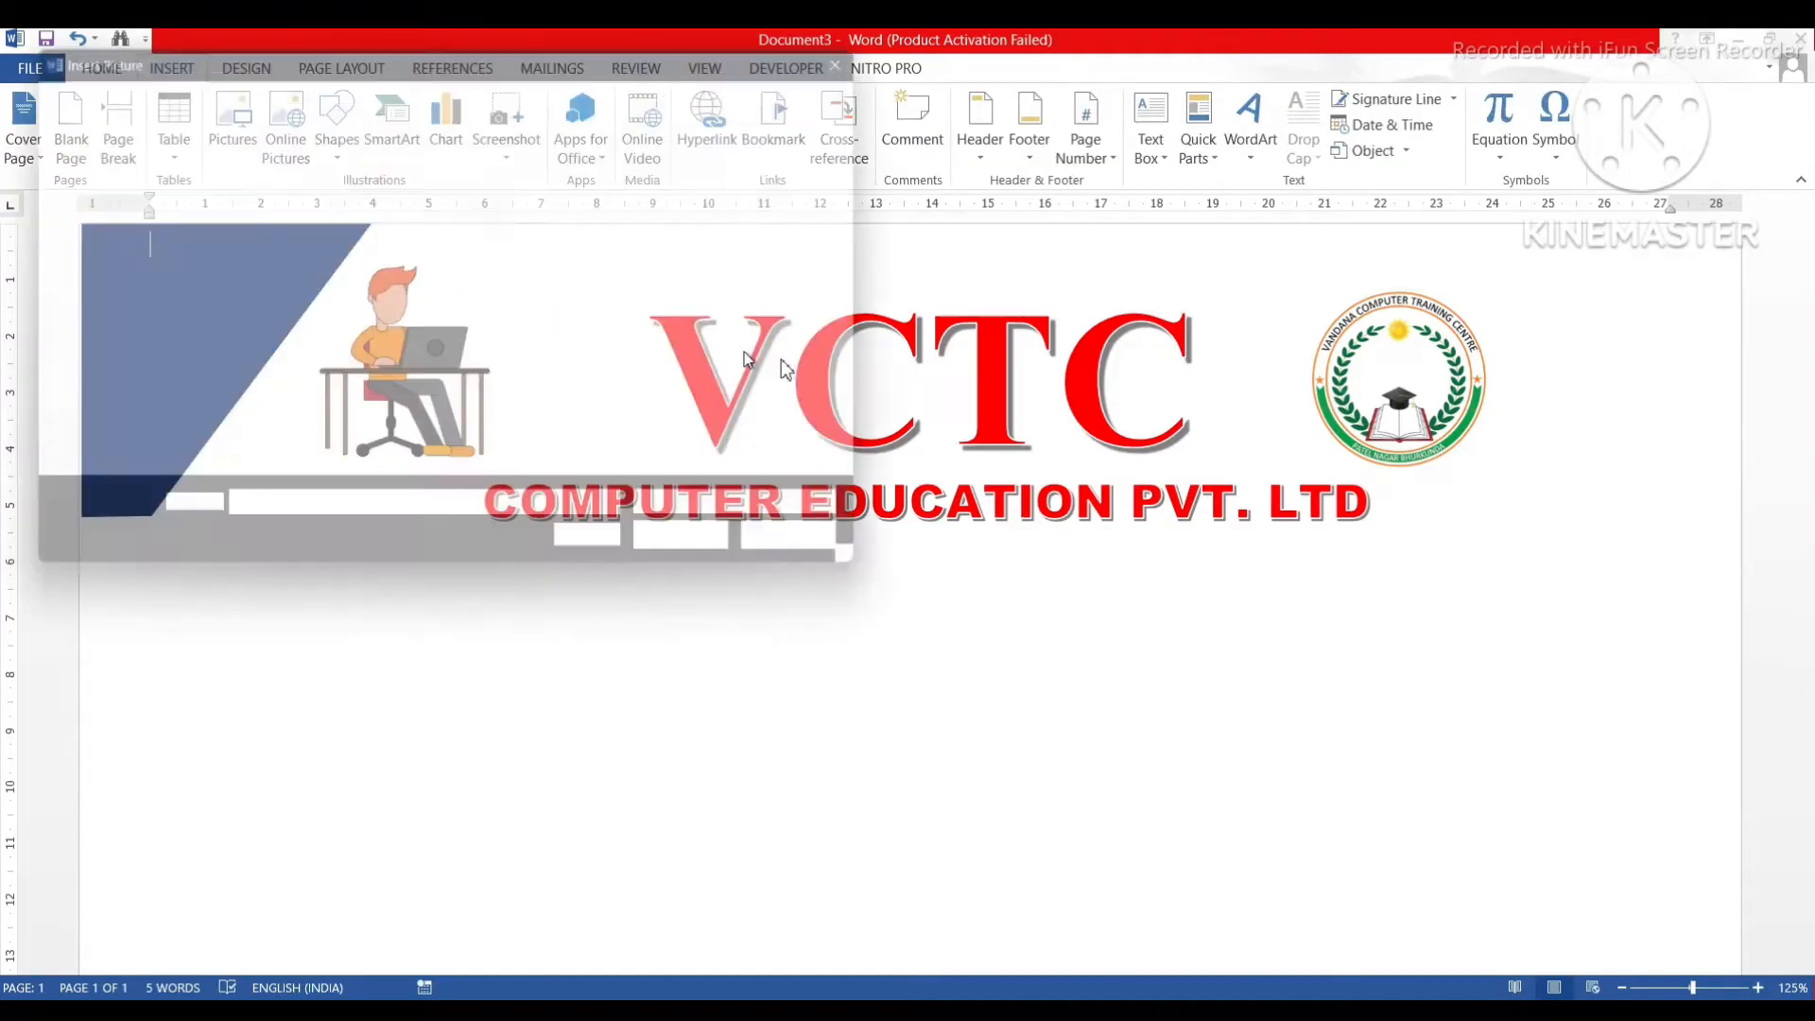
{"action": "left_click", "coordinate": [428, 246]}
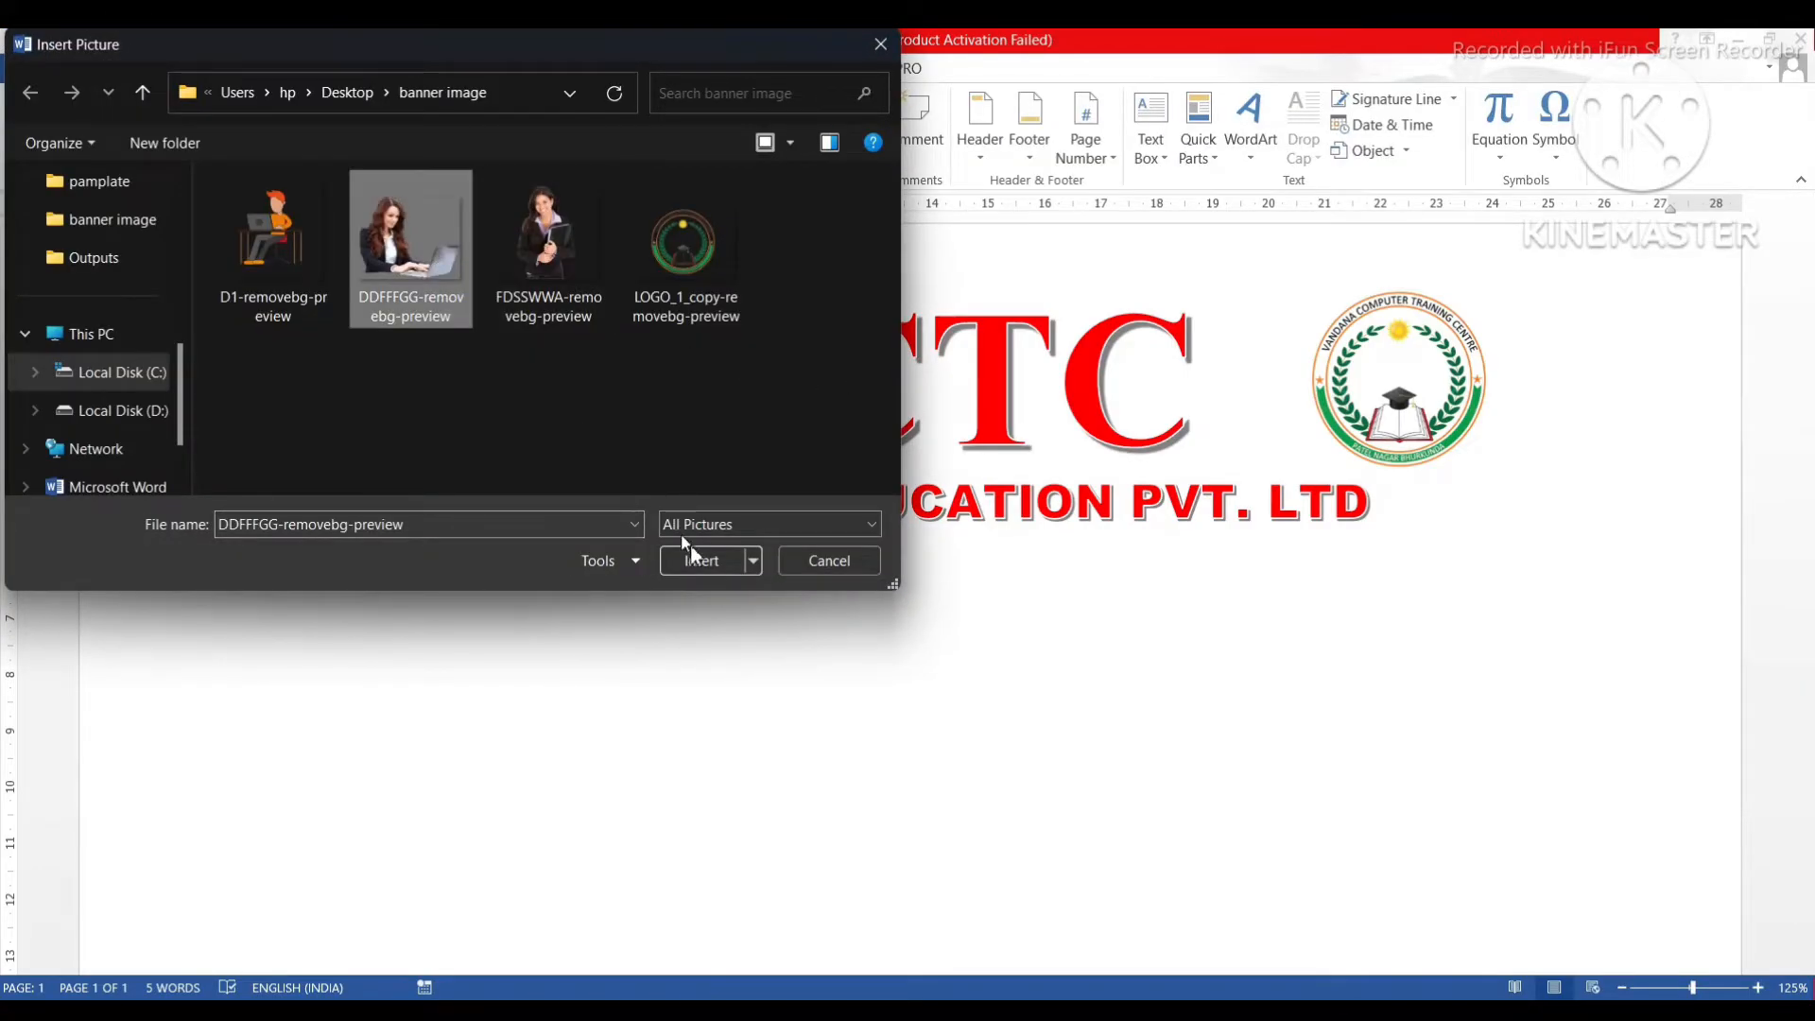
{"action": "left_click", "coordinate": [701, 560]}
{"action": "left_click", "coordinate": [1205, 128]}
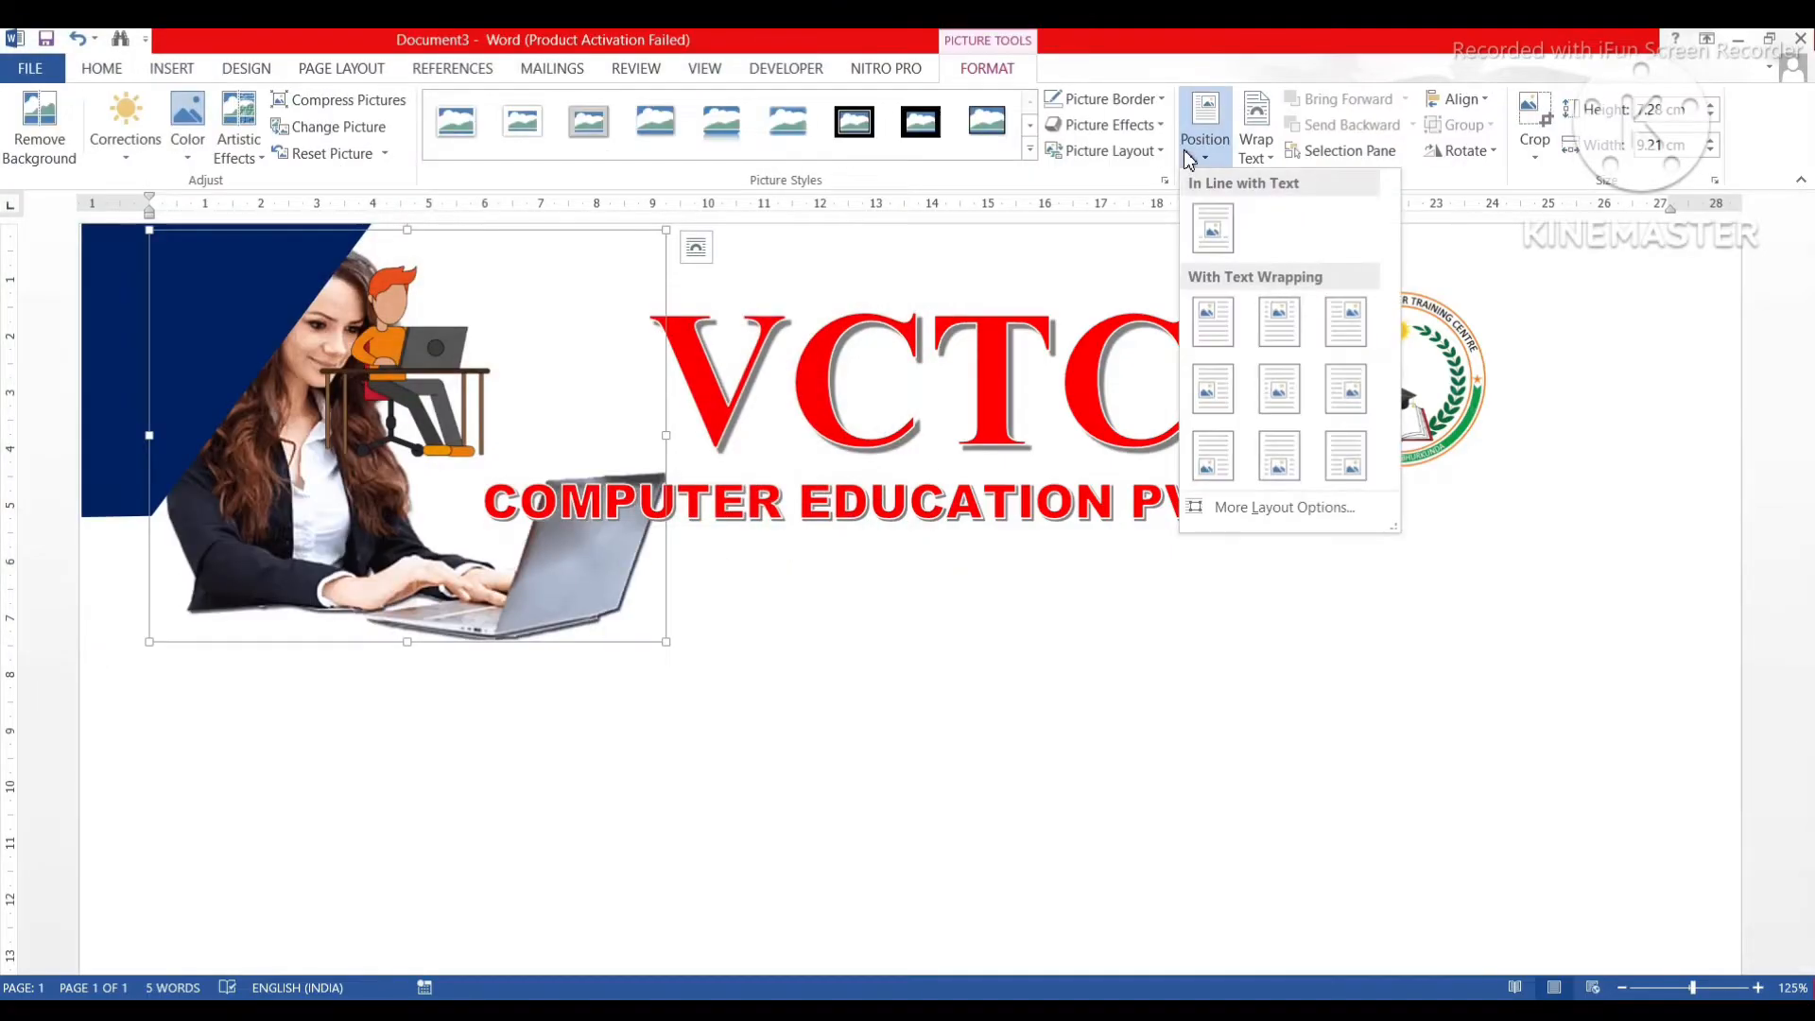
{"action": "left_click", "coordinate": [1249, 151]}
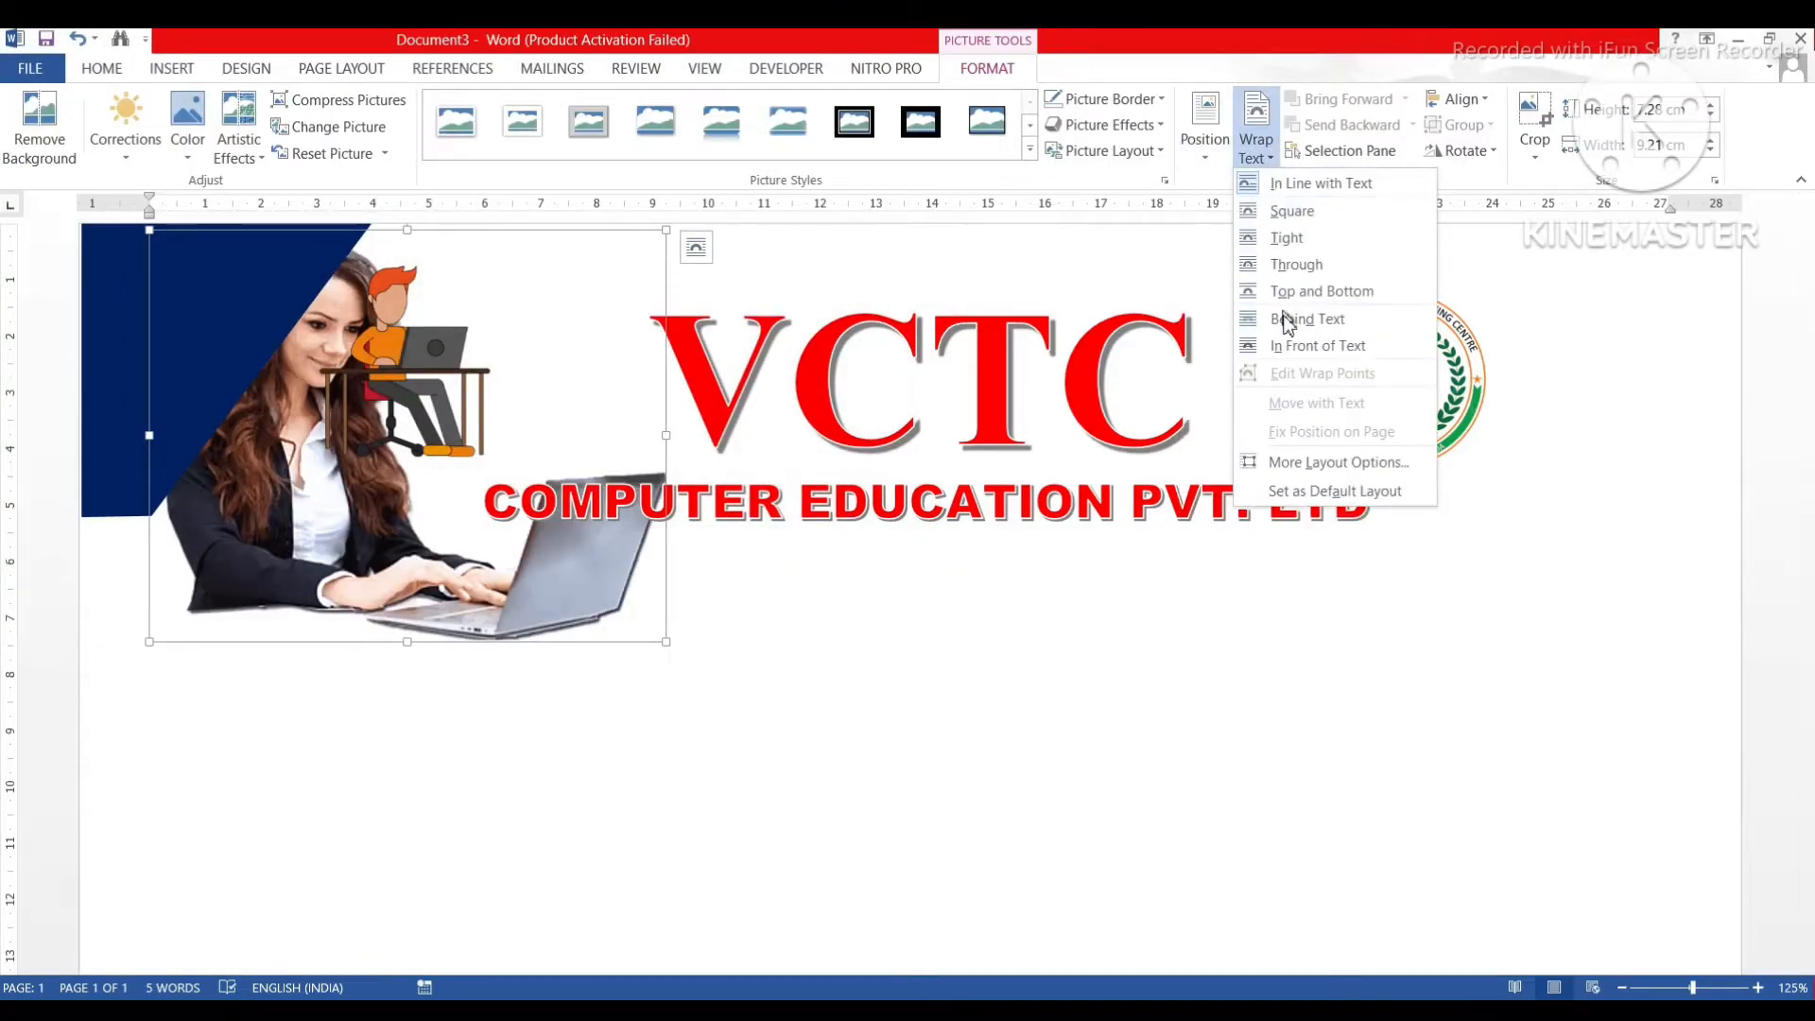
{"action": "left_click", "coordinate": [1280, 352]}
- Move the woman-with-laptop picture to the right half of the page below the logo and flip it horizontally
{"action": "left_click_drag", "start_coordinate": [301, 473], "coordinate": [1221, 679]}
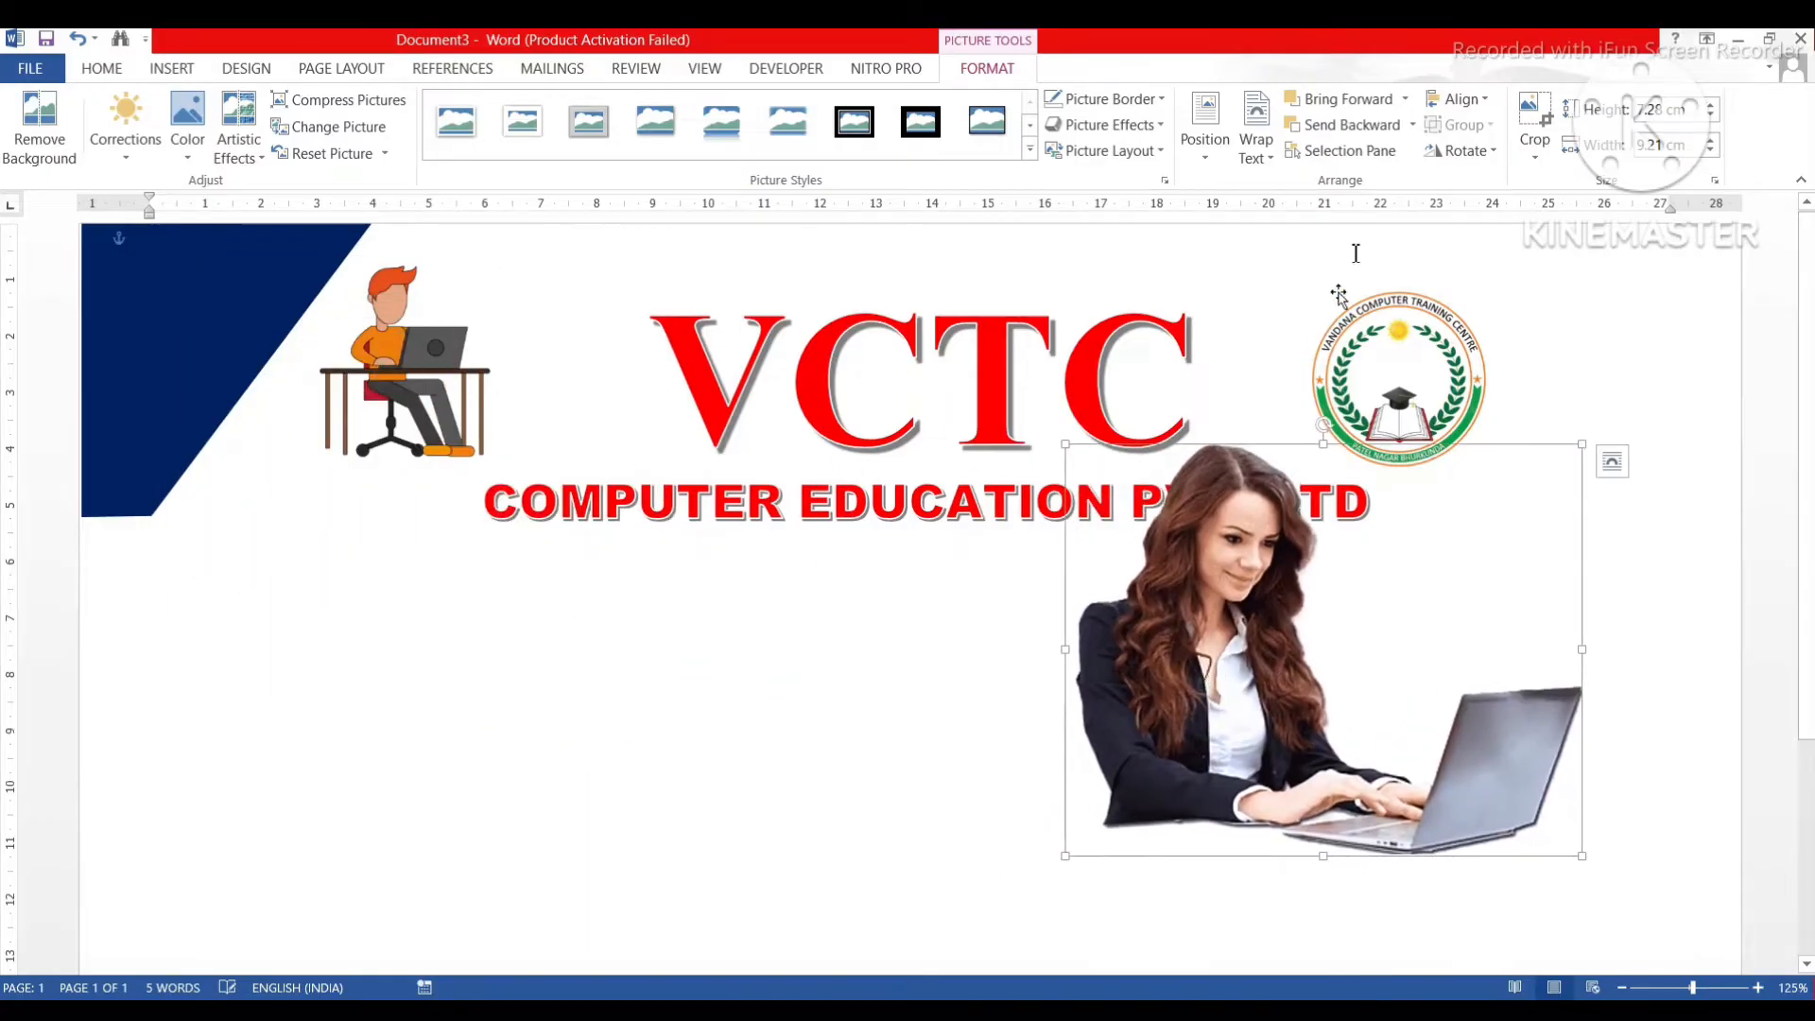
{"action": "left_click", "coordinate": [1463, 154]}
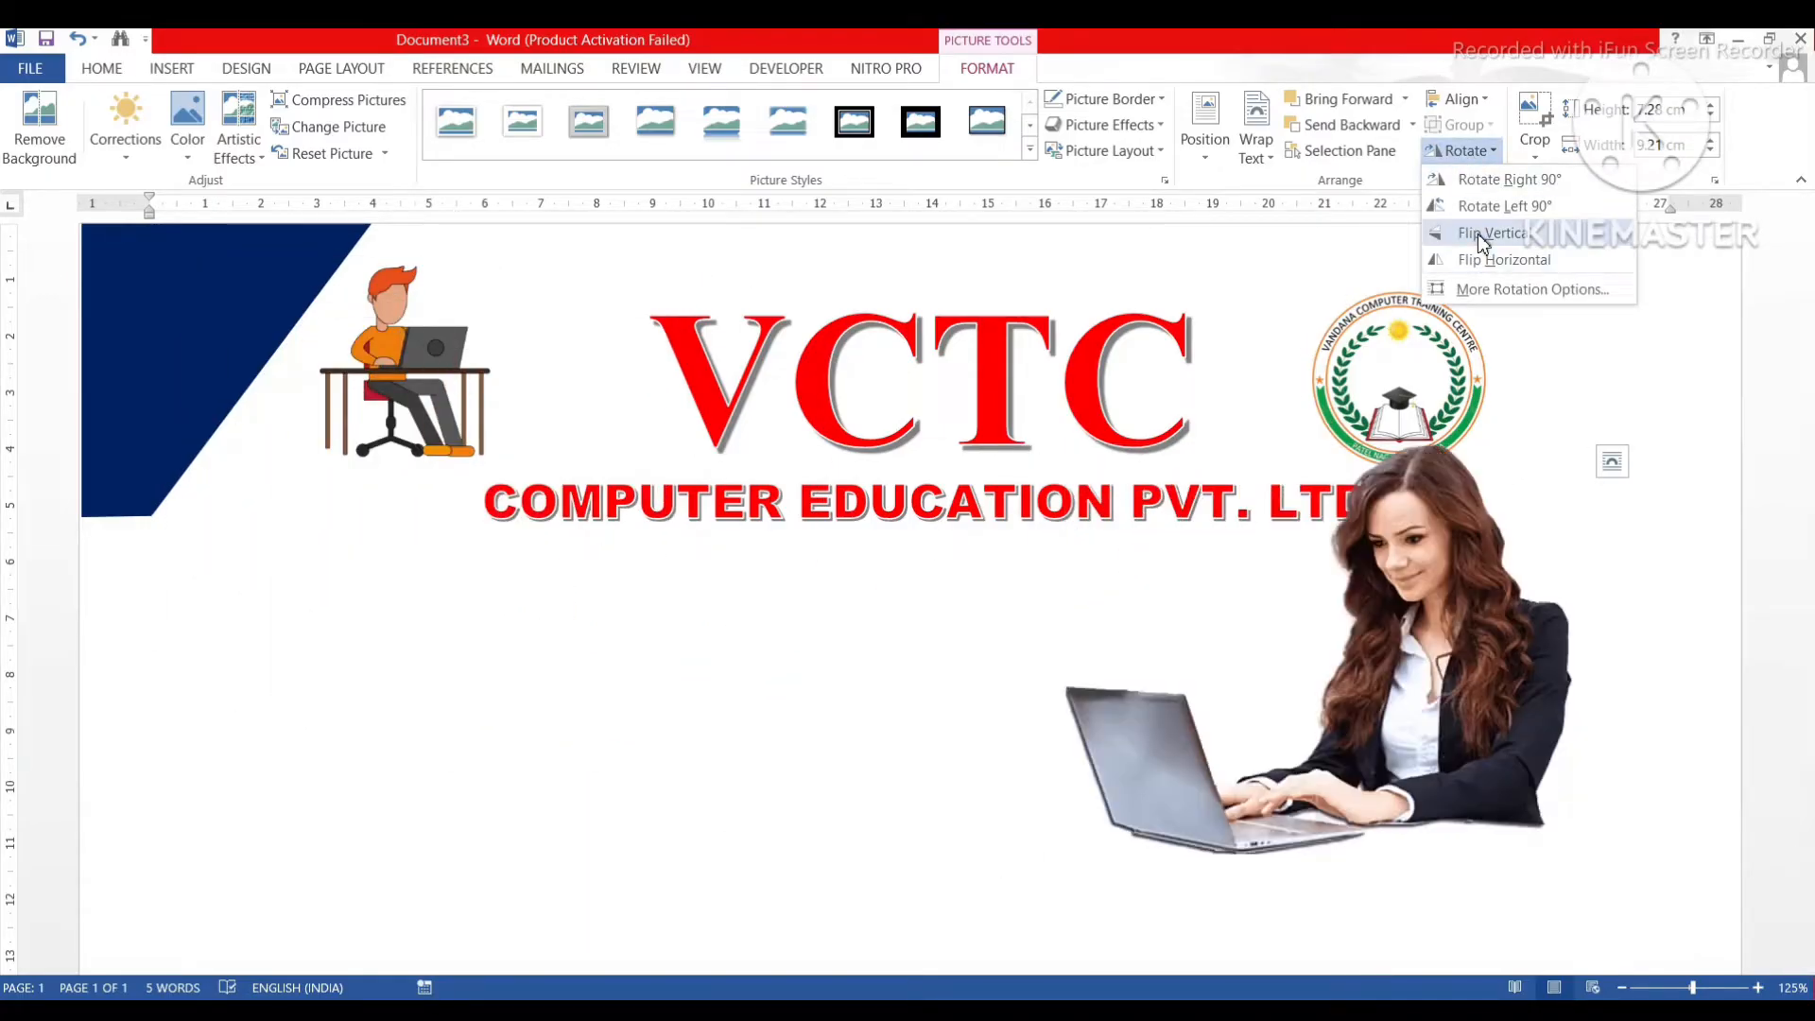
{"action": "left_click", "coordinate": [1478, 263]}
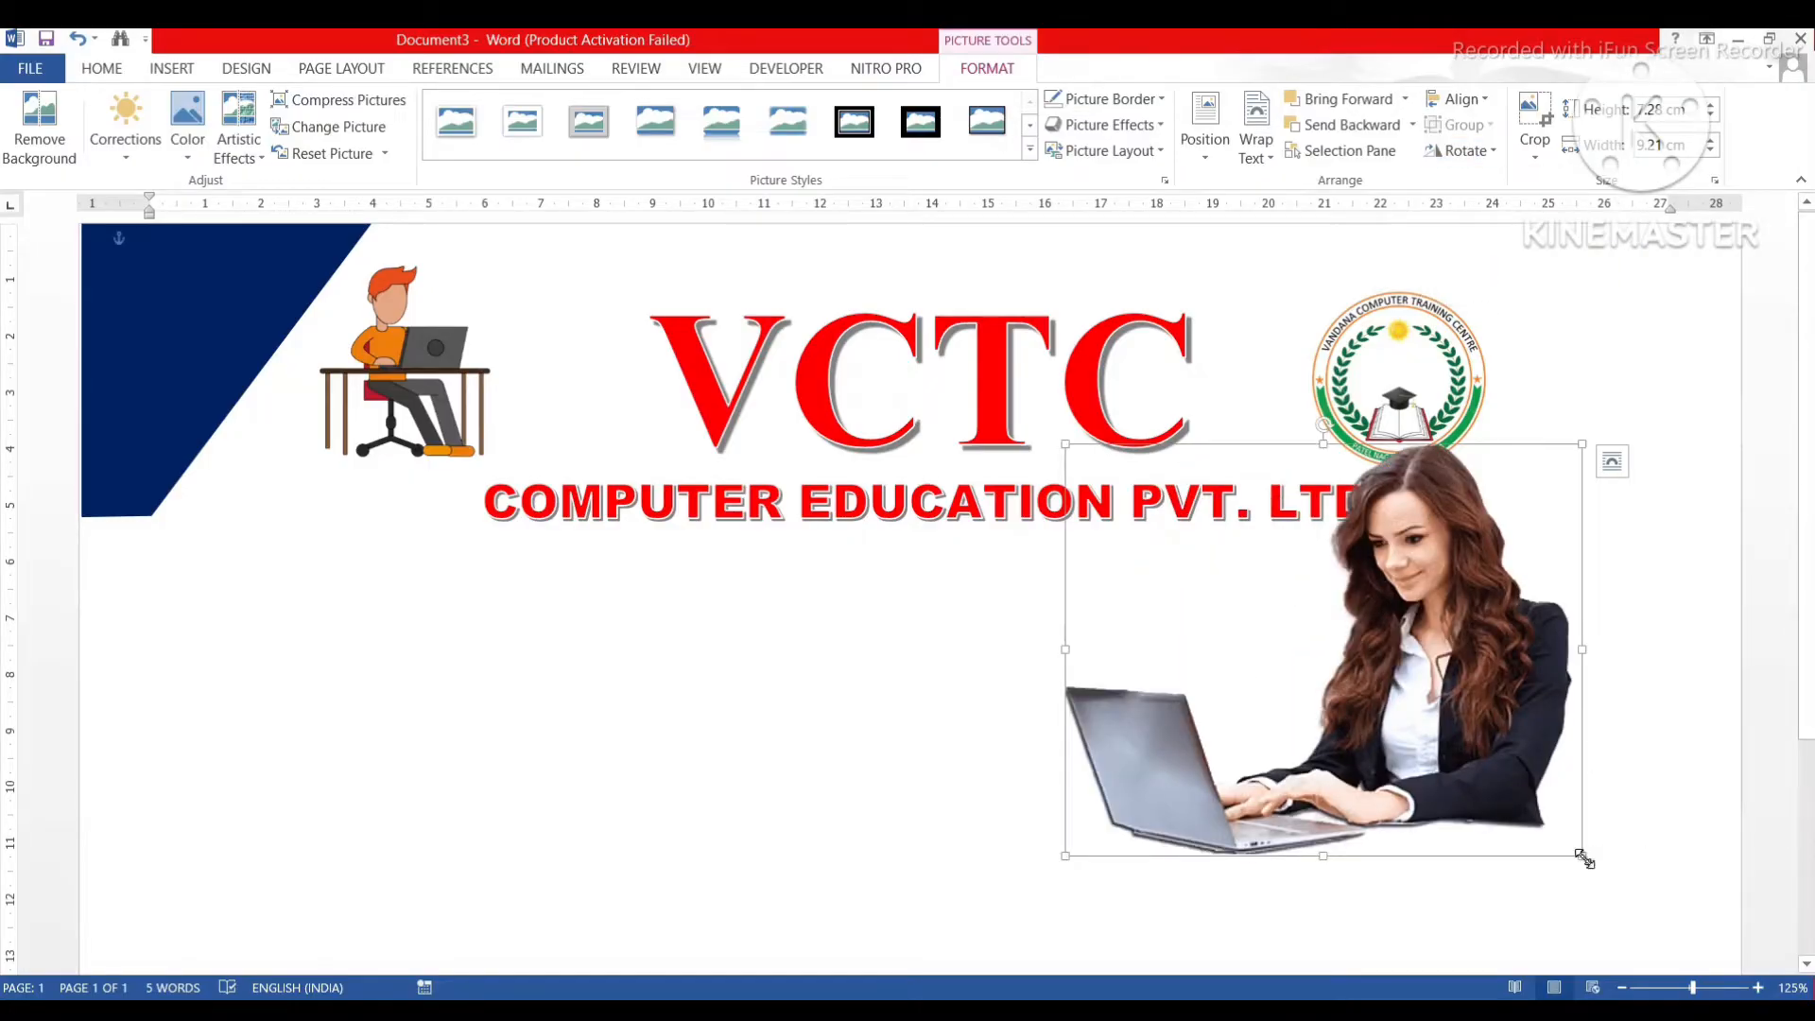
- Shrink the woman-with-laptop picture to about 4.61 cm high by 5.83 cm wide and move it just below the subtitle
{"action": "left_click_drag", "start_coordinate": [1585, 858], "coordinate": [1392, 704]}
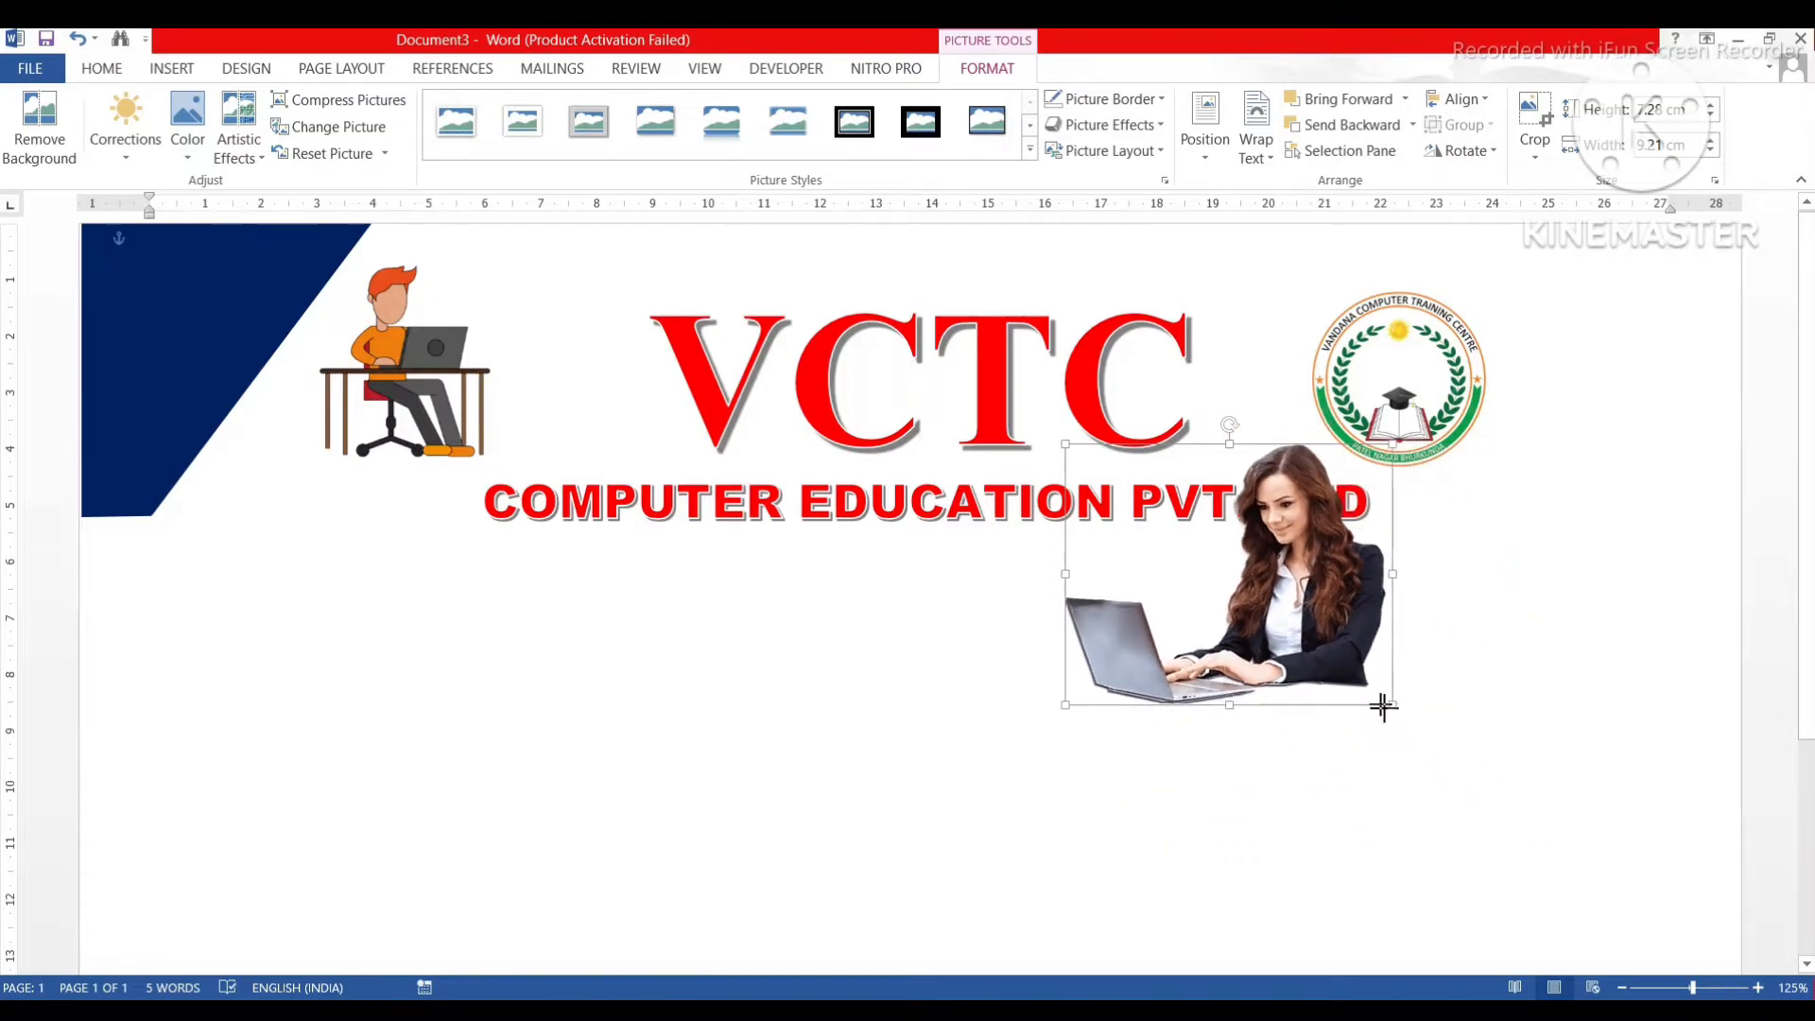
{"action": "left_click_drag", "start_coordinate": [1326, 615], "coordinate": [1319, 673]}
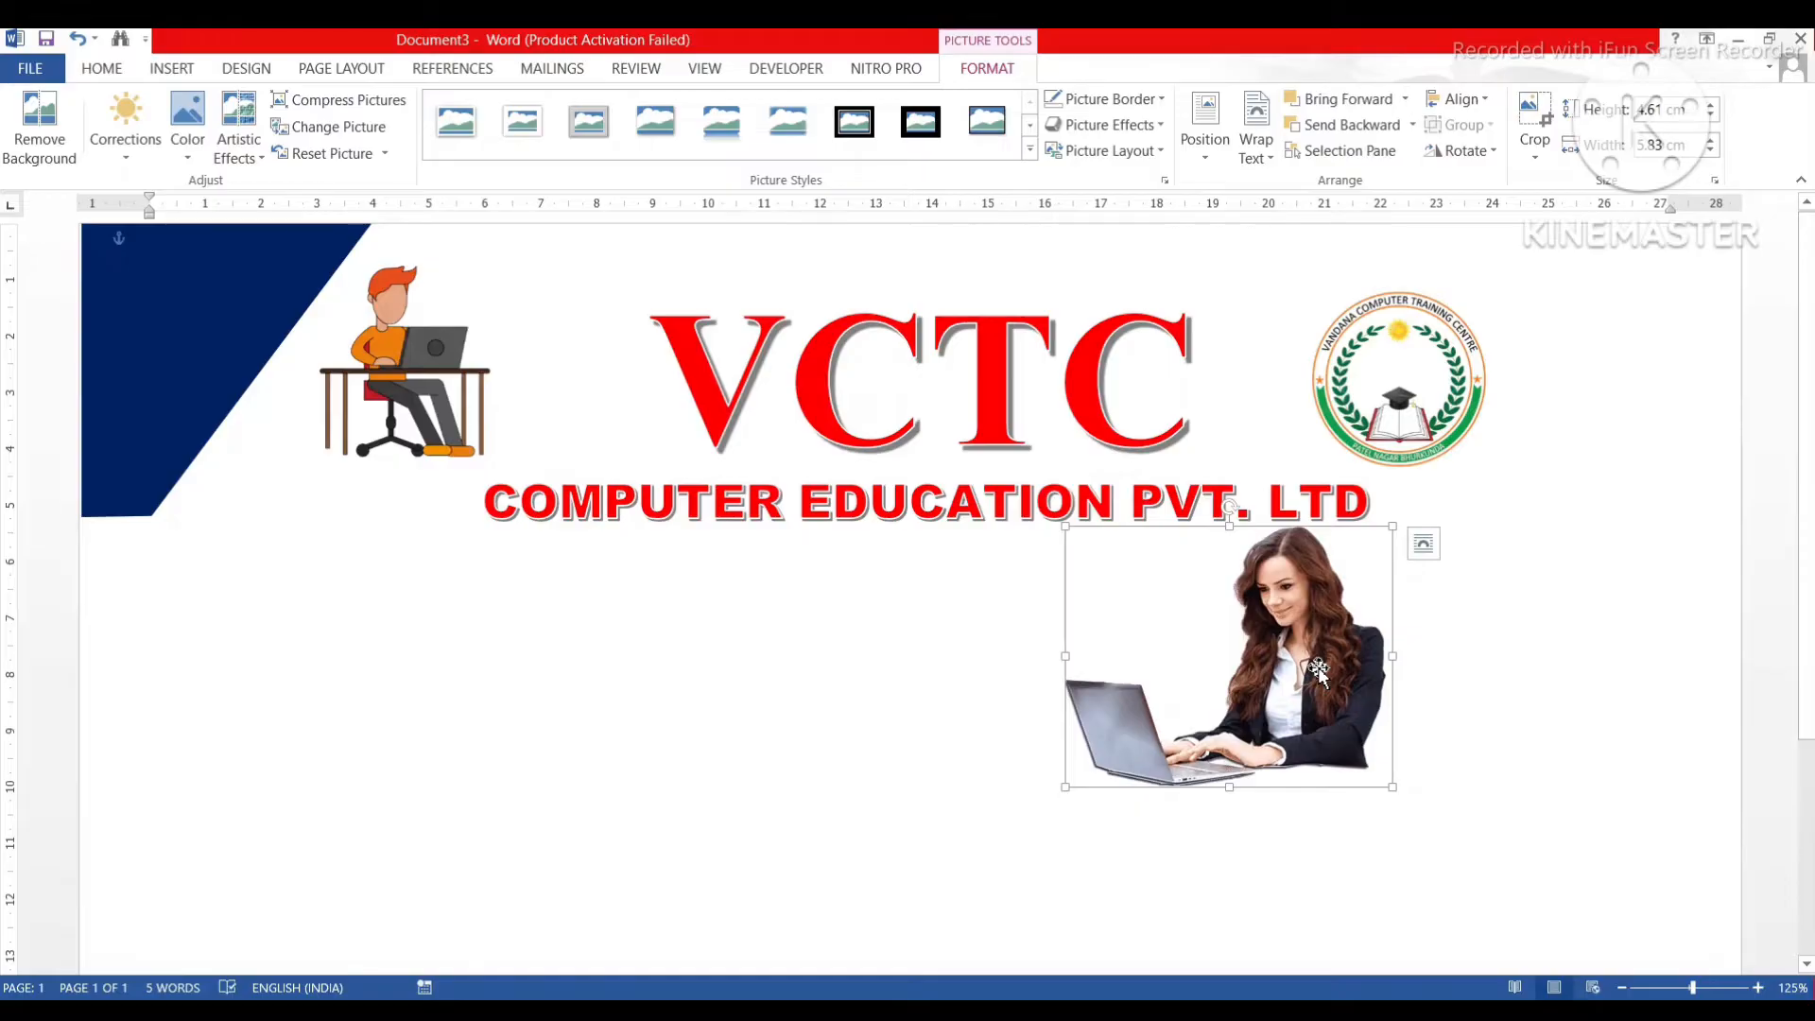
{"action": "scroll", "coordinate": [1318, 673], "scroll_direction": "down", "scroll_amount": 5}
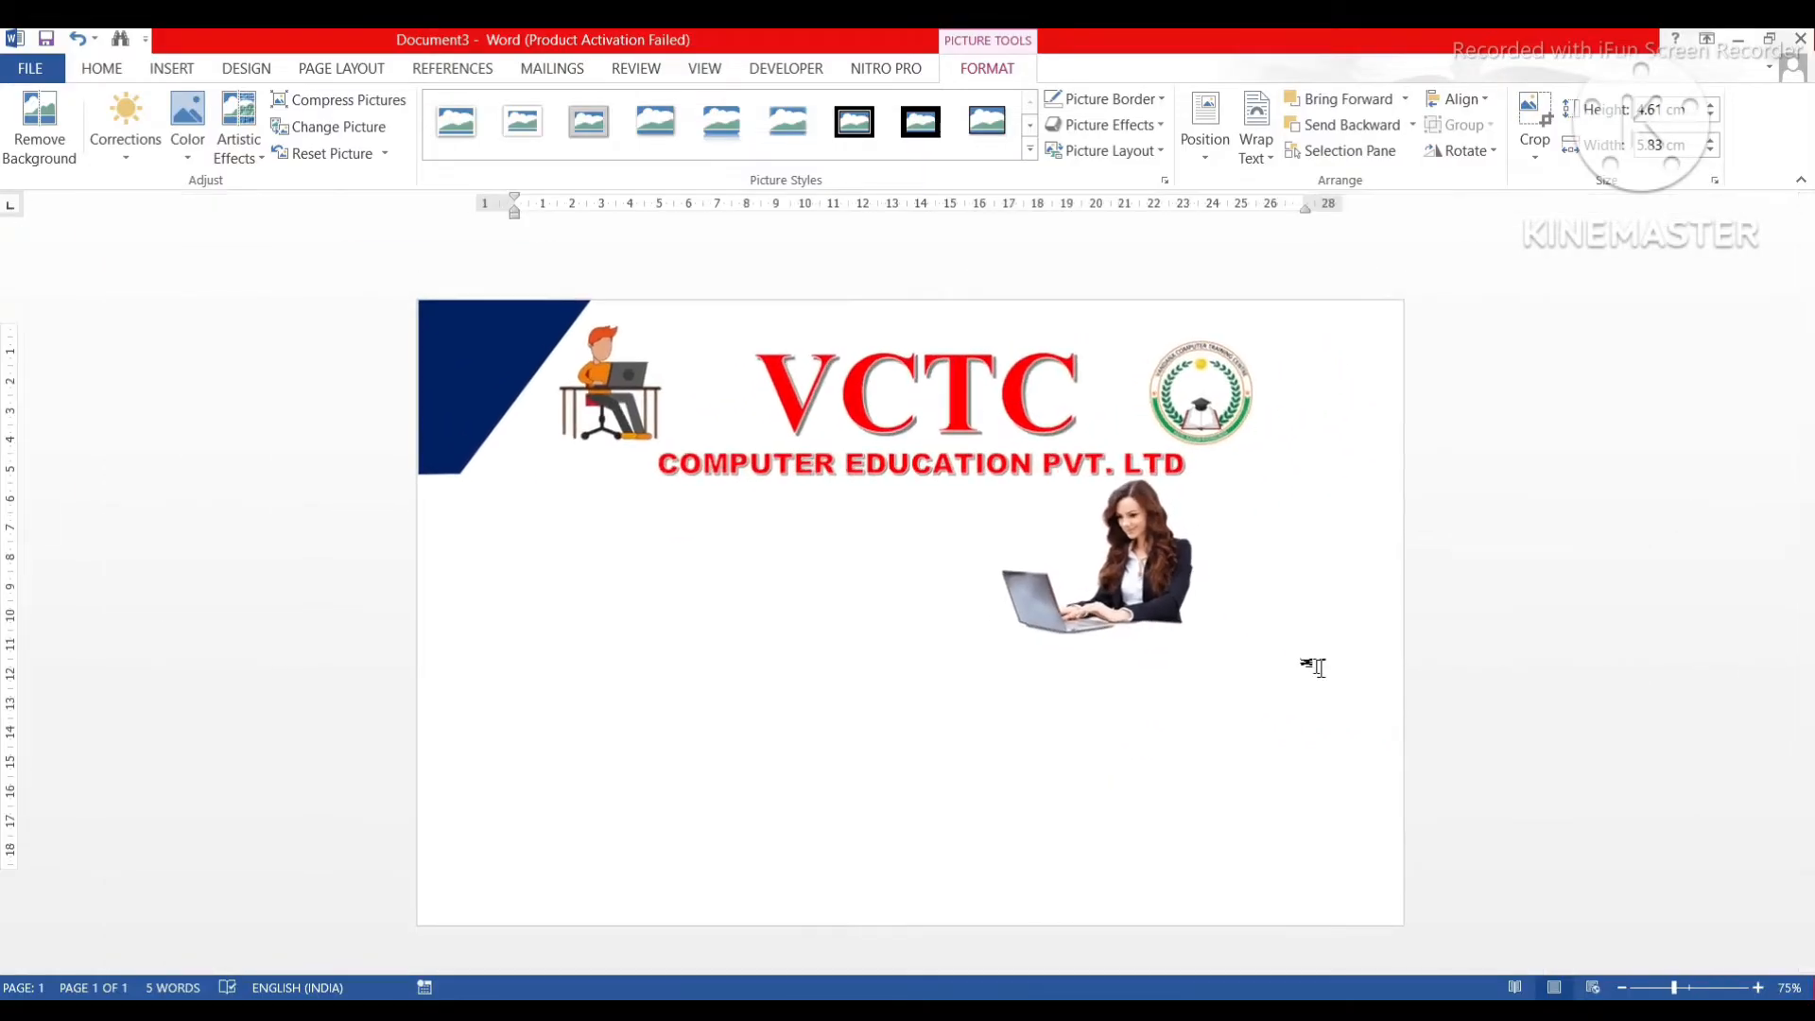